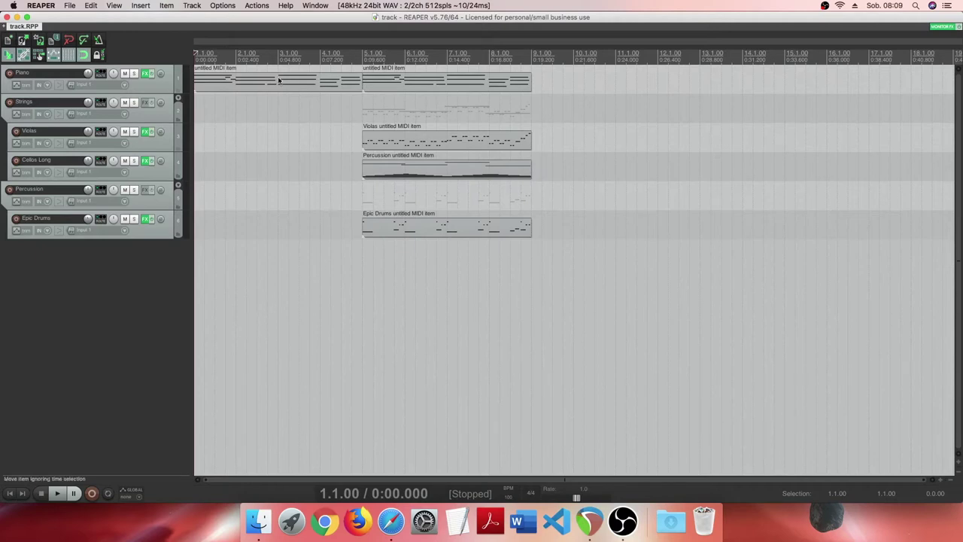
# Step: Copy the Piano, Cellos Long and Epic Drums MIDI items starting at bar 5 and paste the copies at bar 9
pyautogui.click(392, 87)
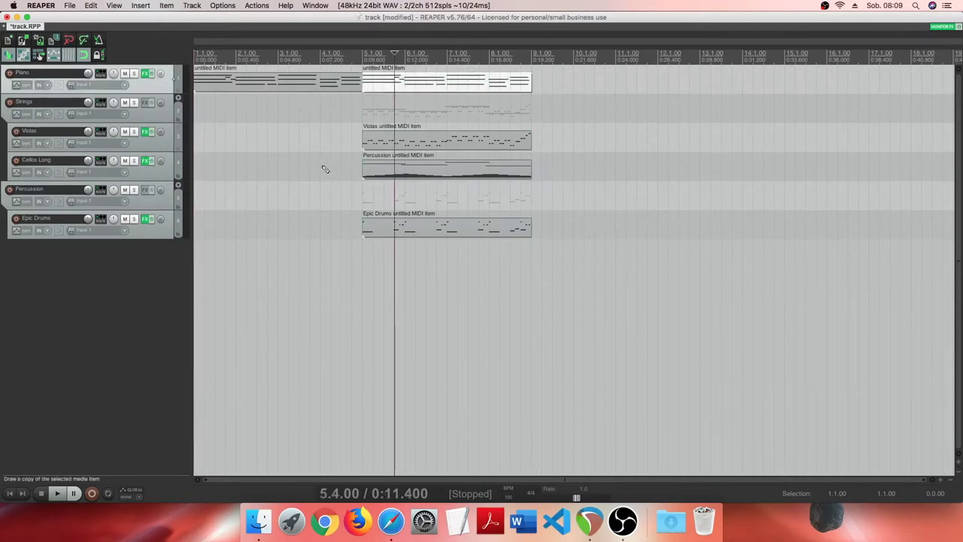
pyautogui.click(385, 163)
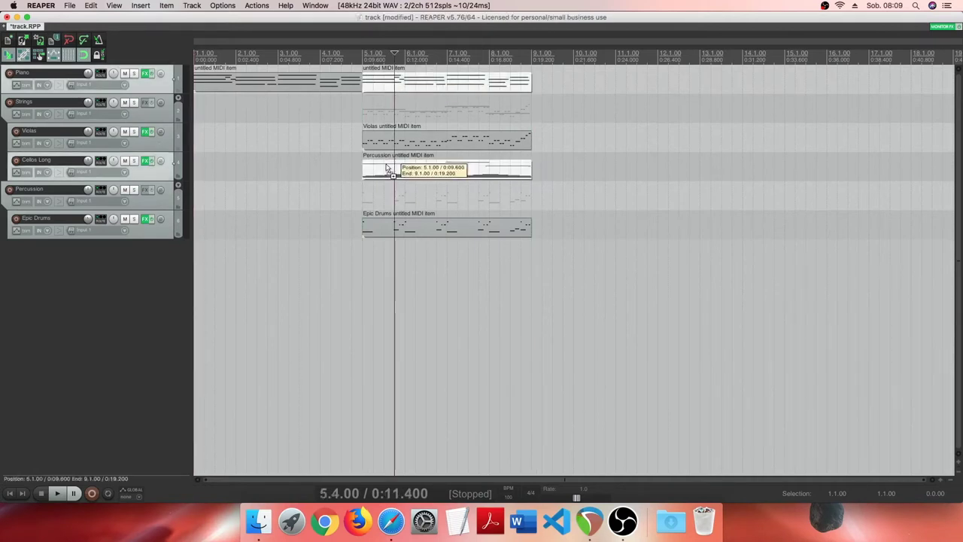
pyautogui.click(399, 226)
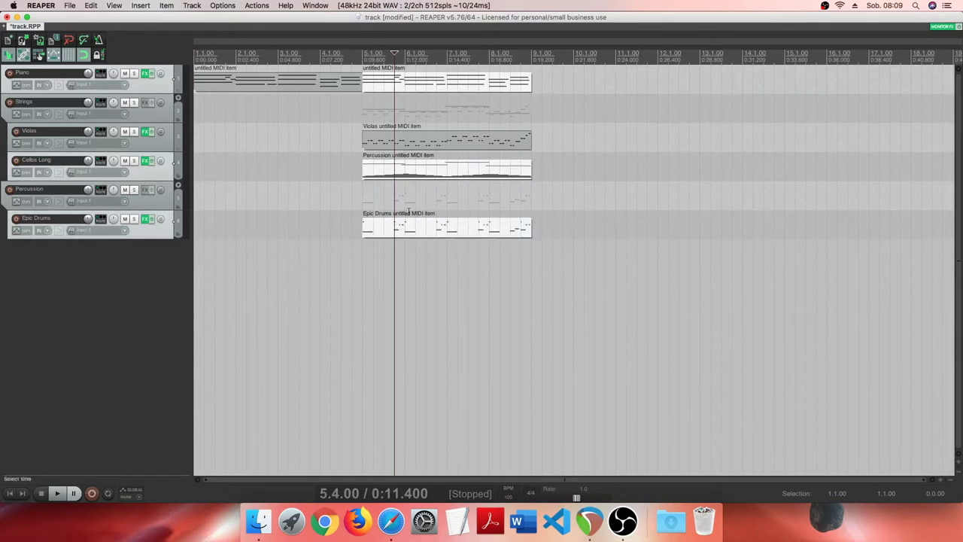
pyautogui.click(524, 182)
pyautogui.press('cmd+v')
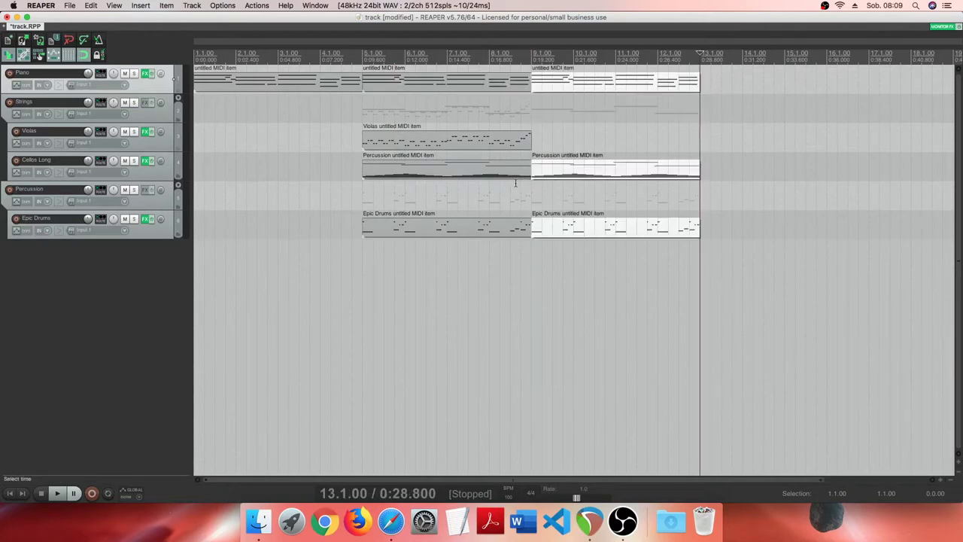
# Step: Insert a new track below Cellos Long inside the Strings folder and name it Basses
pyautogui.rightClick(130, 249)
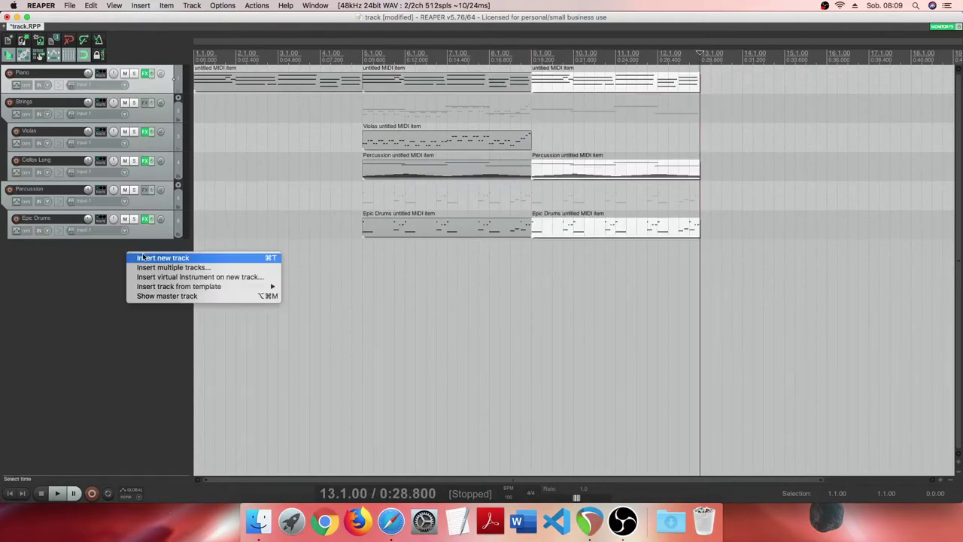
pyautogui.click(145, 256)
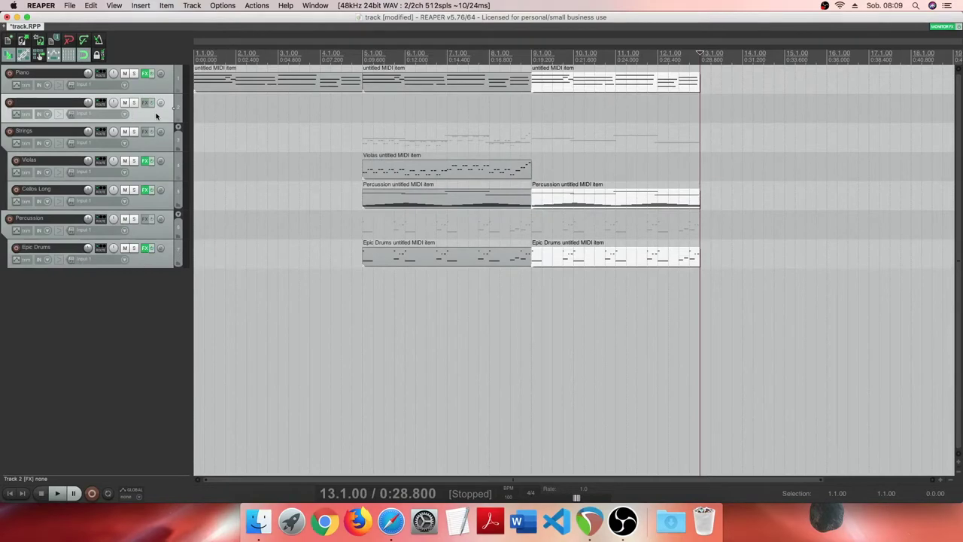
pyautogui.moveTo(149, 203); pyautogui.dragTo(149, 201)
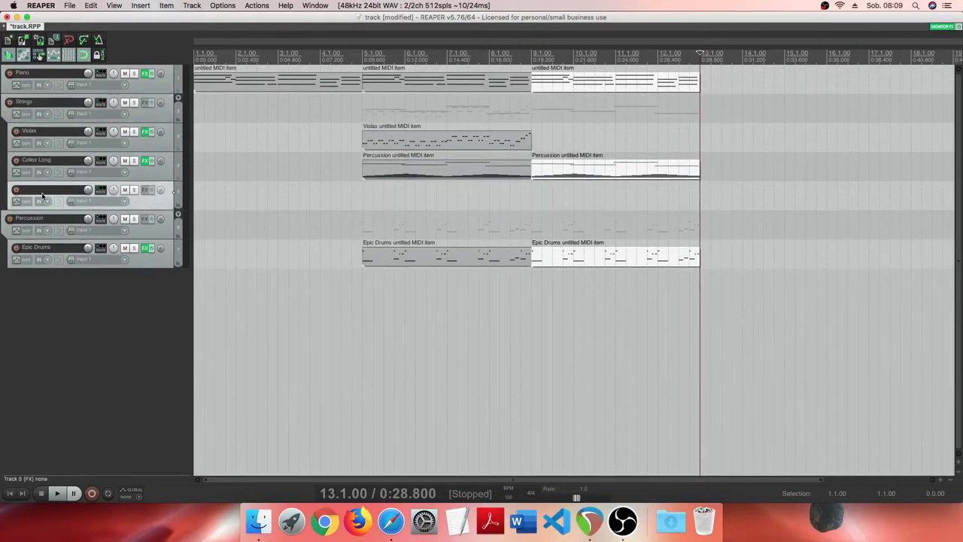
pyautogui.doubleClick(42, 193)
pyautogui.write('Easses')
pyautogui.press('Return')
# Step: Add the VSTi Kontakt 5 (8 out) instrument to the Basses track, filtering the plugins by "konta"
pyautogui.write('f')
pyautogui.write('ko')
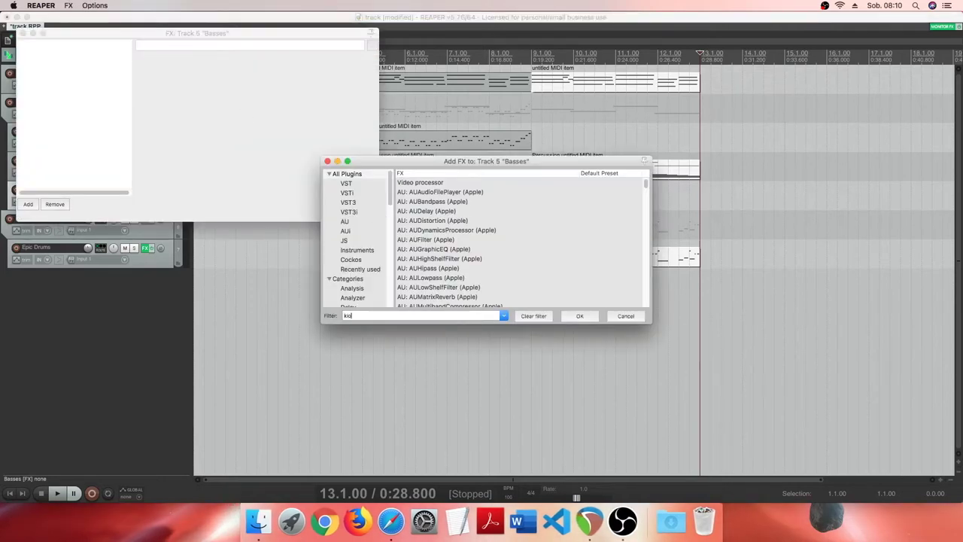
pyautogui.write('n')
pyautogui.write('o')
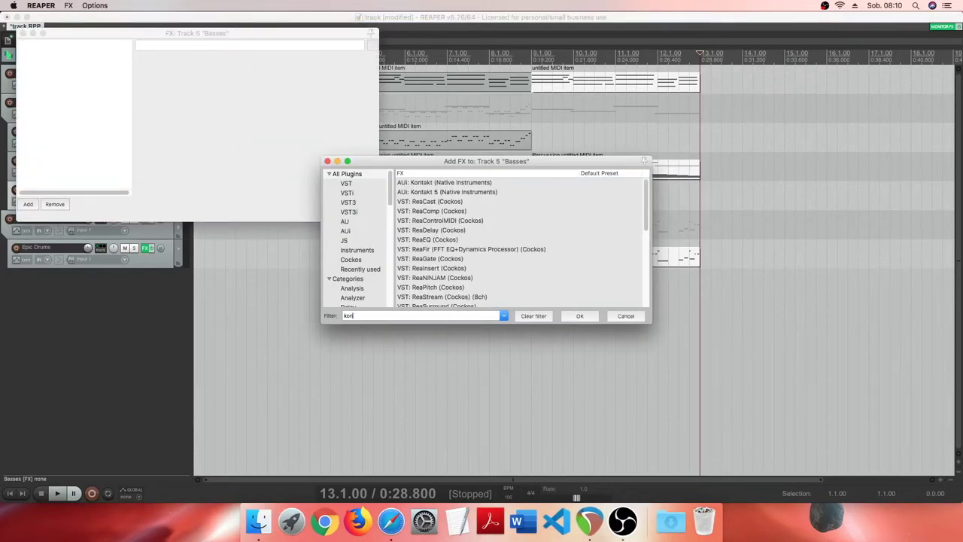
pyautogui.write('ta')
pyautogui.press('Down')
pyautogui.press('Down')
pyautogui.press('Down')
pyautogui.press('Down')
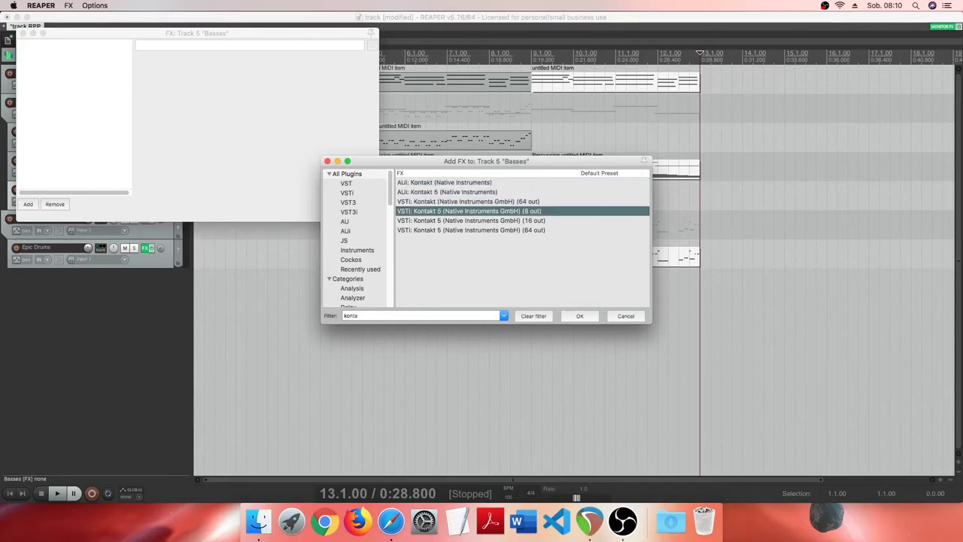
pyautogui.press('Return')
# Step: Load Basses.nki from the Cinematic Strings library into Kontakt
pyautogui.click(217, 206)
pyautogui.scroll(-1, 217, 196)
pyautogui.click(217, 157)
pyautogui.click(215, 226)
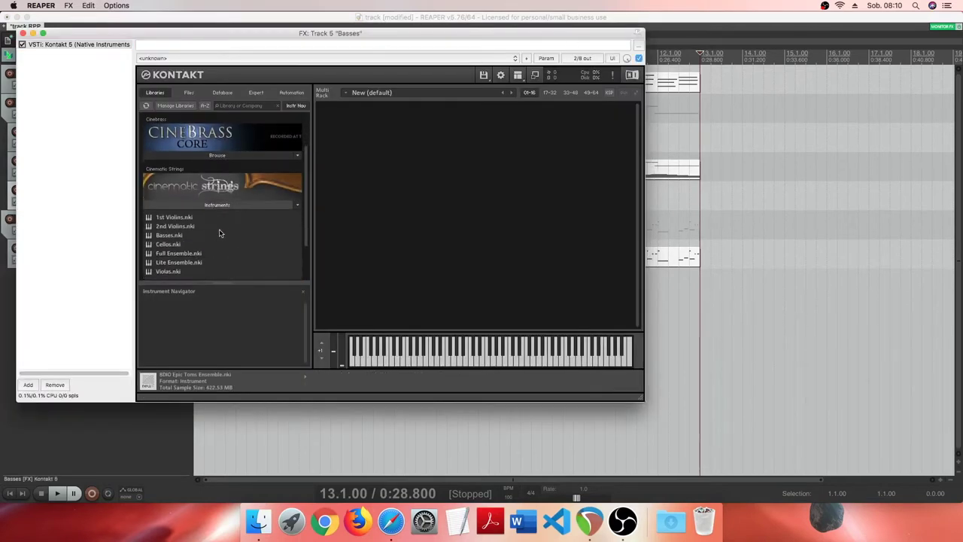
pyautogui.doubleClick(190, 237)
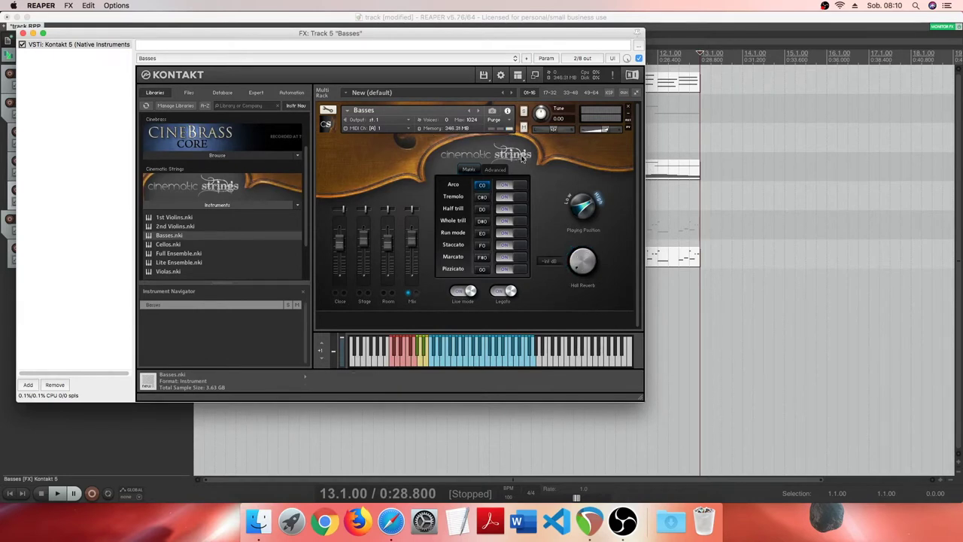
# Step: Purge the Basses instrument's samples, set its articulation to Staccato and close the effects window
pyautogui.click(494, 119)
pyautogui.click(517, 150)
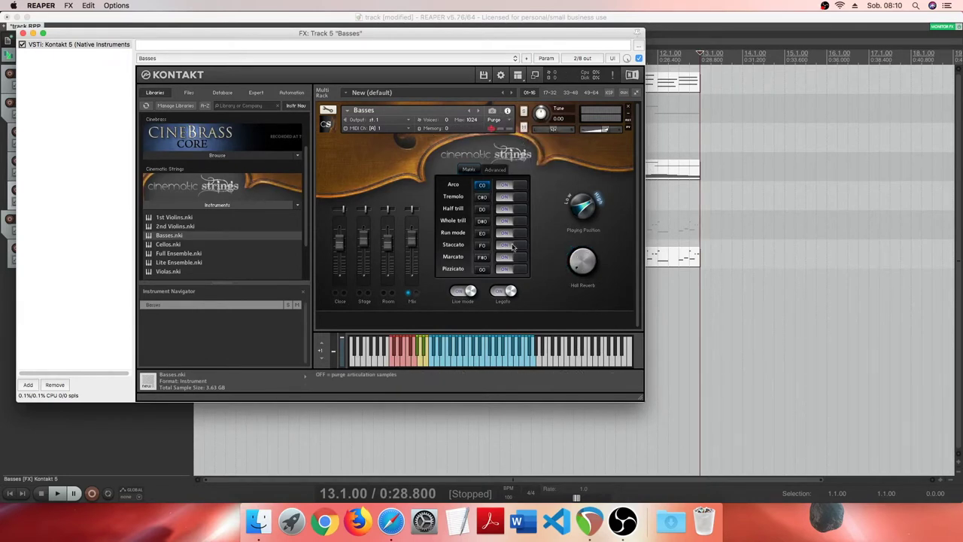
pyautogui.click(477, 248)
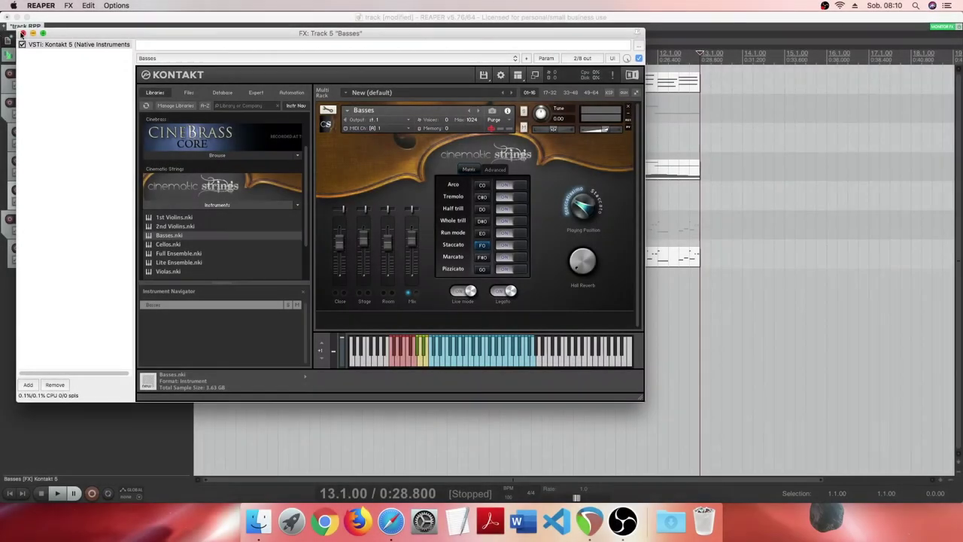
pyautogui.click(23, 33)
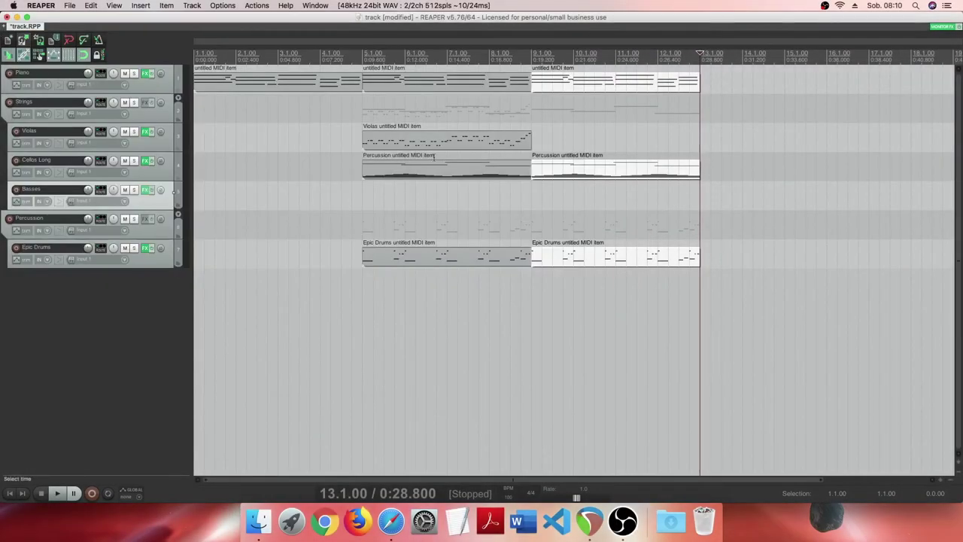
# Step: Copy the Violas MIDI item from bar 5 onto the Basses track at bar 9
pyautogui.click(479, 142)
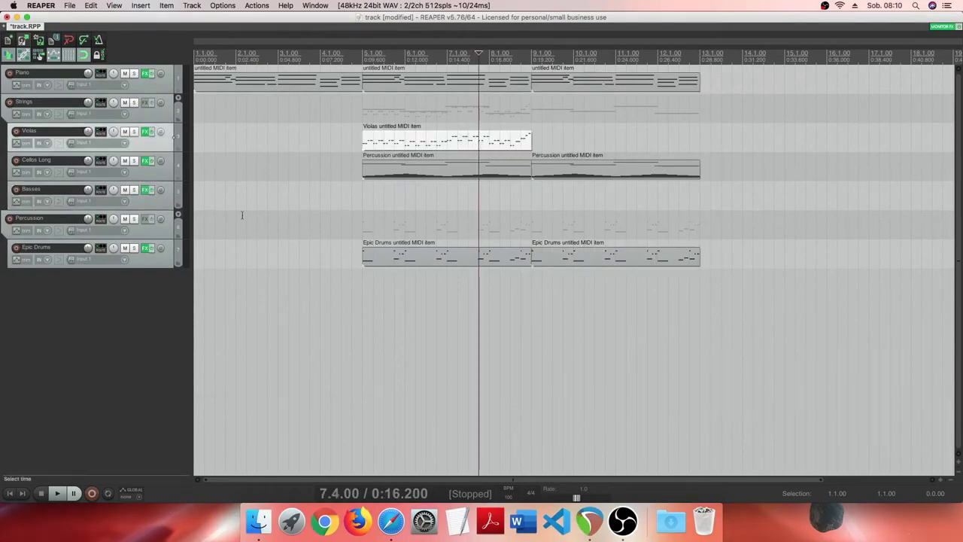
pyautogui.click(526, 211)
pyautogui.hotkey('ctrl', 'v')
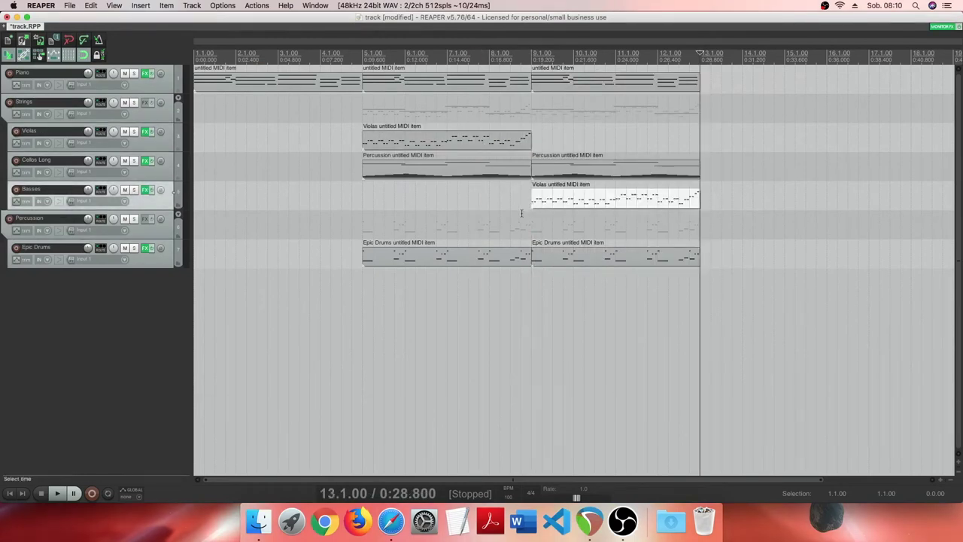
# Step: Solo the Basses track, open its MIDI item for editing and play it back from bar 9
pyautogui.click(134, 191)
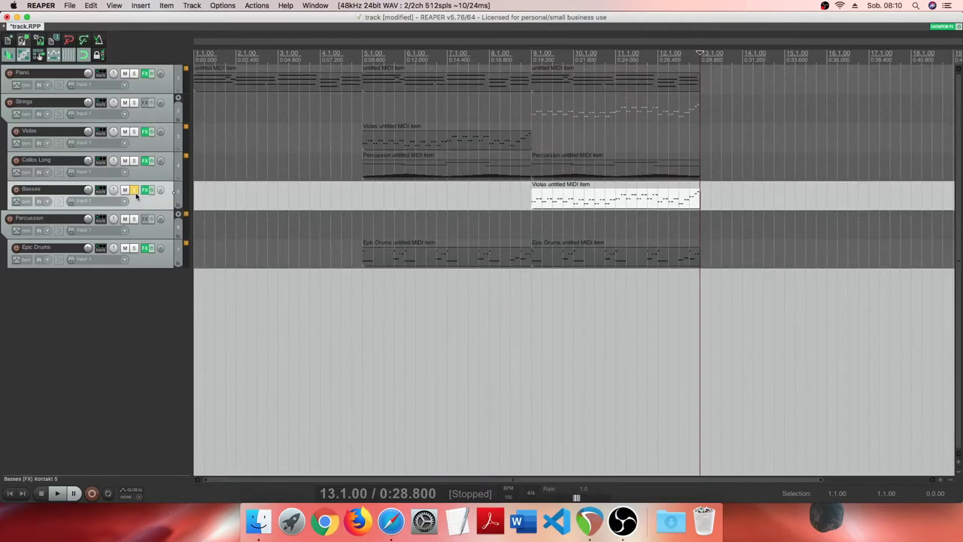
pyautogui.doubleClick(554, 203)
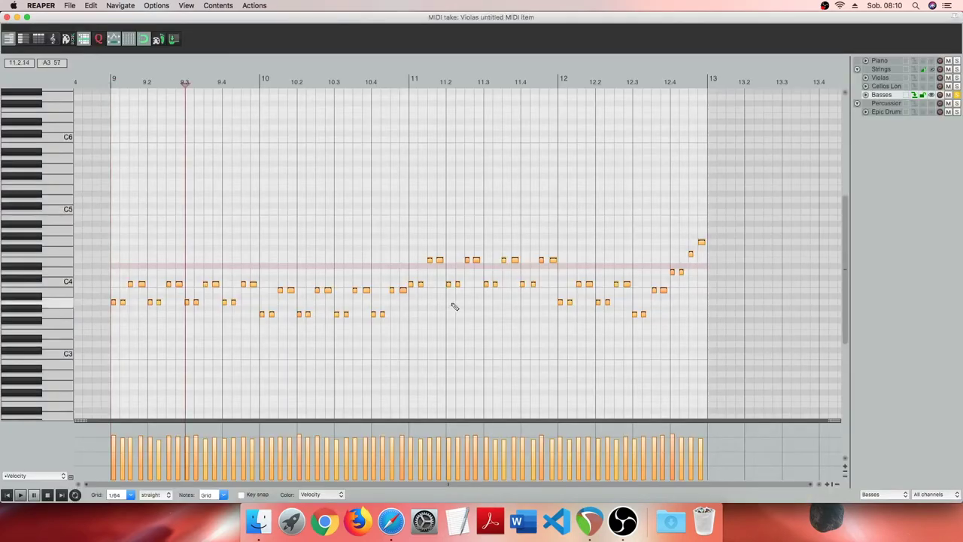
pyautogui.click(24, 496)
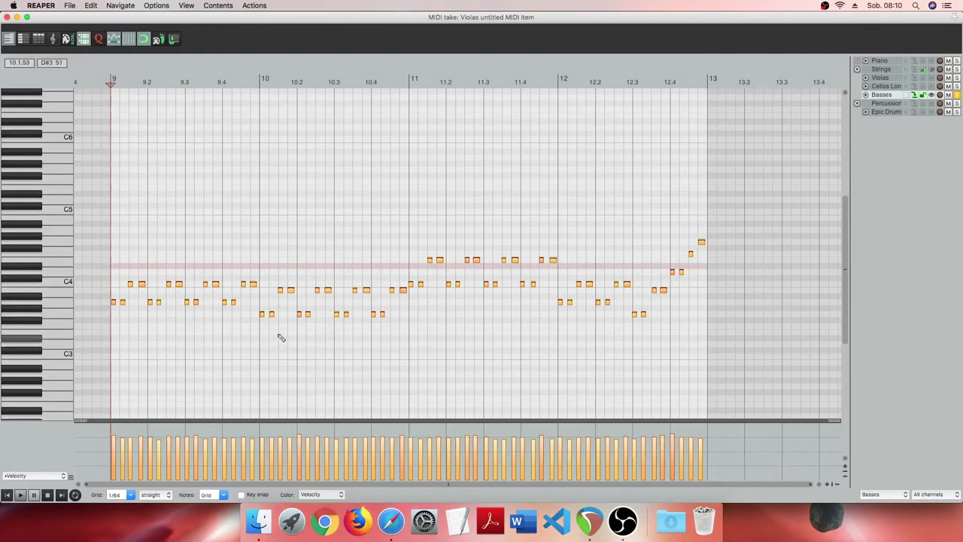
pyautogui.press('space')
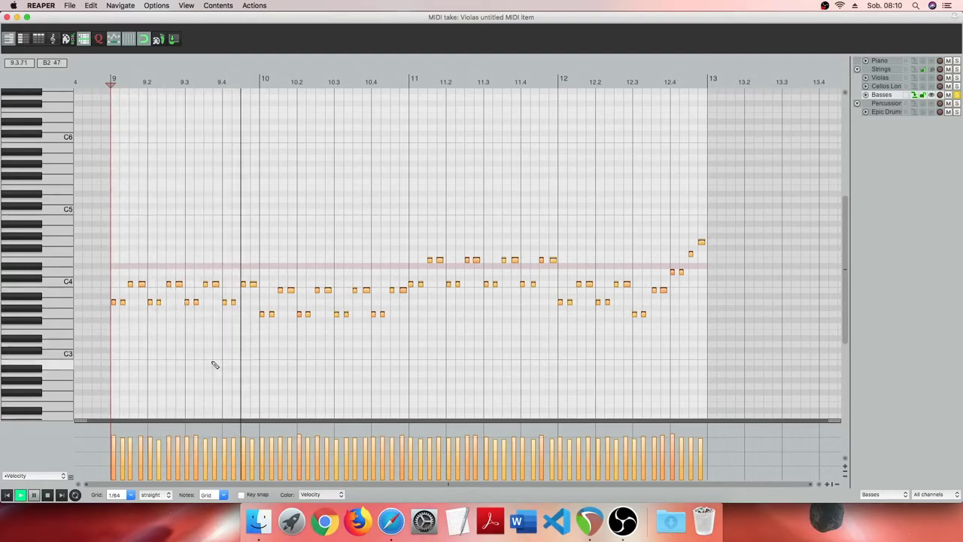
pyautogui.press('space')
# Step: Try transposing all the Basses notes down one octave, play them back, and restore their original pitch
pyautogui.press('Down')
pyautogui.press('Down')
pyautogui.press('Down')
pyautogui.press('Down')
pyautogui.press('Down')
pyautogui.press('Down')
pyautogui.press('Down')
pyautogui.press('Down')
pyautogui.press('Down')
pyautogui.press('Down')
pyautogui.press('Down')
pyautogui.press('Down')
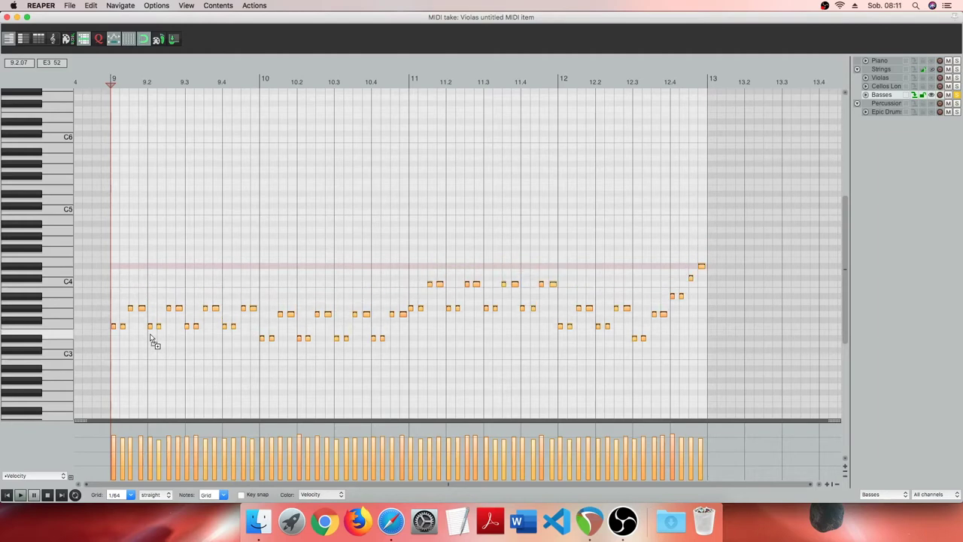
pyautogui.press('space')
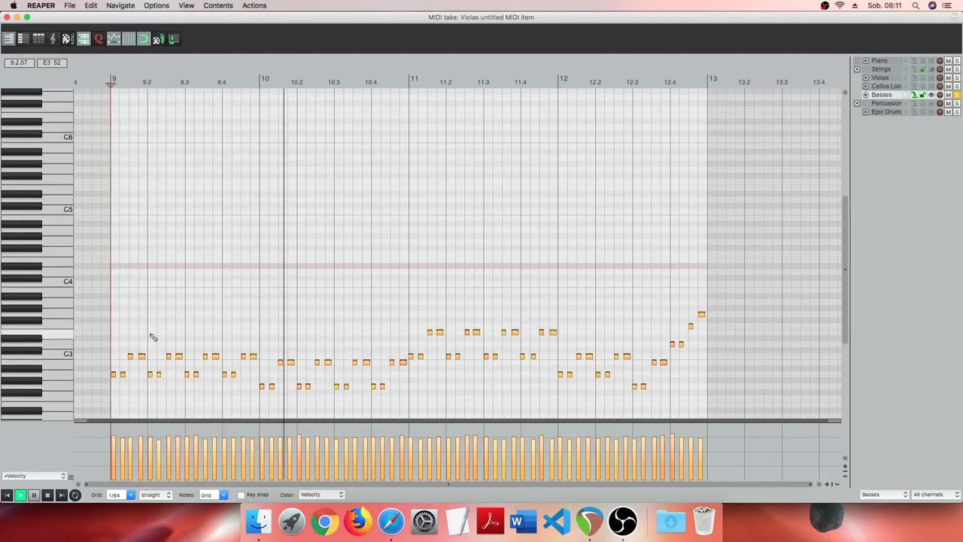
pyautogui.press('space')
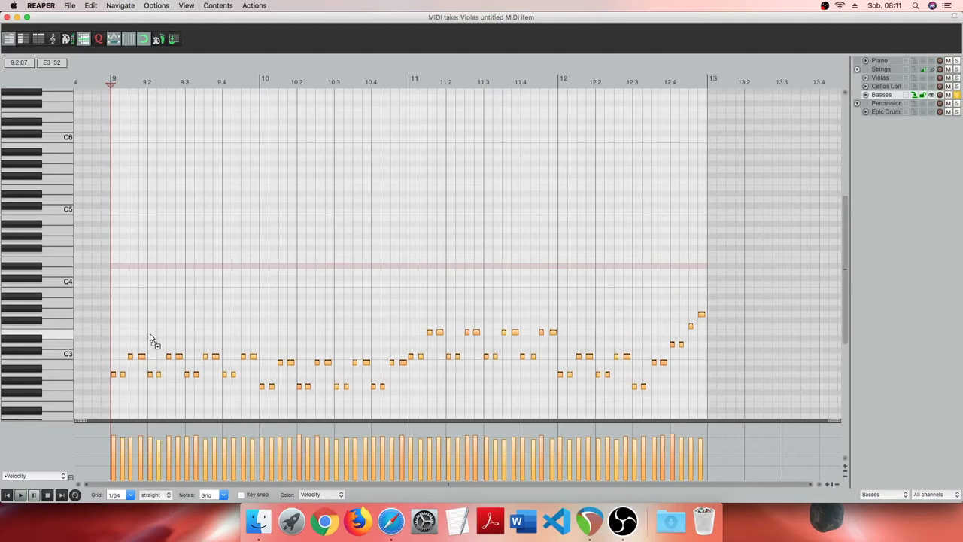
pyautogui.press('super+Up')
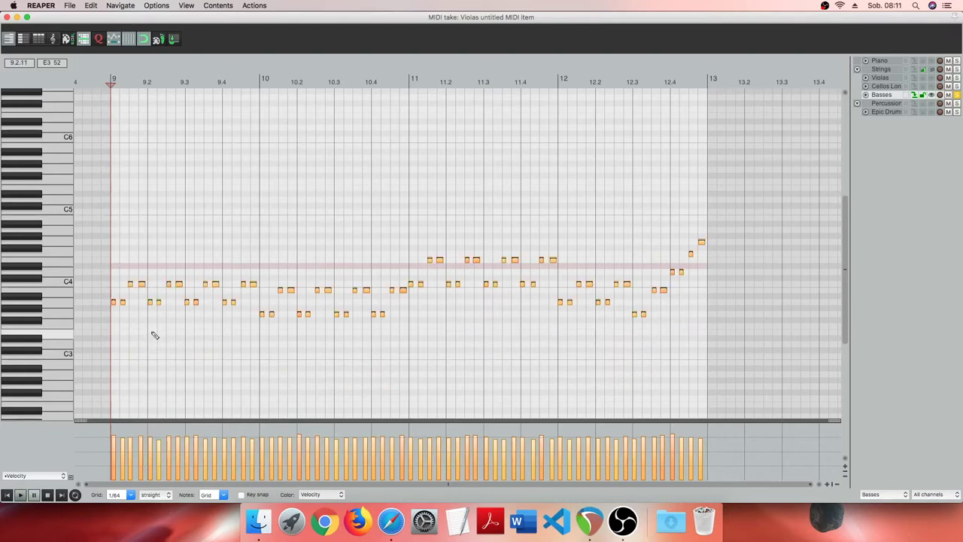
pyautogui.press('space')
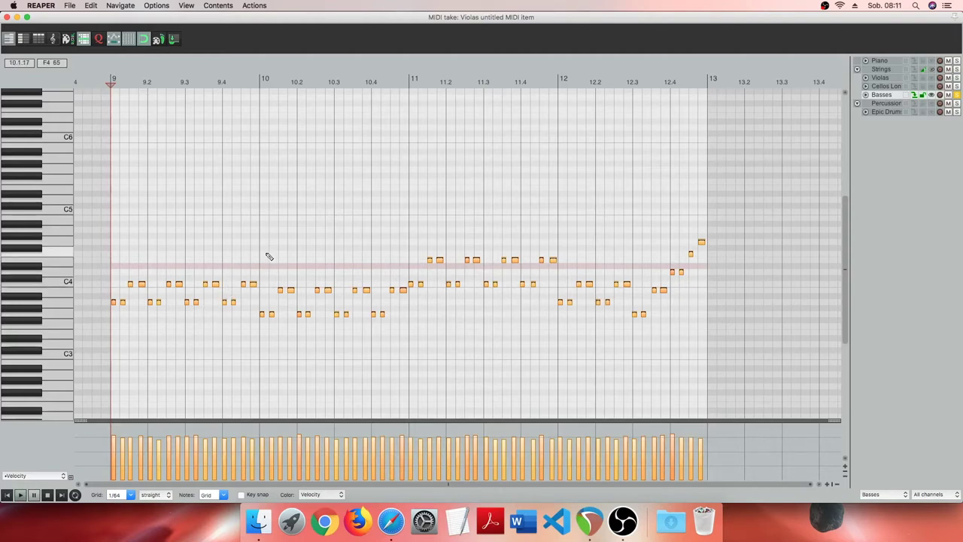
pyautogui.scroll(-1, 64, 264)
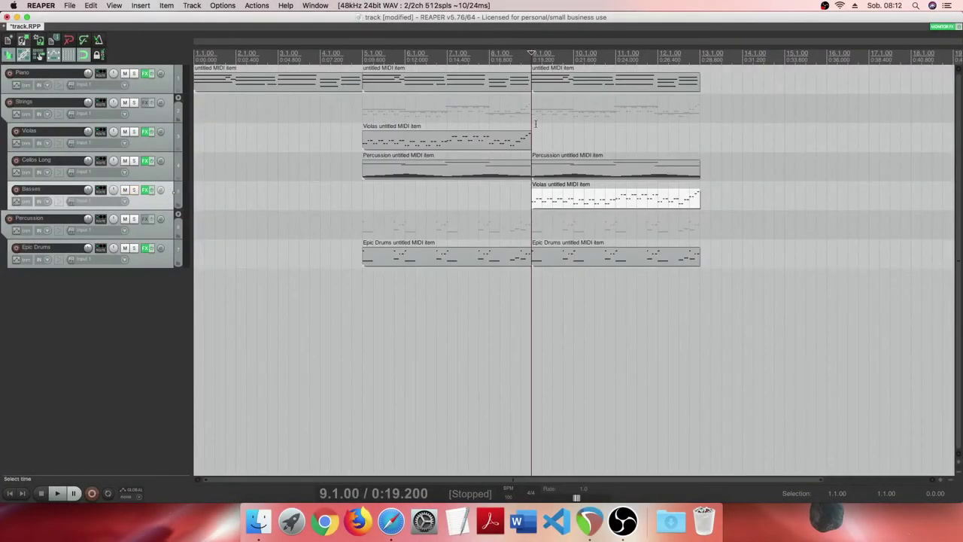
# Step: Insert a new empty MIDI item on the Violas track spanning bar 9 to bar 13
pyautogui.click(551, 121)
pyautogui.moveTo(540, 133); pyautogui.dragTo(705, 140)
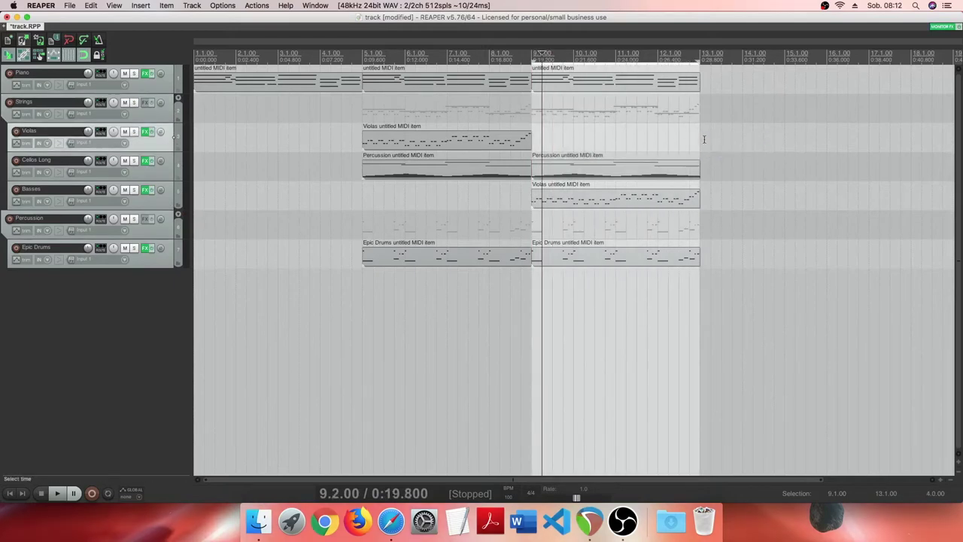
pyautogui.click(114, 5)
pyautogui.moveTo(140, 6)
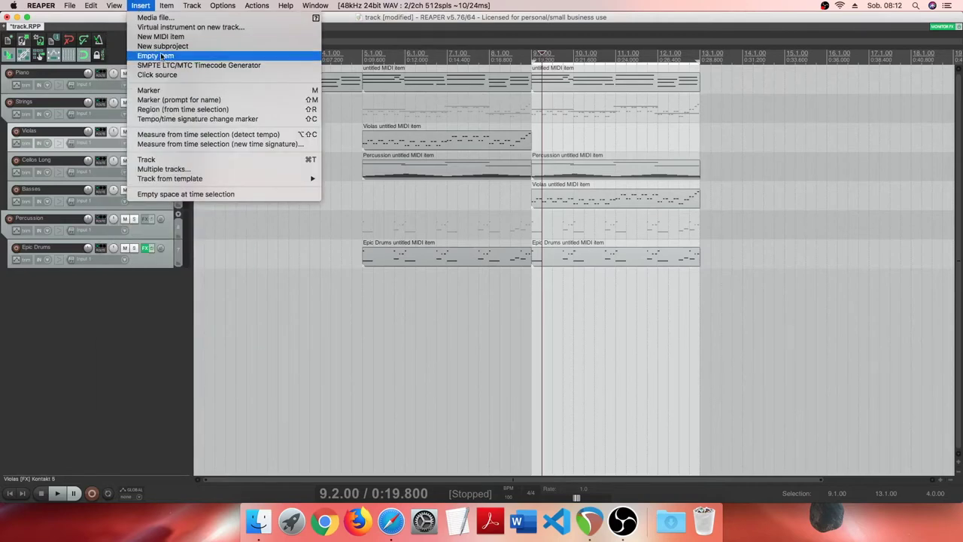
pyautogui.click(151, 36)
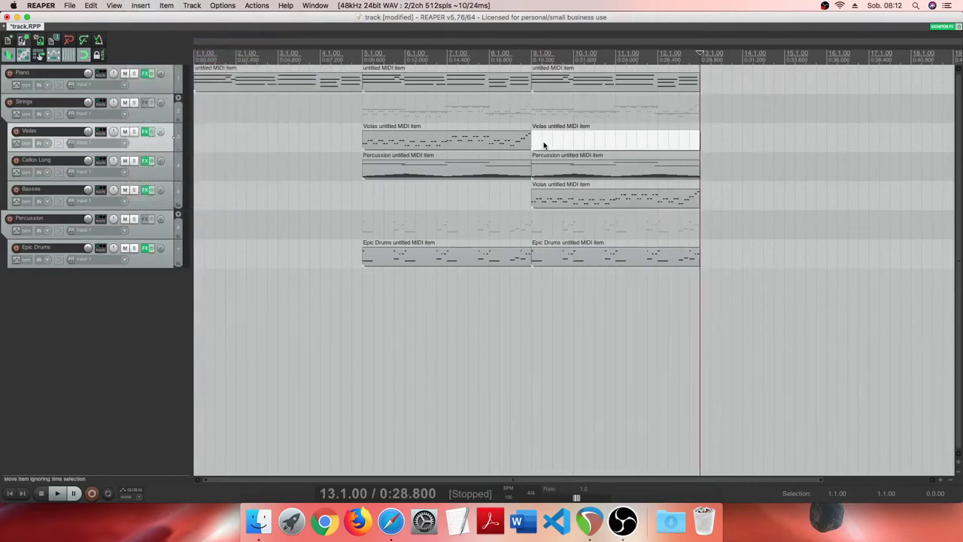
# Step: Open the new Violas MIDI item for editing and show the Piano track's notes in it as a reference
pyautogui.click(542, 143)
pyautogui.doubleClick(550, 144)
pyautogui.scroll(3, 398, 219)
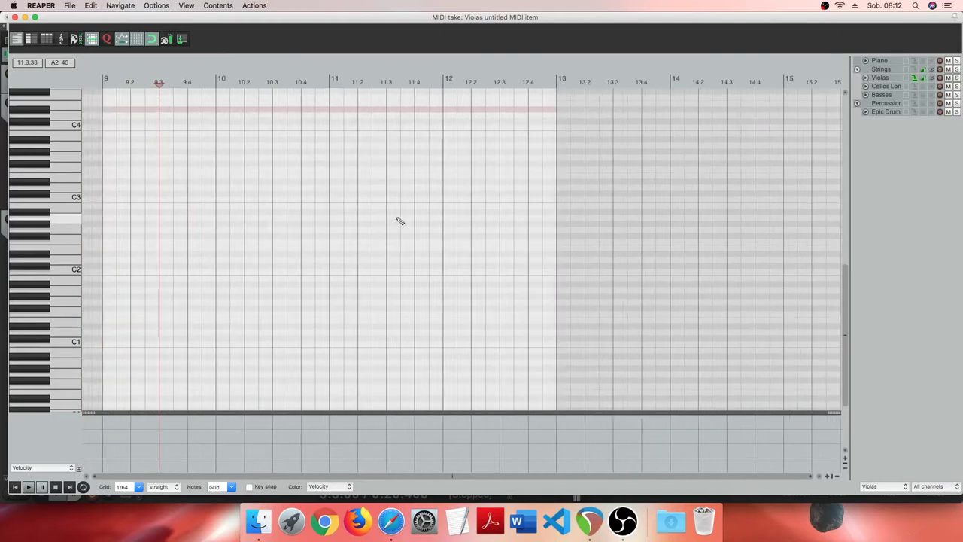
pyautogui.moveTo(844, 335); pyautogui.dragTo(844, 290)
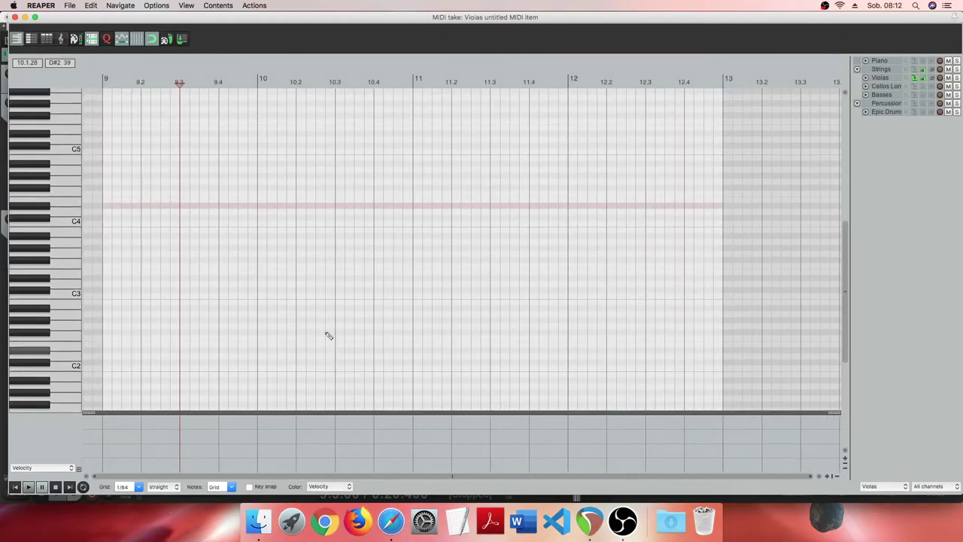
pyautogui.click(931, 60)
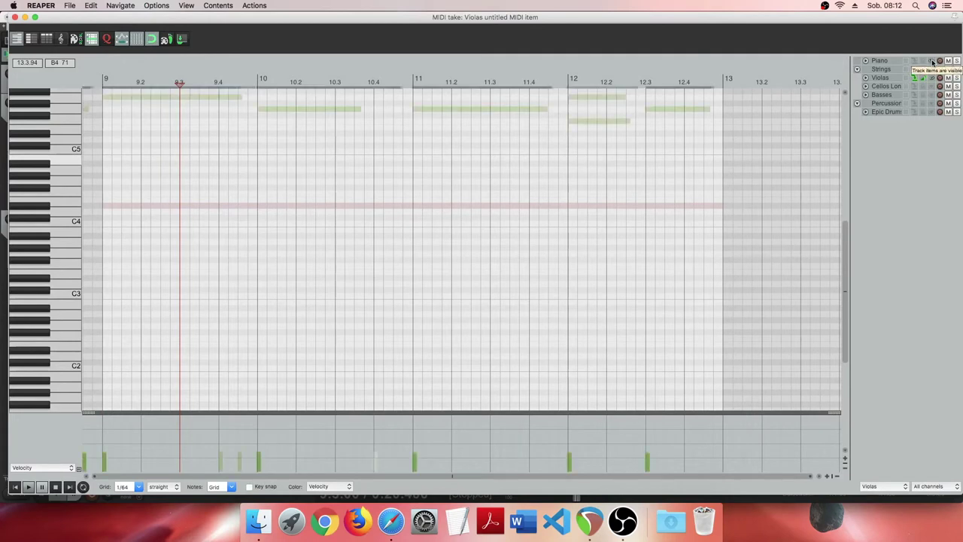
pyautogui.scroll(4, 845, 319)
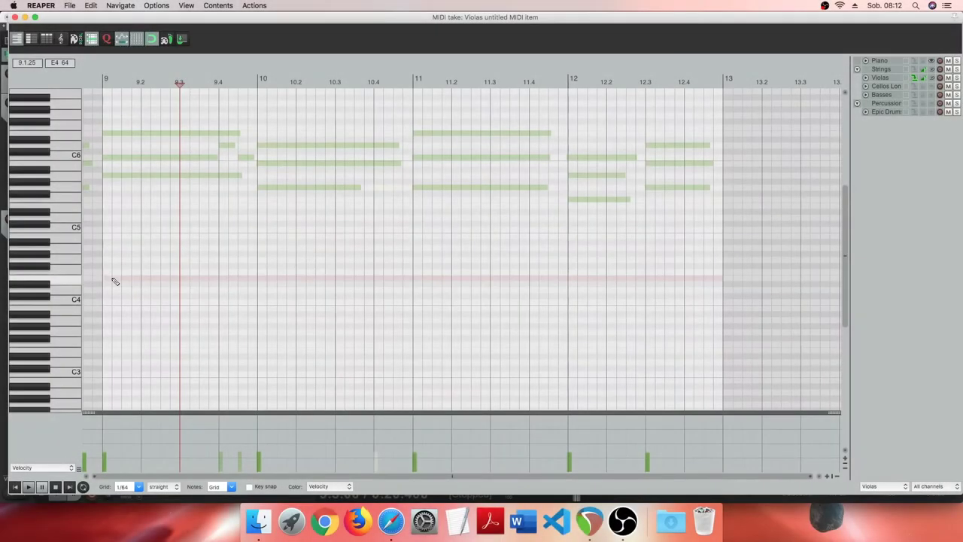
# Step: Draw a four-note pattern of short notes E4, A3, C4, A3 on the first beat of bar 9 and play it back
pyautogui.click(109, 279)
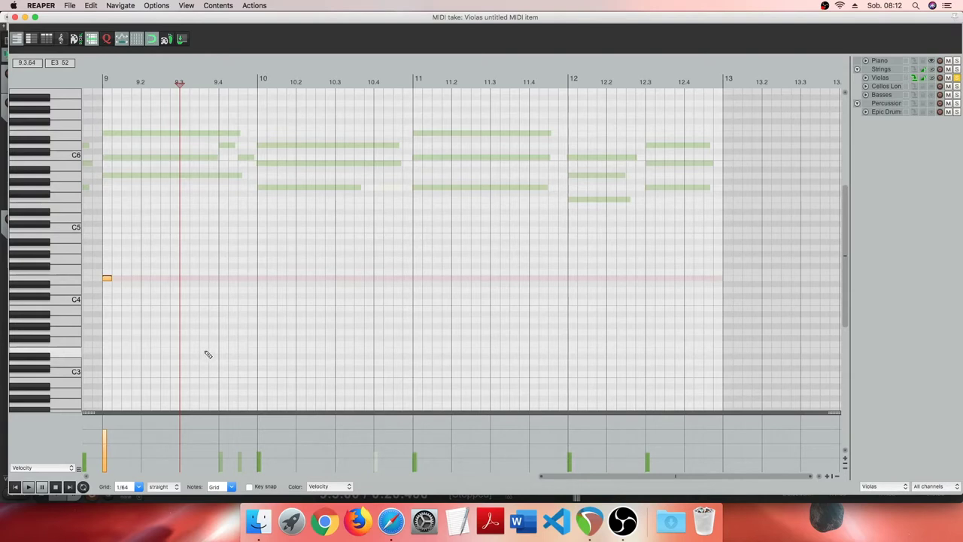
pyautogui.click(118, 322)
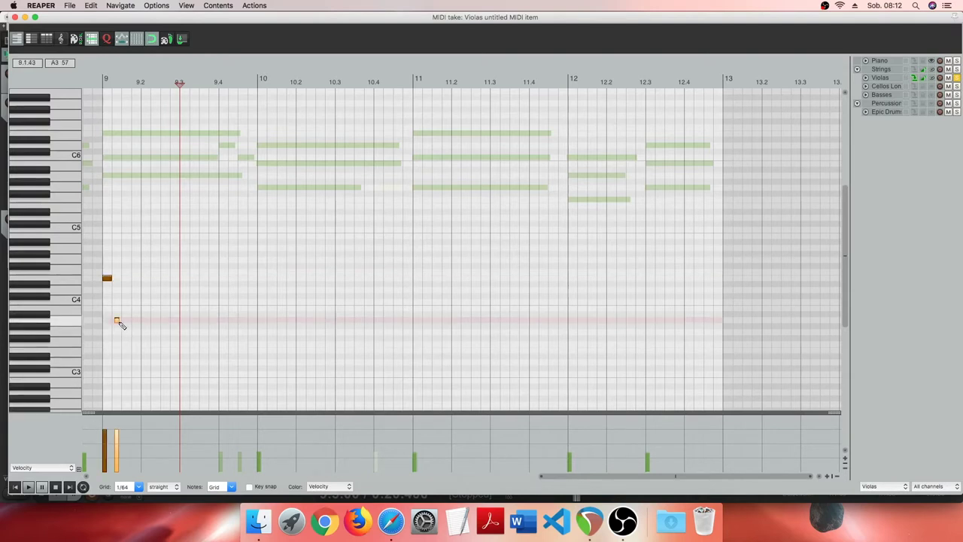
pyautogui.moveTo(117, 322); pyautogui.dragTo(116, 323)
pyautogui.click(125, 303)
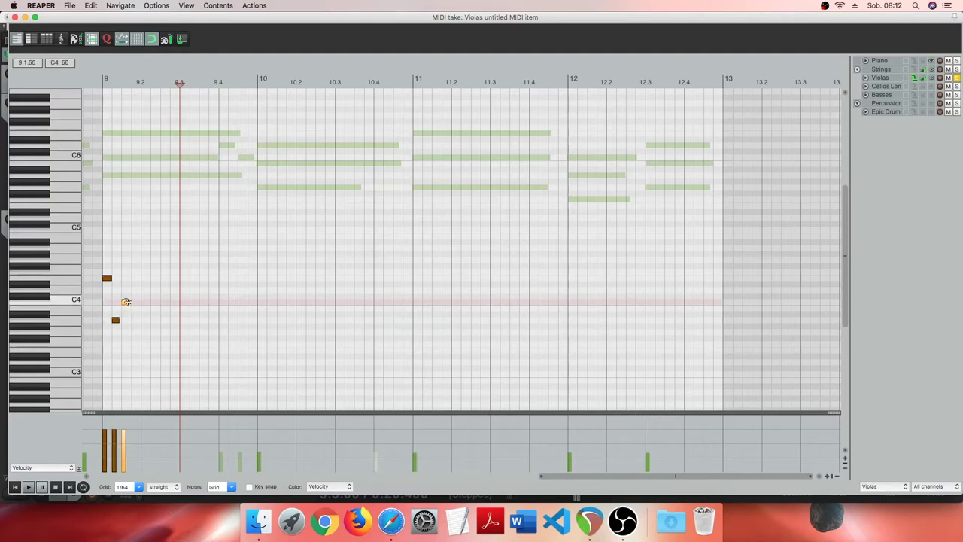
pyautogui.click(136, 322)
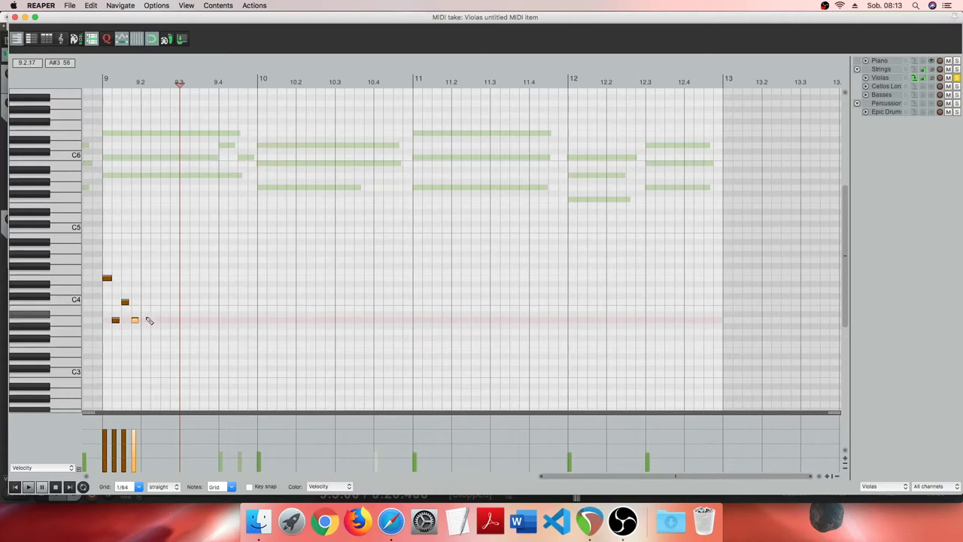
pyautogui.click(15, 487)
pyautogui.click(28, 487)
pyautogui.press('space')
# Step: Repeat the four-note pattern on the remaining beats of bar 9 and lower the velocity of all its notes together
pyautogui.moveTo(169, 263); pyautogui.dragTo(63, 346)
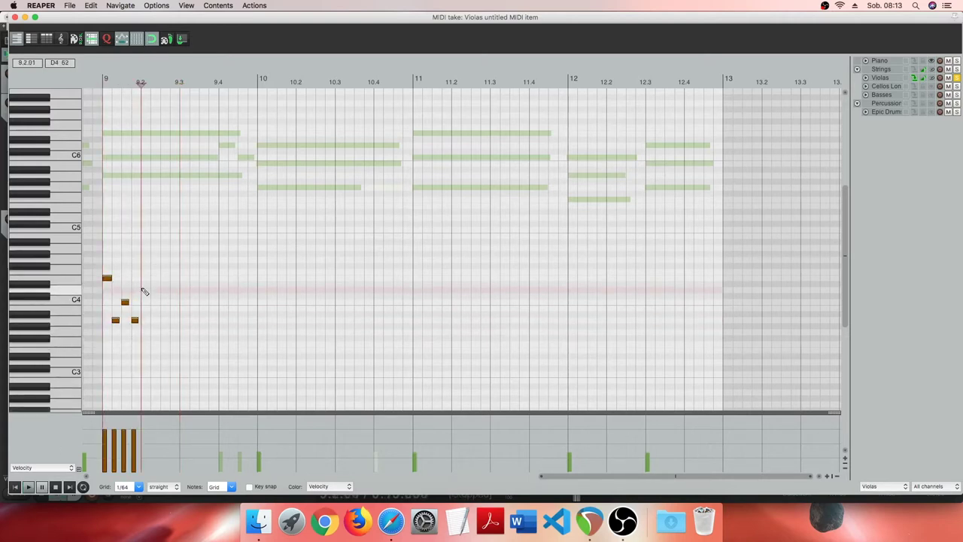
pyautogui.hotkey('ctrl', 'd')
pyautogui.hotkey('ctrl', 'd')
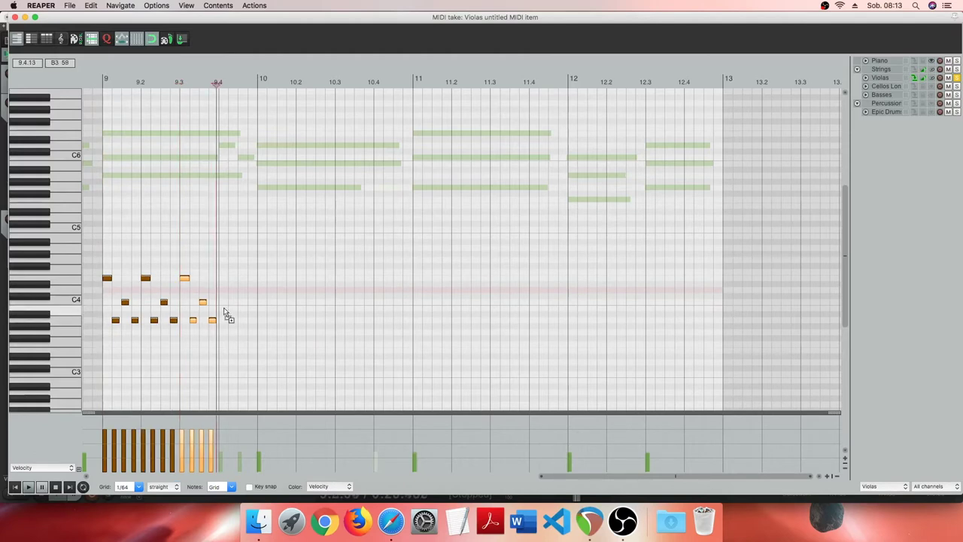
pyautogui.hotkey('ctrl', 'd')
pyautogui.hotkey('ctrl', 'a')
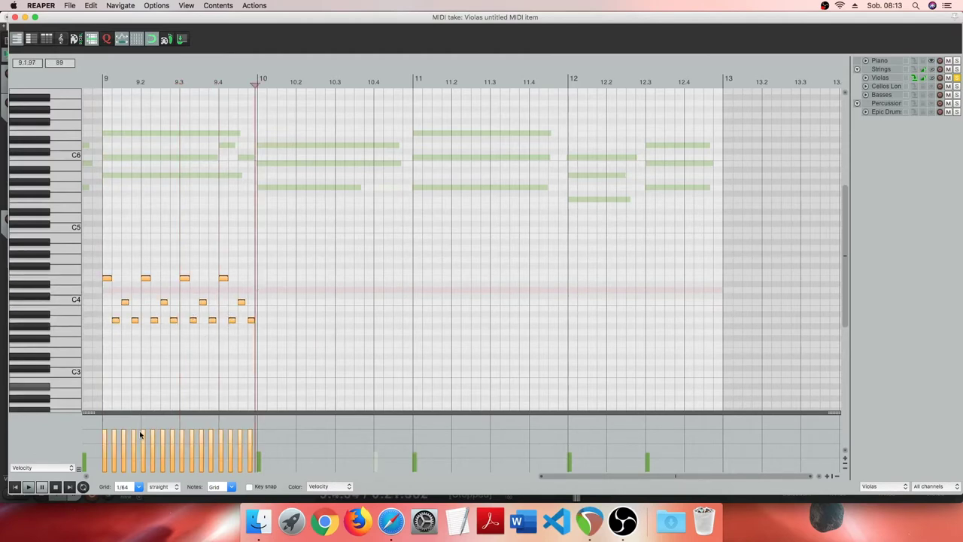
pyautogui.moveTo(135, 435); pyautogui.dragTo(135, 447)
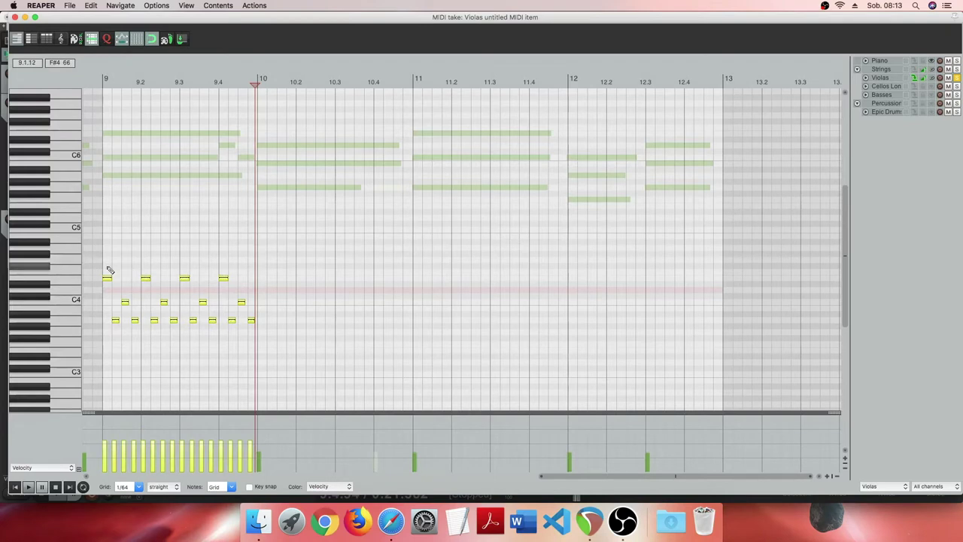
# Step: Try moving the bar 9 notes up two octaves onto the piano chord, return them to their original pitch and play them back
pyautogui.moveTo(107, 282); pyautogui.dragTo(103, 136)
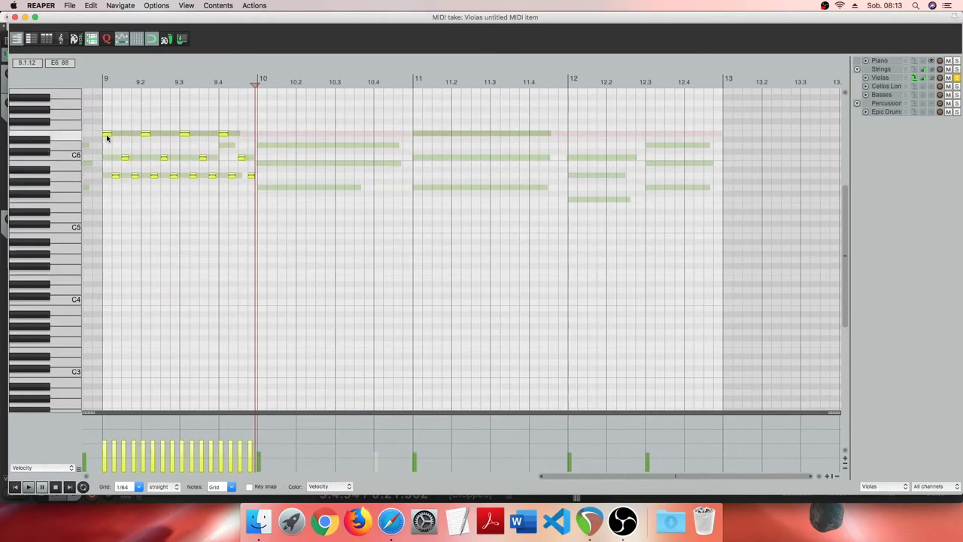
pyautogui.moveTo(108, 137); pyautogui.dragTo(108, 279)
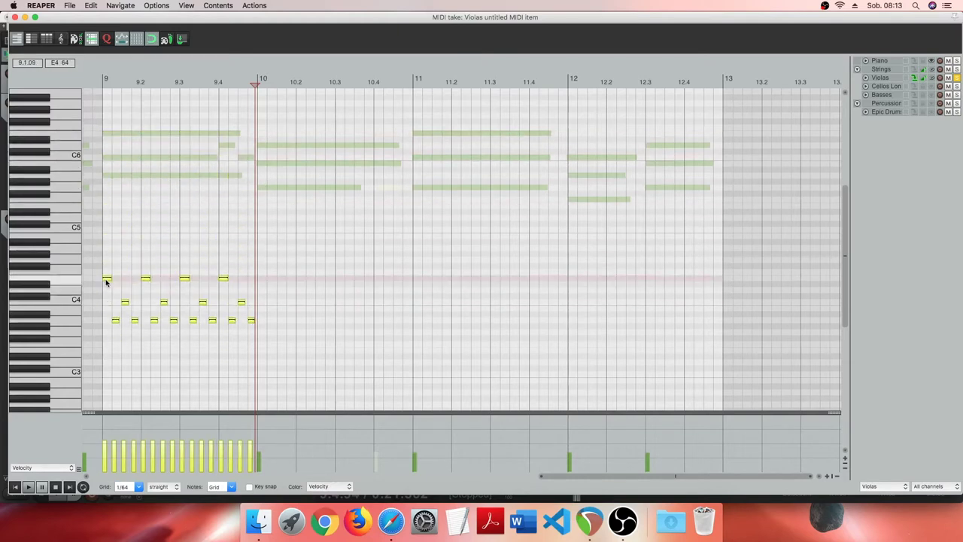
pyautogui.click(15, 487)
pyautogui.press('space')
pyautogui.press('space')
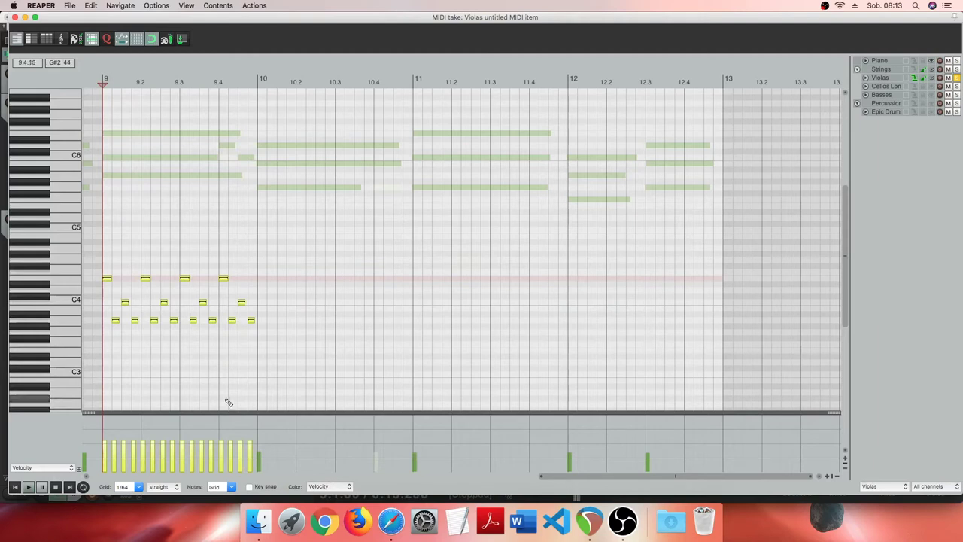
# Step: Paste the bar 9 pattern into bar 10 and change its low, middle and high notes to G3, B3 and D4
pyautogui.click(260, 305)
pyautogui.press('super+v')
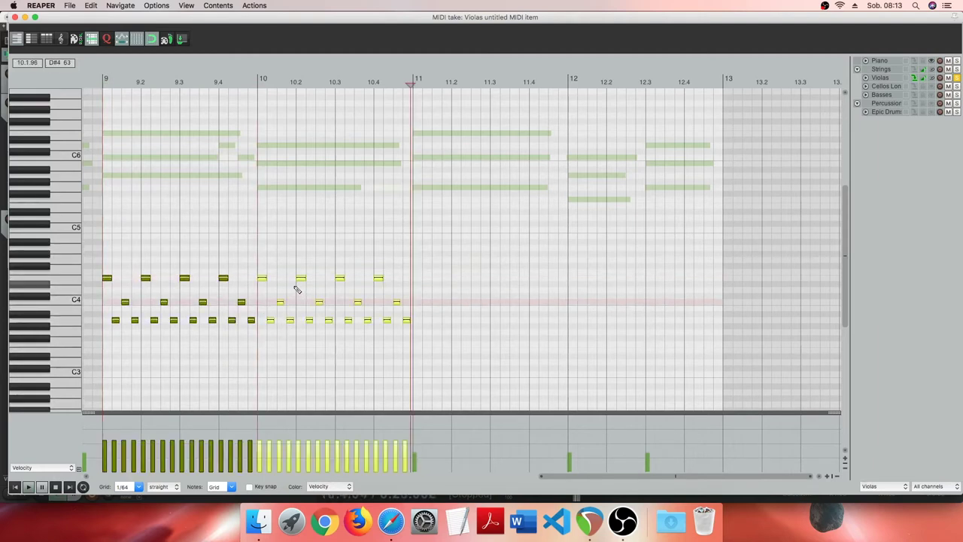
pyautogui.moveTo(418, 308); pyautogui.dragTo(258, 337)
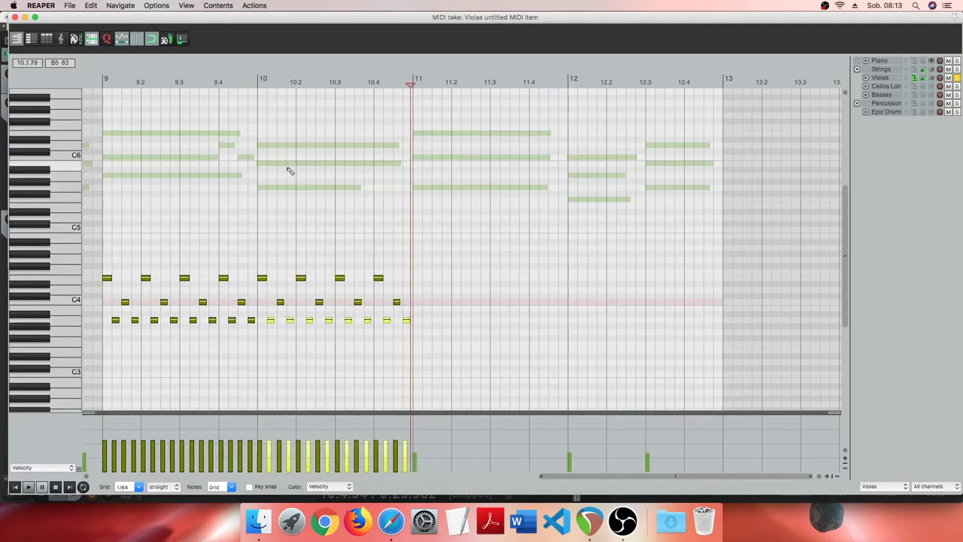
pyautogui.moveTo(271, 320); pyautogui.dragTo(271, 334)
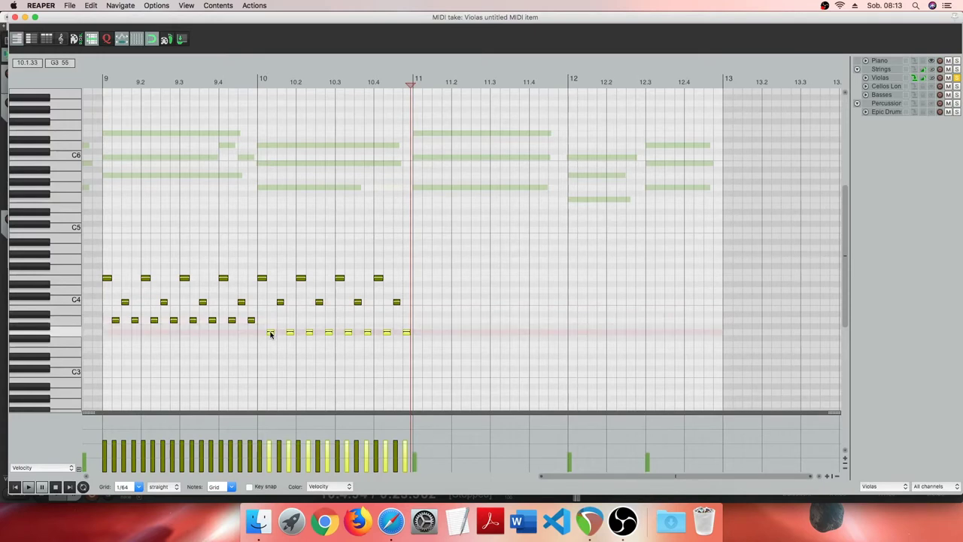
pyautogui.moveTo(275, 294); pyautogui.dragTo(399, 311)
pyautogui.moveTo(400, 263); pyautogui.dragTo(262, 290)
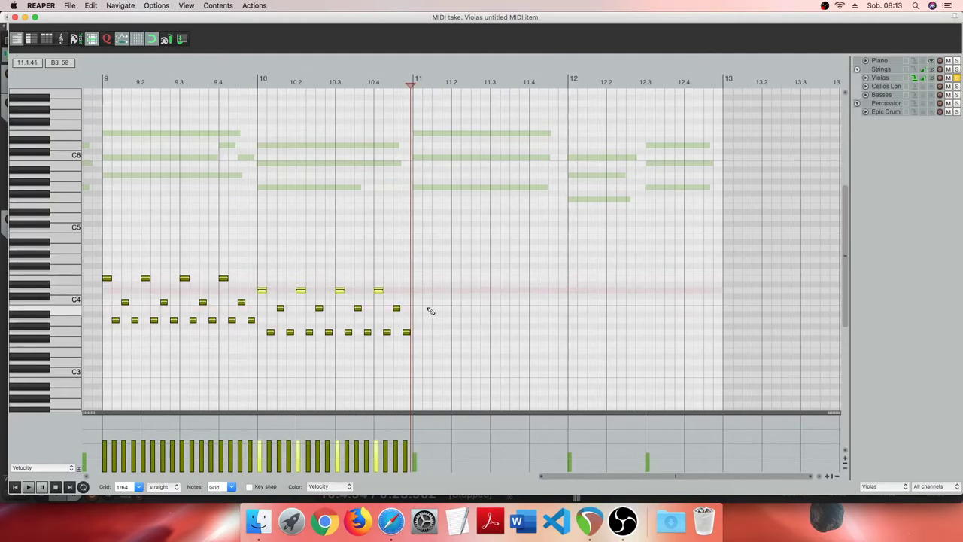
# Step: Paste the bar 9 pattern into bar 11 and lower its A3 notes to G3
pyautogui.hotkey('ctrl', 'v')
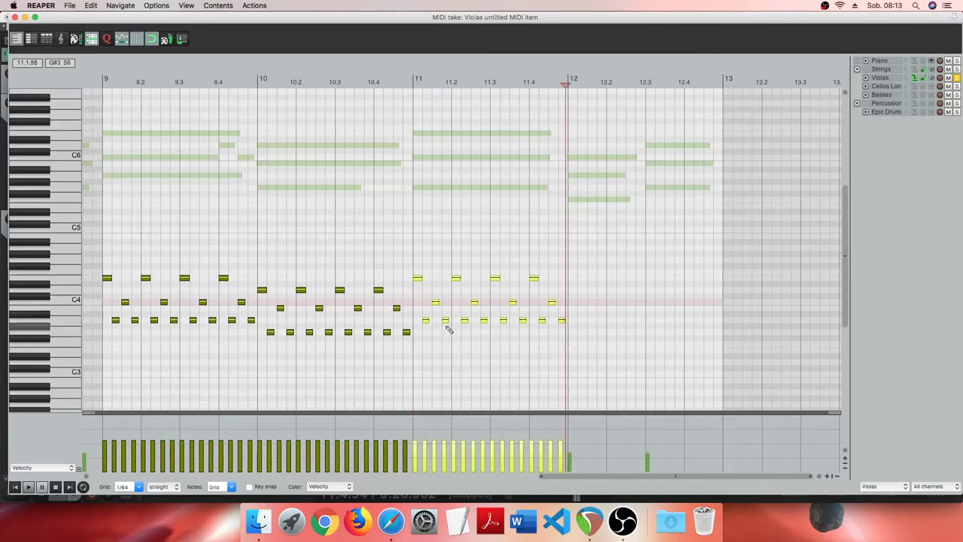
pyautogui.click(426, 320)
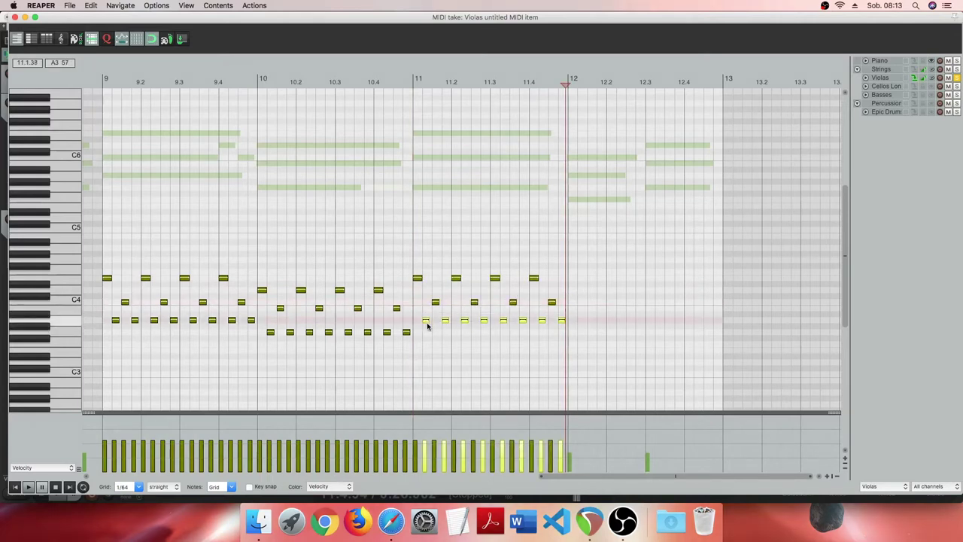
pyautogui.moveTo(426, 324); pyautogui.dragTo(428, 335)
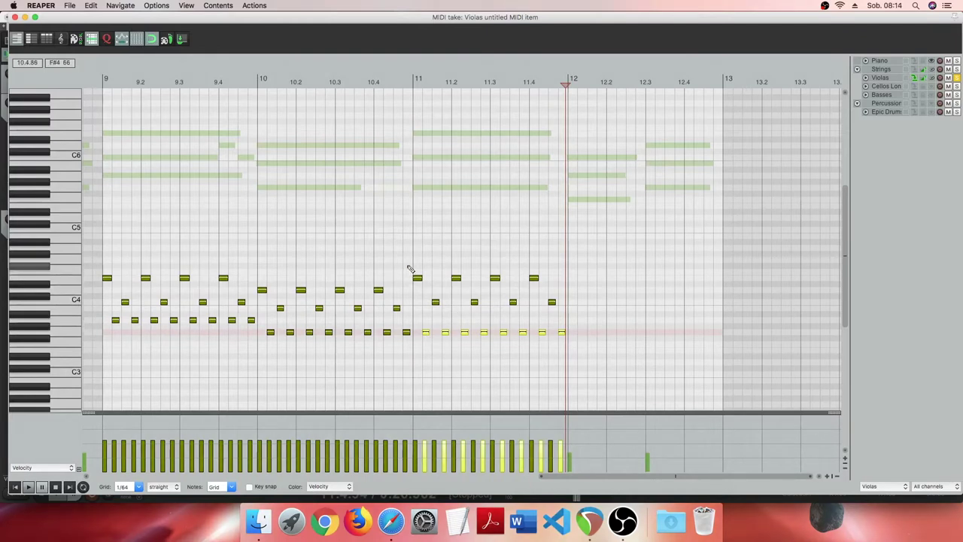
# Step: Paste the bar 9 pattern into bar 12, repitching its first half to F3, A3 and C4 and its second half to G3, B3 and D4
pyautogui.click(570, 297)
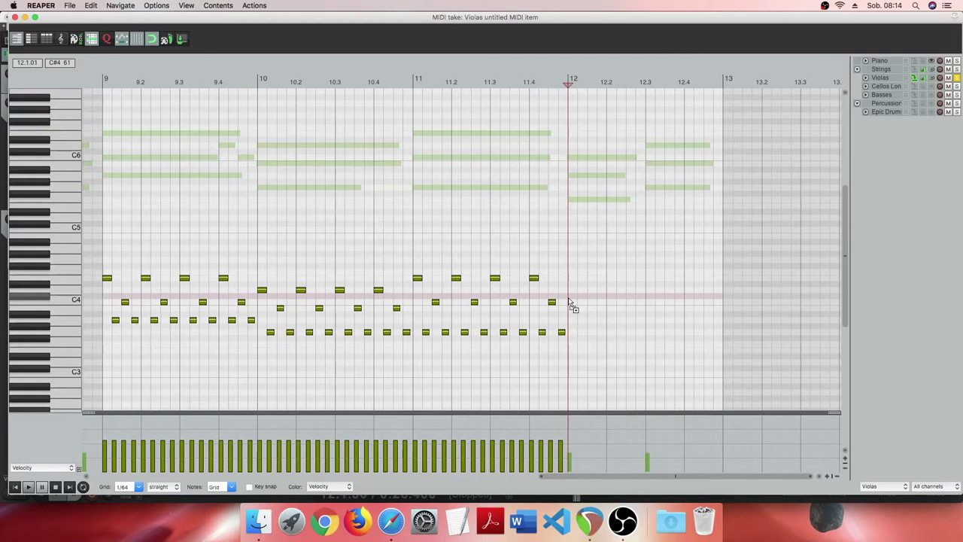
pyautogui.press('super+v')
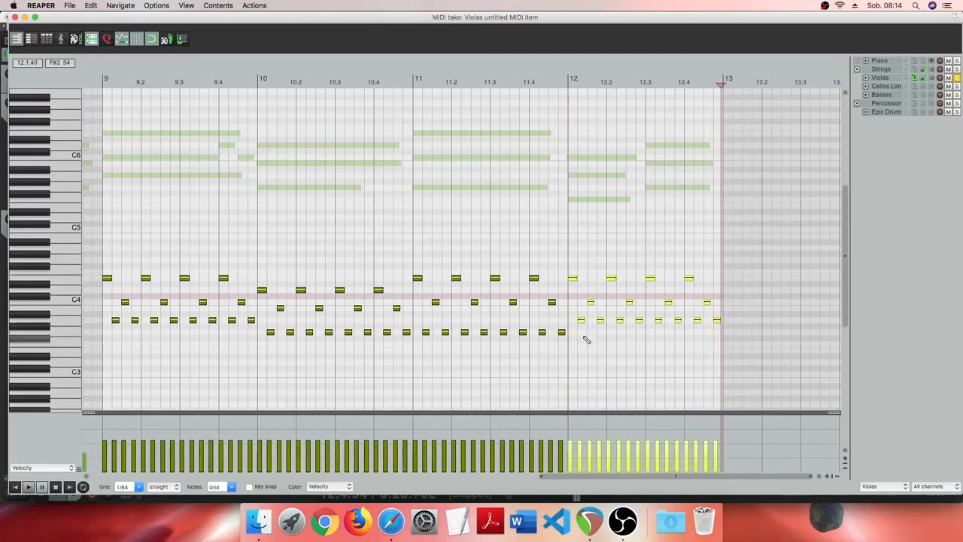
pyautogui.moveTo(577, 313); pyautogui.dragTo(640, 324)
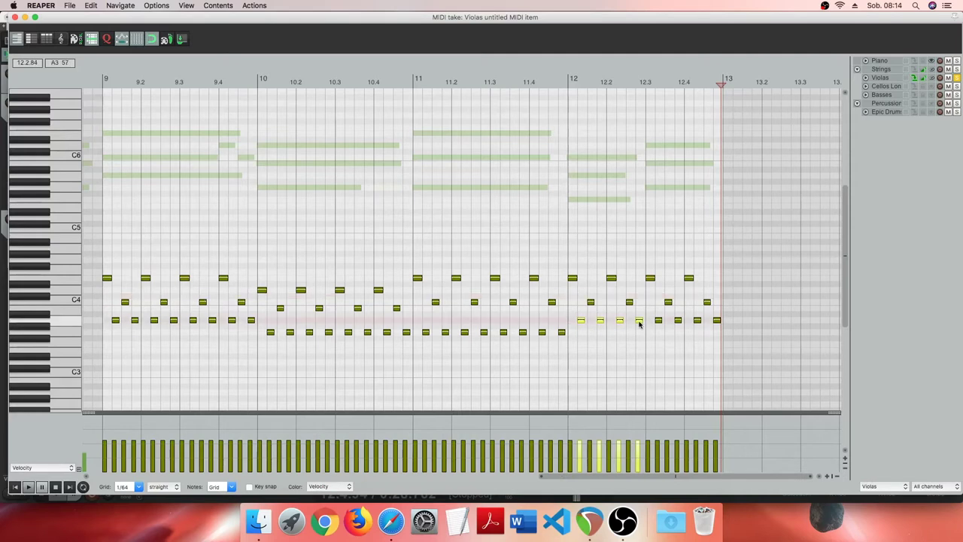
pyautogui.moveTo(639, 324); pyautogui.dragTo(639, 346)
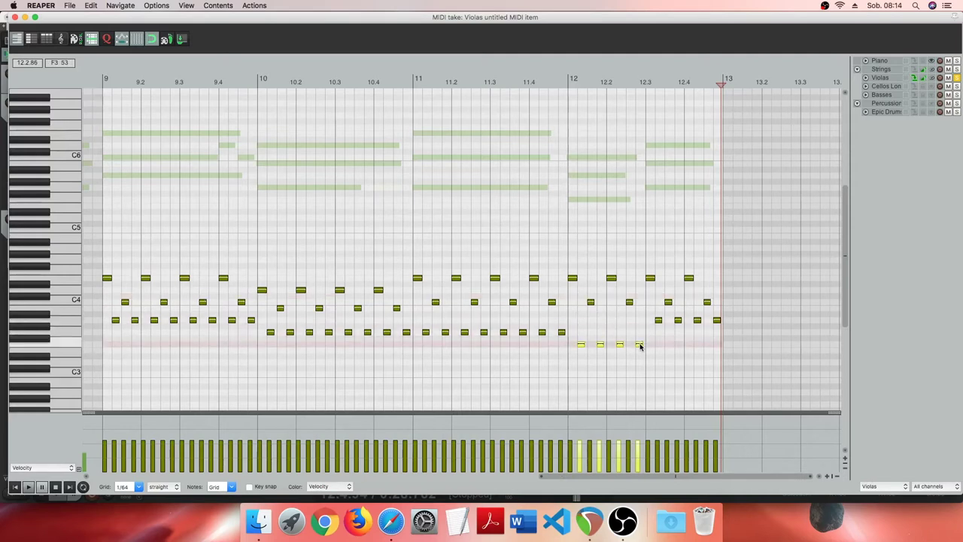
pyautogui.moveTo(584, 309); pyautogui.dragTo(564, 274)
pyautogui.moveTo(572, 279); pyautogui.dragTo(573, 304)
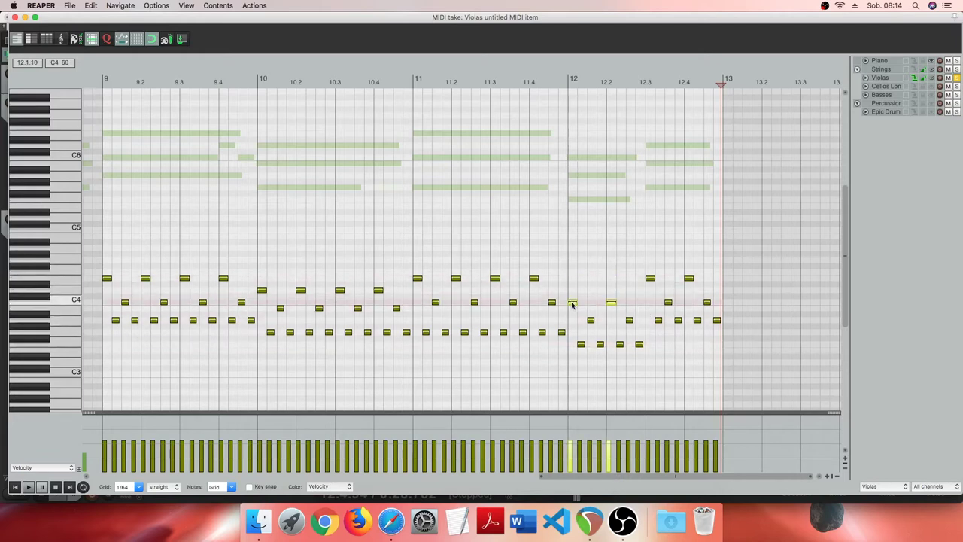
pyautogui.moveTo(651, 314); pyautogui.dragTo(718, 334)
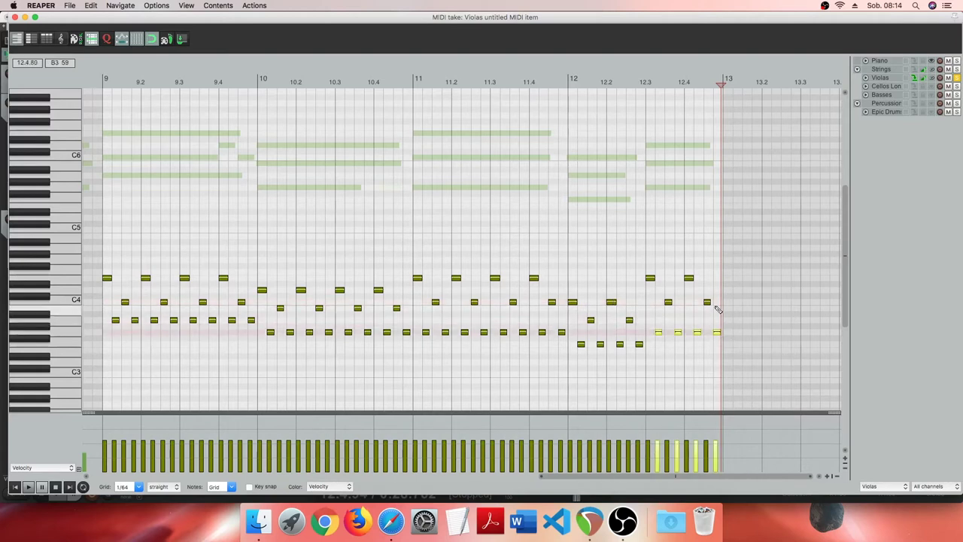
pyautogui.moveTo(727, 269); pyautogui.dragTo(652, 294)
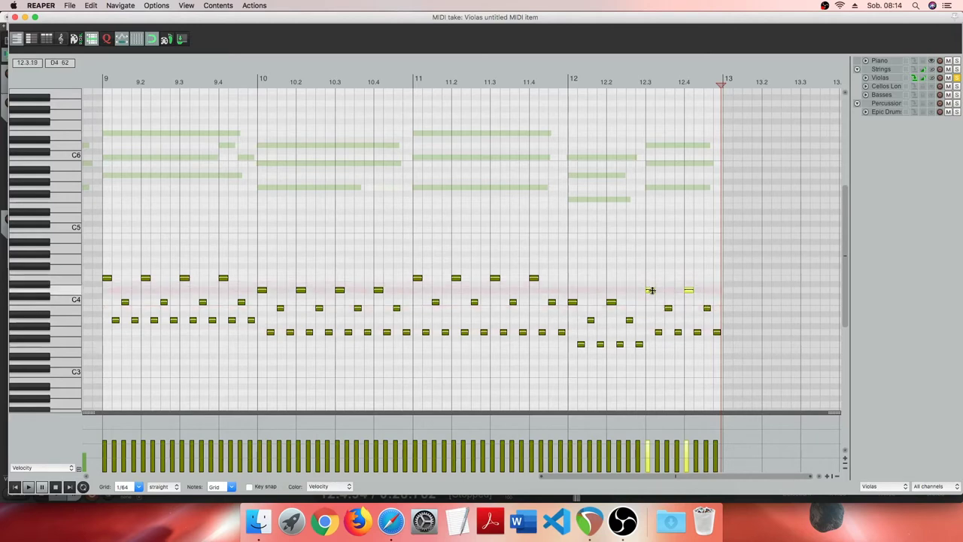
# Step: Humanize all the Violas notes with 9% timing and 16% velocity
pyautogui.click(539, 249)
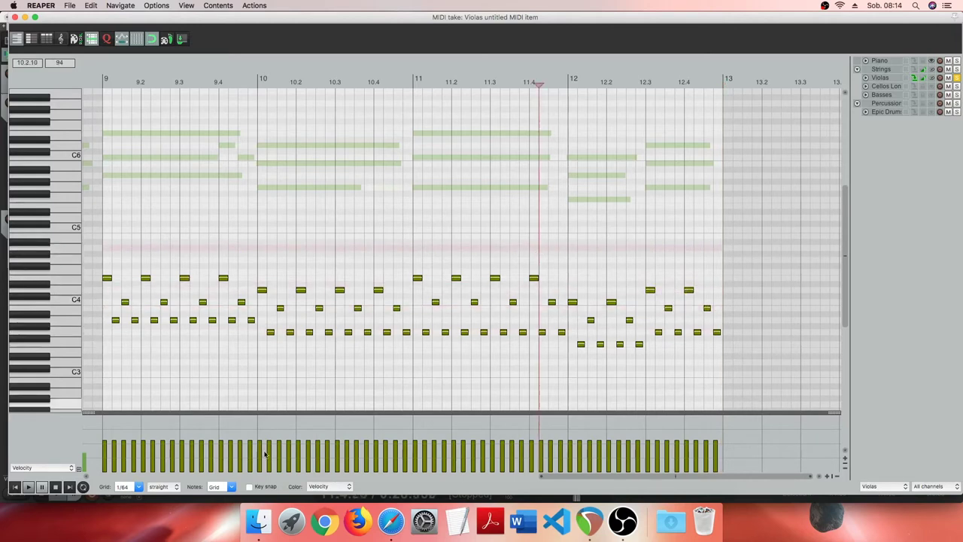
pyautogui.press('super+a')
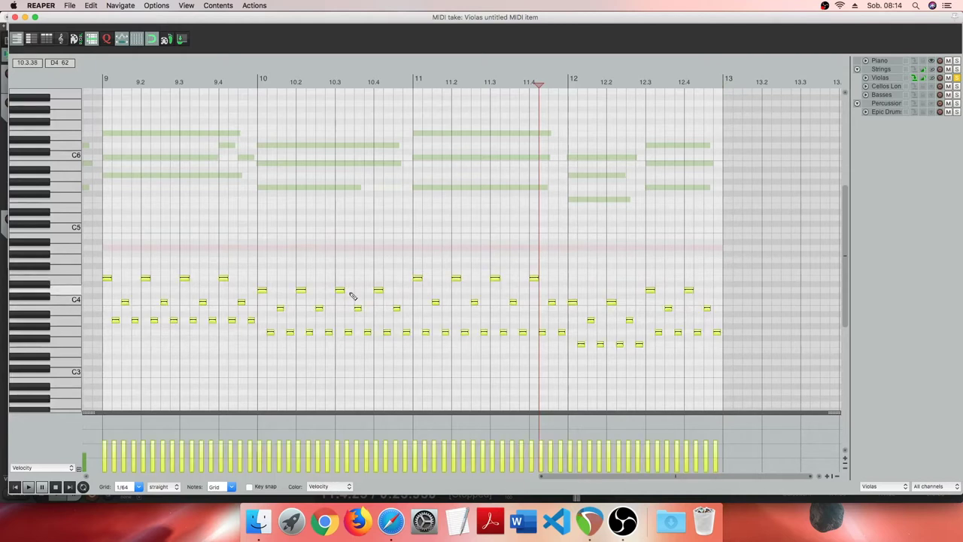
pyautogui.press('h')
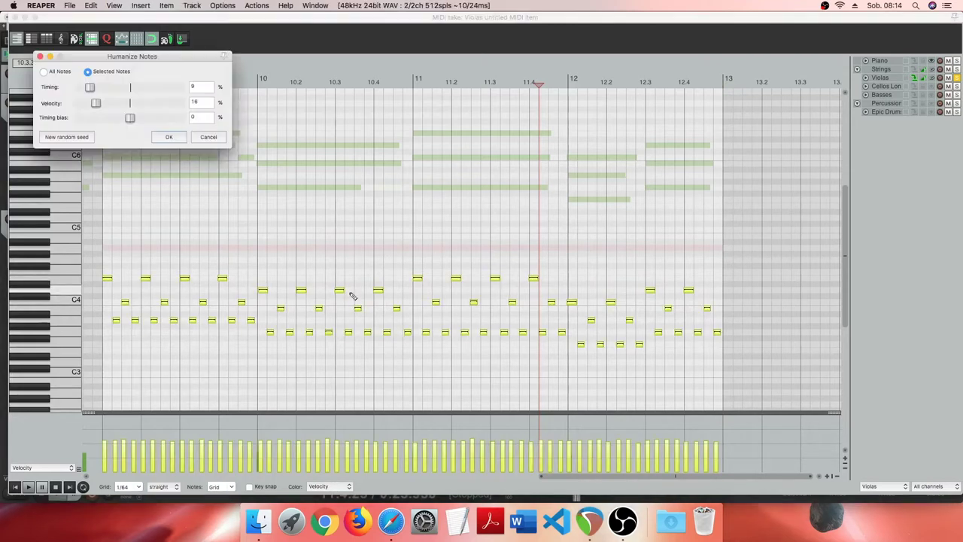
pyautogui.click(170, 137)
# Step: Play the whole Violas part back from bar 9 and close the MIDI editor
pyautogui.click(14, 488)
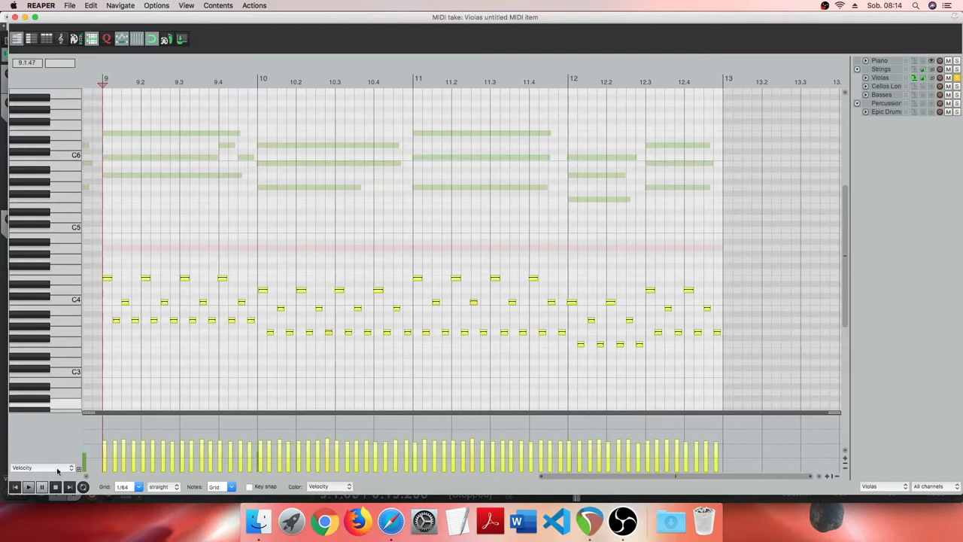
pyautogui.click(30, 488)
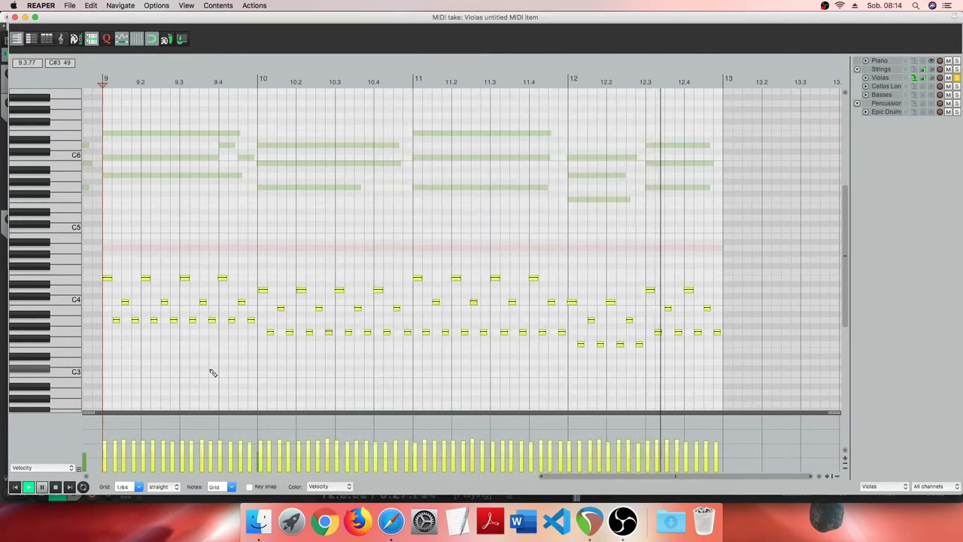
pyautogui.press('space')
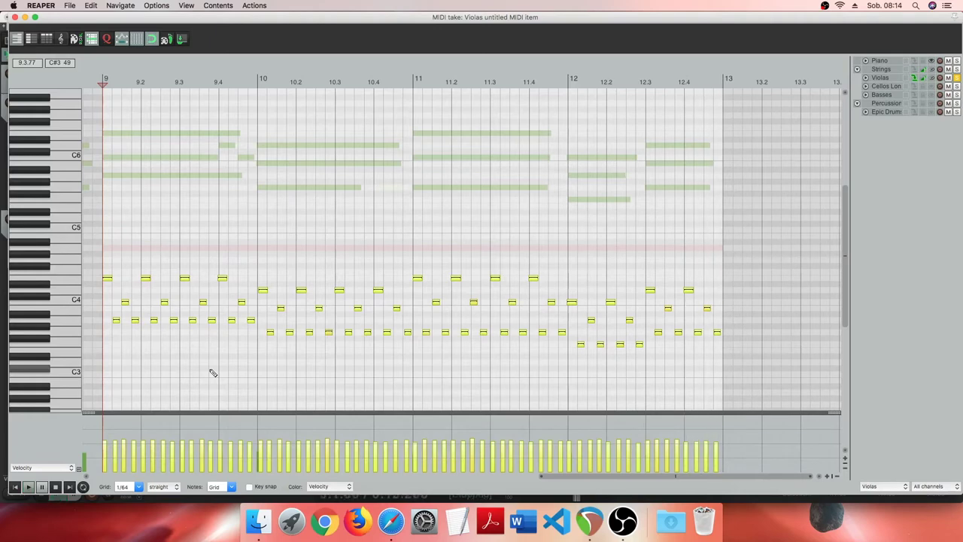
pyautogui.click(14, 17)
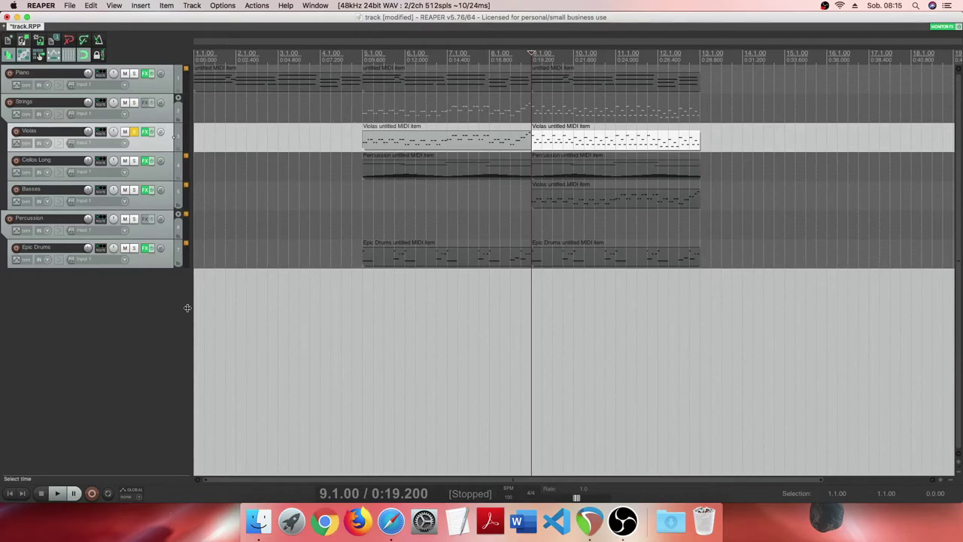
# Step: Insert a new track named High Strings and place it directly above the Violas track in the Strings folder
pyautogui.rightClick(130, 290)
pyautogui.click(143, 296)
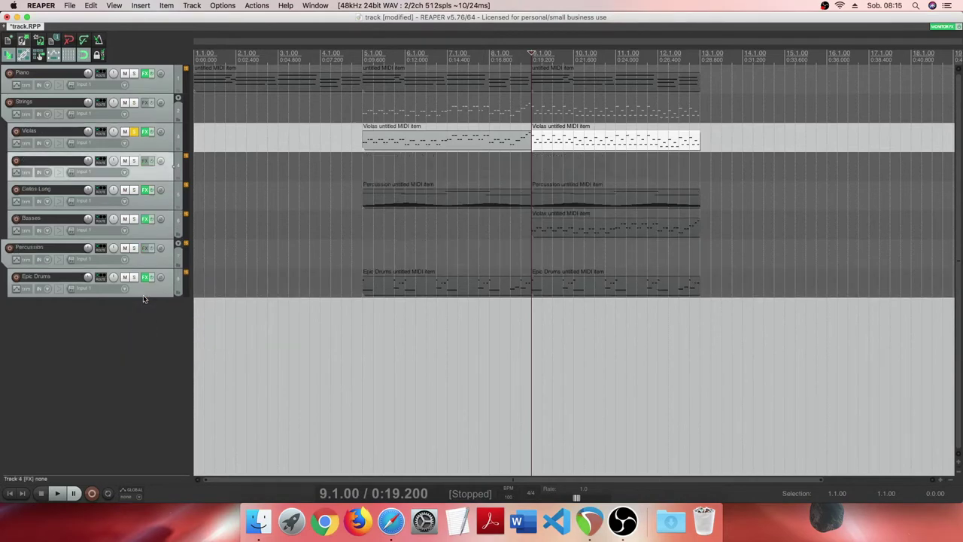
pyautogui.doubleClick(43, 158)
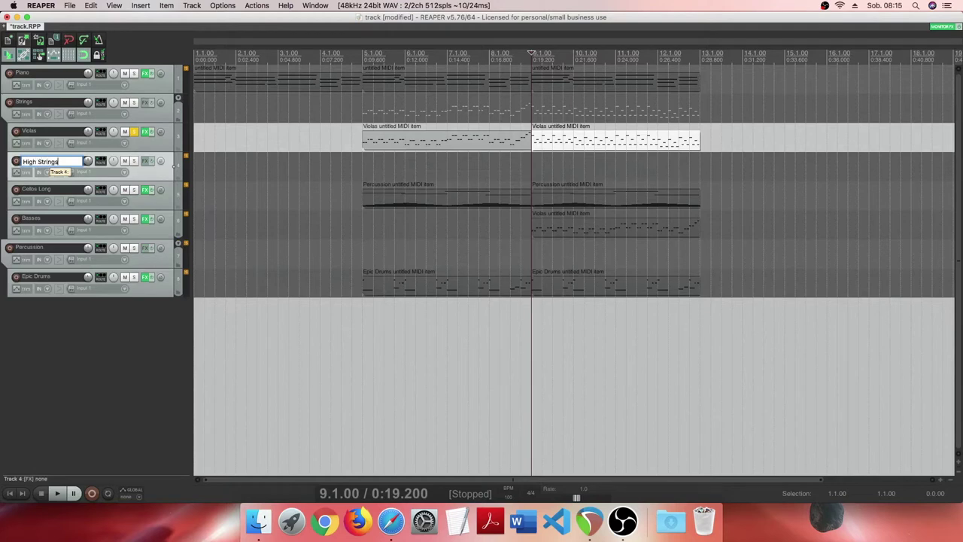
pyautogui.write('High Strings')
pyautogui.press('Return')
pyautogui.moveTo(156, 160); pyautogui.dragTo(152, 128)
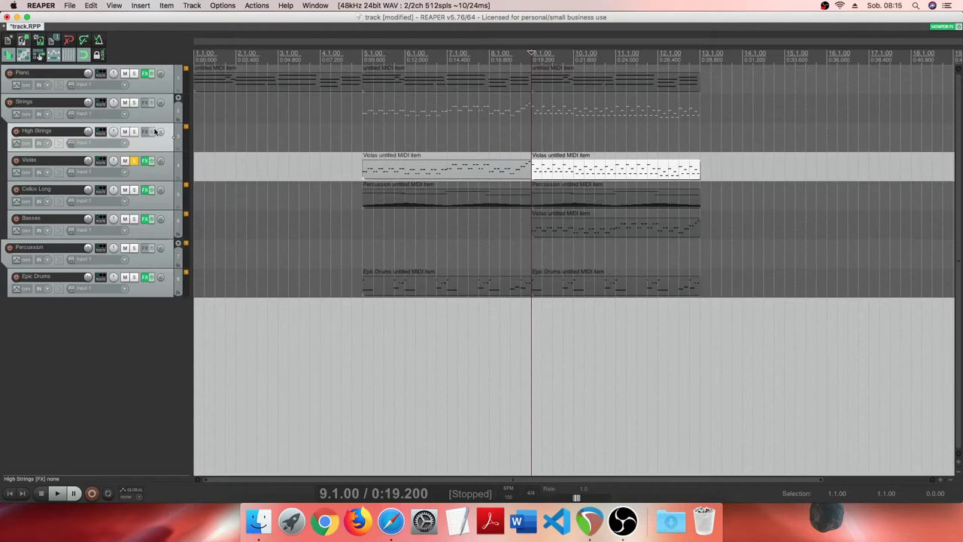
# Step: Add Kontakt 5 (8 out) to the High Strings track and load 1st Violins.nki from the Cinematic Strings library
pyautogui.click(147, 133)
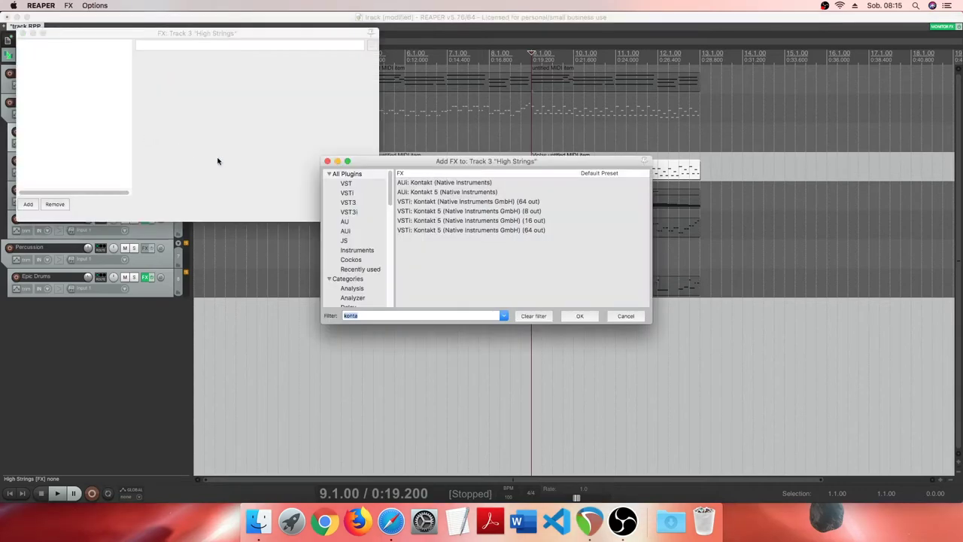
pyautogui.click(445, 211)
pyautogui.doubleClick(445, 210)
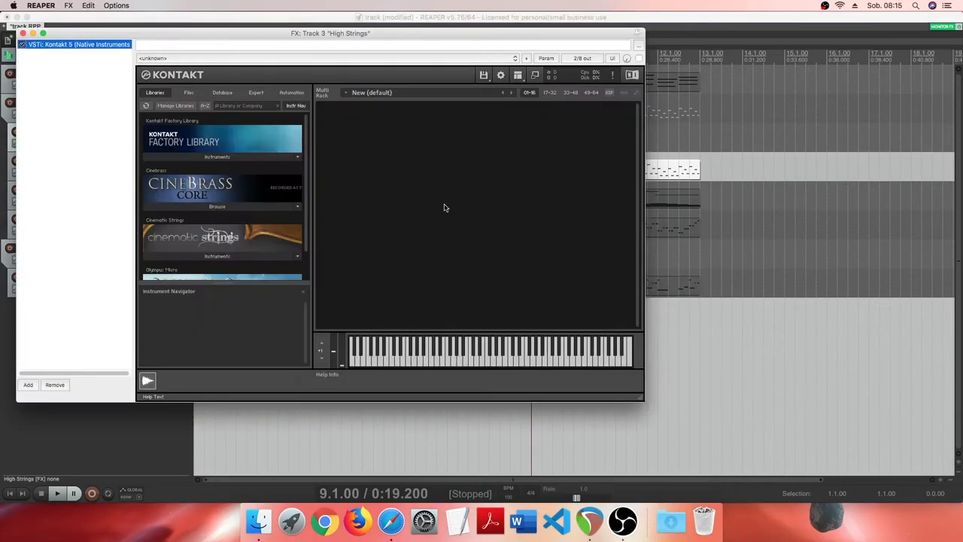
pyautogui.click(218, 256)
pyautogui.scroll(-2, 219, 253)
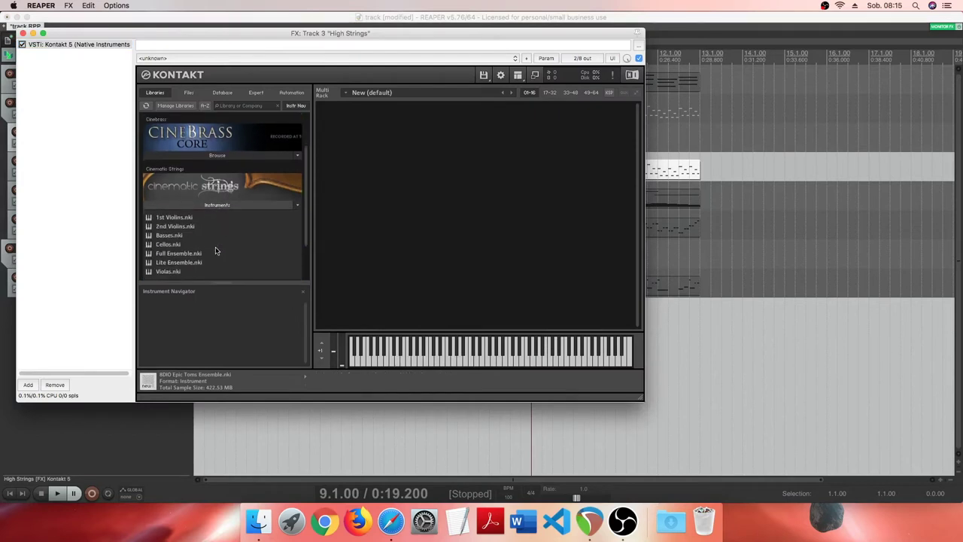
pyautogui.click(169, 218)
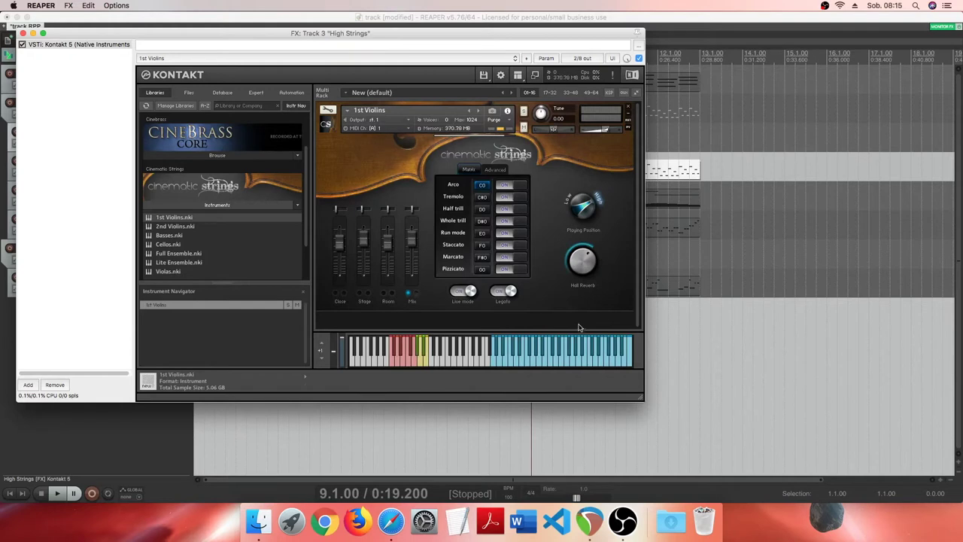
# Step: Turn the 1st Violins' Hall Reverb fully down, purge all its samples and close the FX window
pyautogui.click(523, 127)
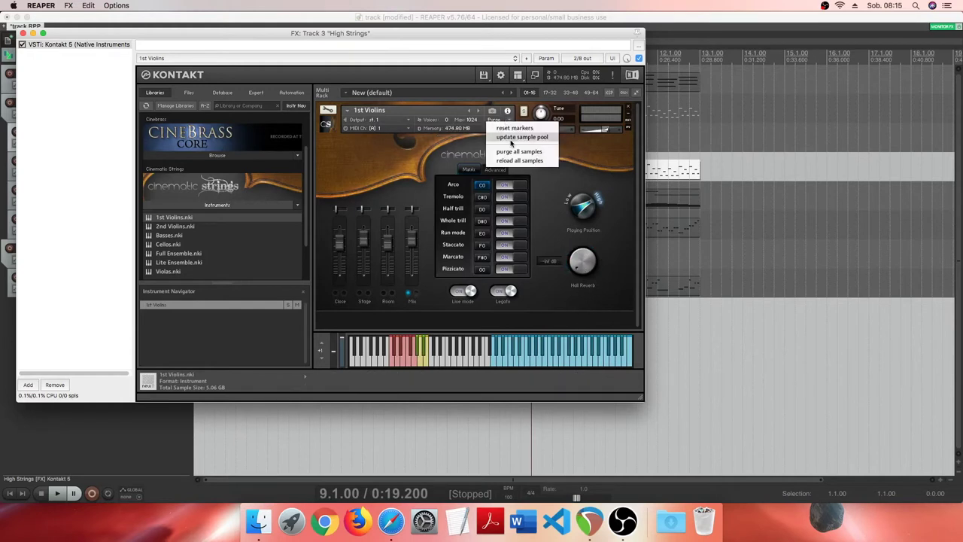
pyautogui.click(519, 150)
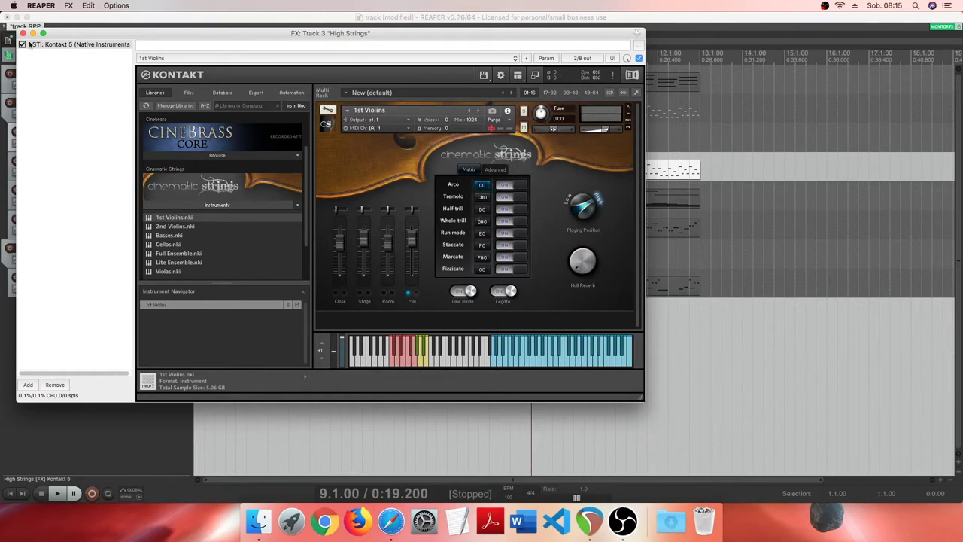
pyautogui.click(23, 34)
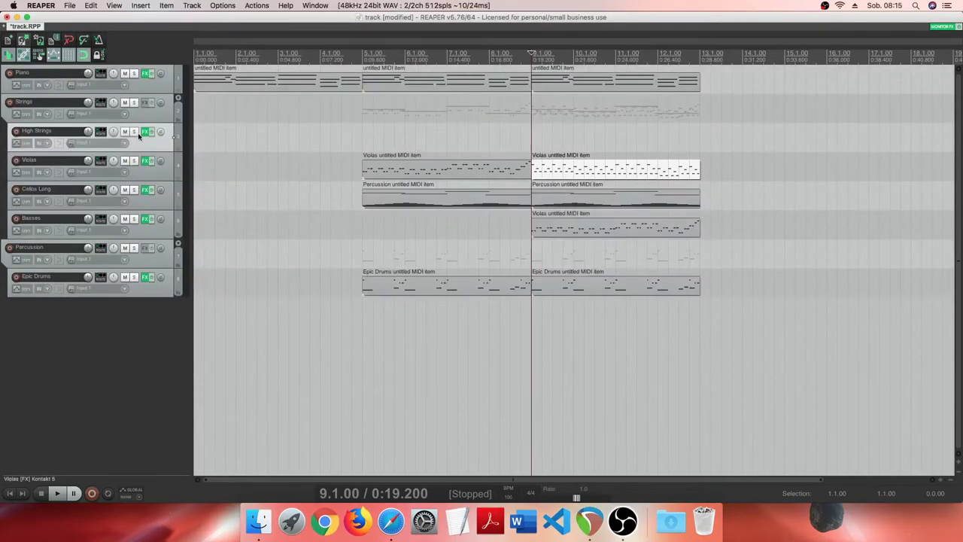
# Step: Solo High Strings and insert a new MIDI item on it from 9.1.00 to 13.1.00, opened in the MIDI editor
pyautogui.click(136, 134)
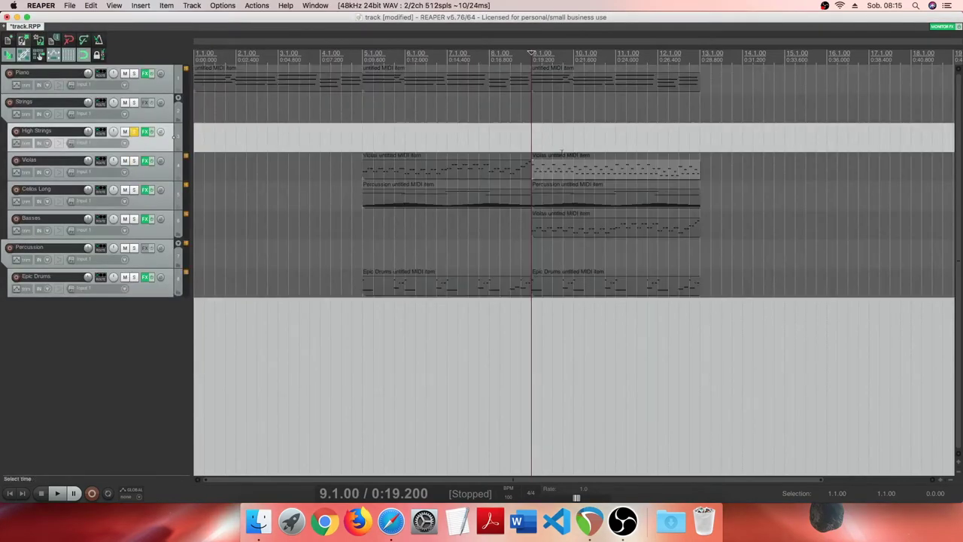
pyautogui.moveTo(527, 138); pyautogui.dragTo(700, 140)
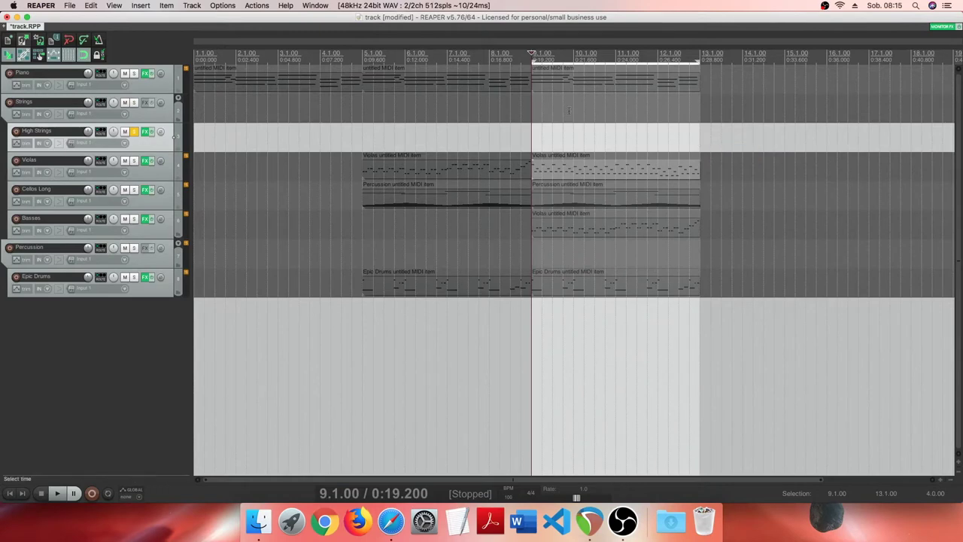
pyautogui.click(141, 5)
pyautogui.click(154, 36)
pyautogui.click(539, 137)
pyautogui.doubleClick(539, 137)
pyautogui.scroll(6, 286, 196)
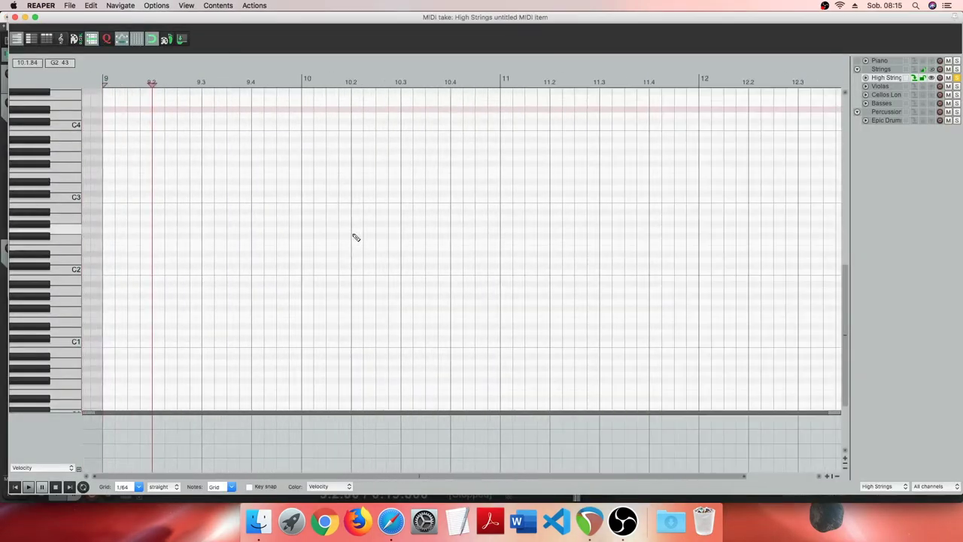
pyautogui.scroll(-5, 693, 291)
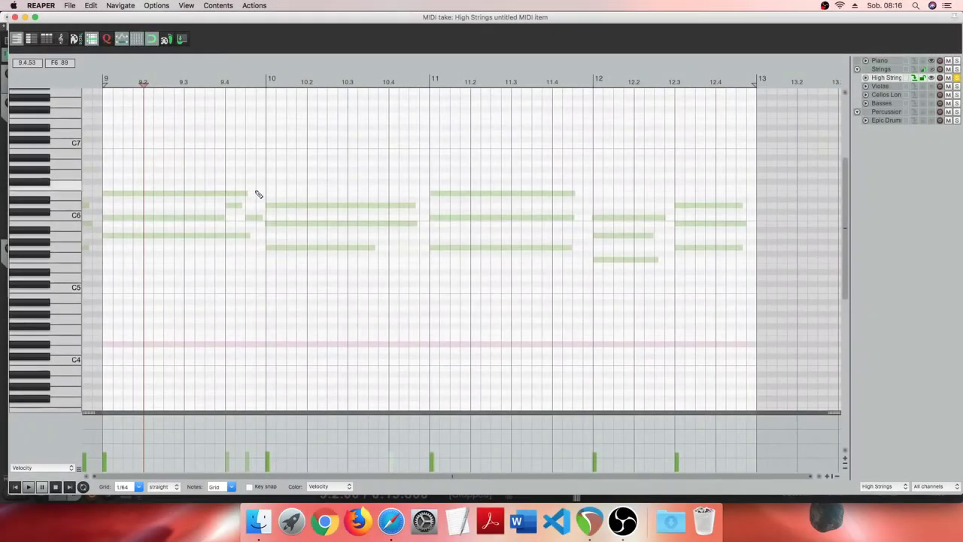
# Step: Draw sustained notes E6, D6 and E6 filling bars 9, 10 and 11, plus half-bar C6 and D6 notes in bar 12
pyautogui.moveTo(258, 194); pyautogui.dragTo(102, 196)
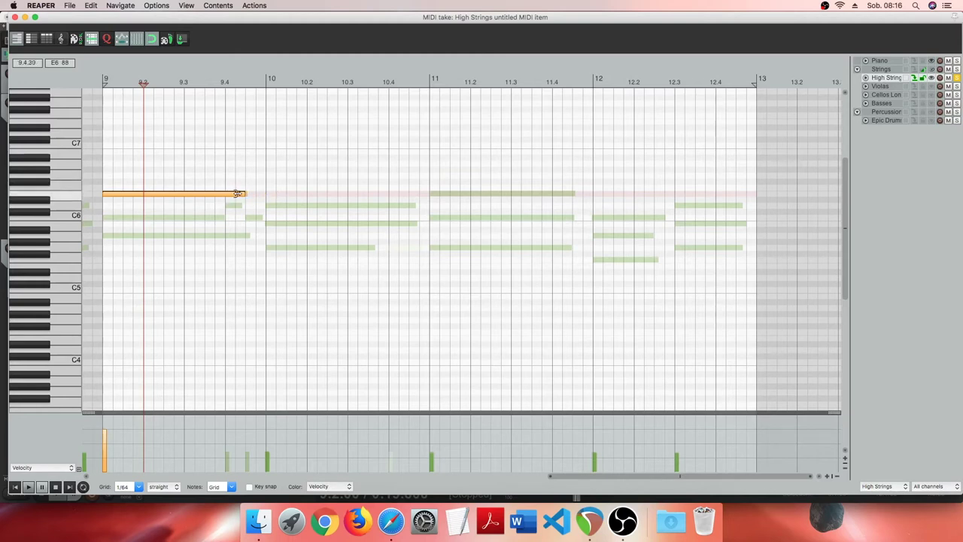
pyautogui.moveTo(266, 207); pyautogui.dragTo(431, 210)
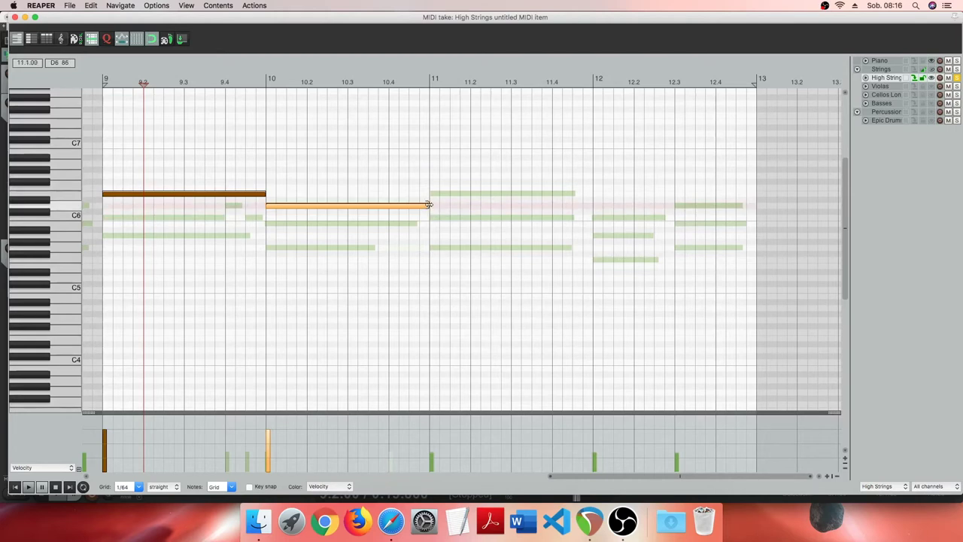
pyautogui.moveTo(431, 194); pyautogui.dragTo(594, 197)
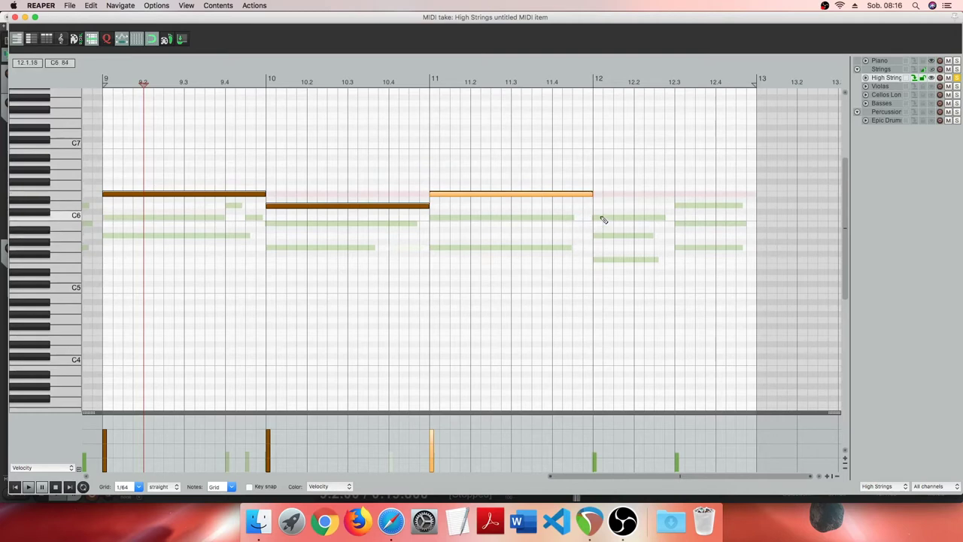
pyautogui.moveTo(594, 217); pyautogui.dragTo(754, 208)
pyautogui.press('Left')
pyautogui.press('Left')
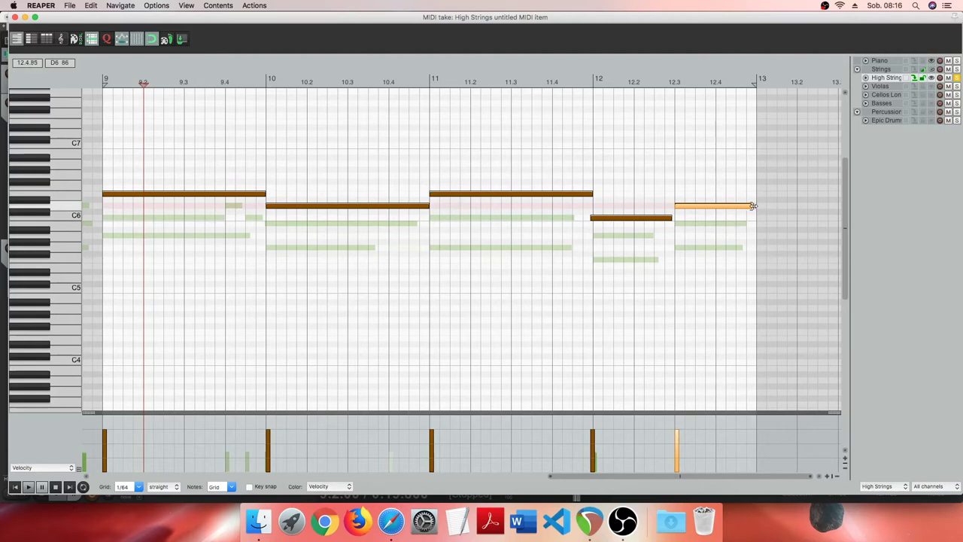
# Step: Extend the starts of the four notes after the first slightly earlier so each overlaps the end of the previous note
pyautogui.moveTo(684, 204); pyautogui.dragTo(663, 206)
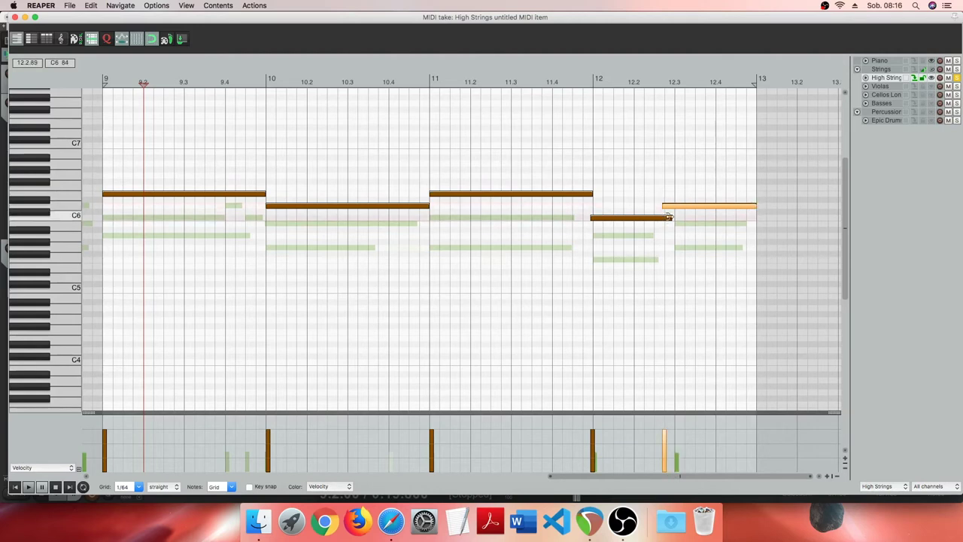
pyautogui.click(671, 219)
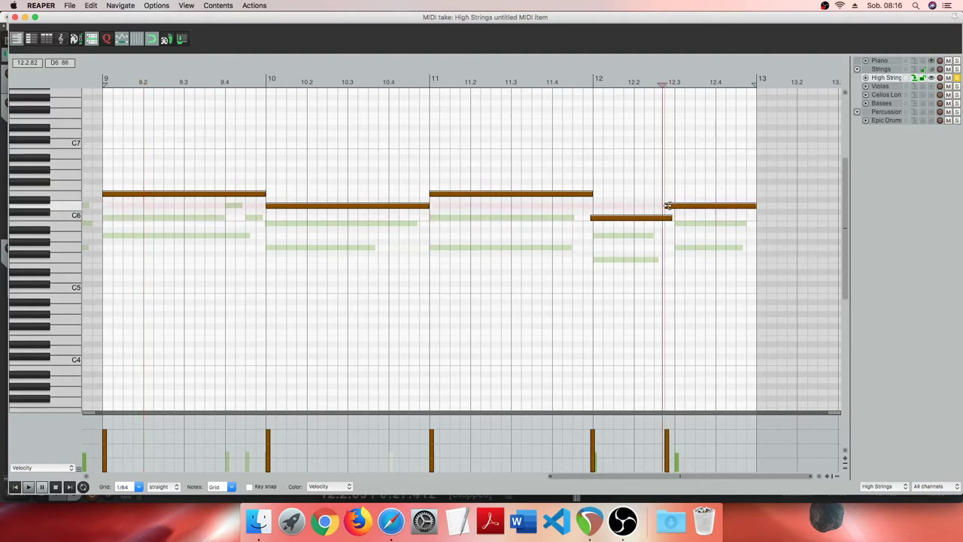
pyautogui.moveTo(594, 218); pyautogui.dragTo(584, 218)
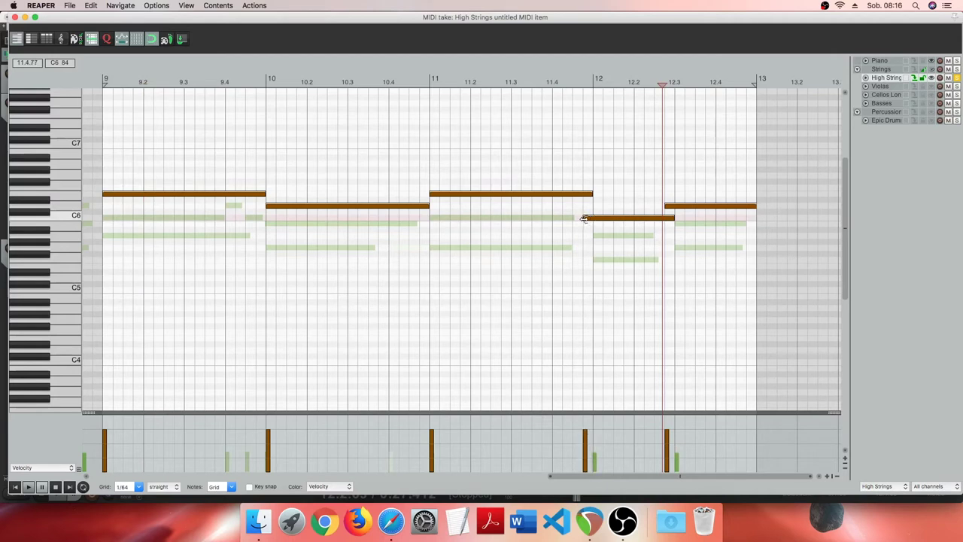
pyautogui.moveTo(429, 194); pyautogui.dragTo(420, 194)
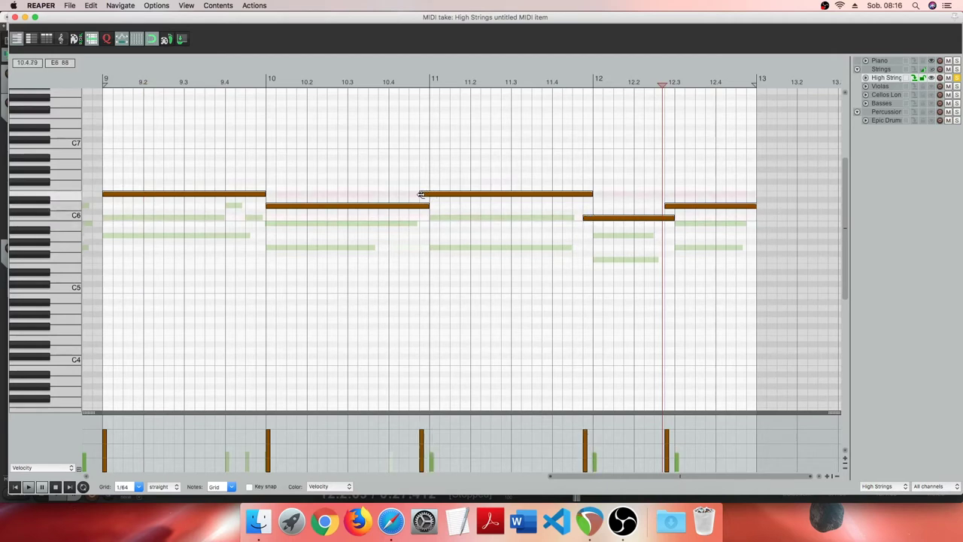
pyautogui.moveTo(267, 205); pyautogui.dragTo(257, 206)
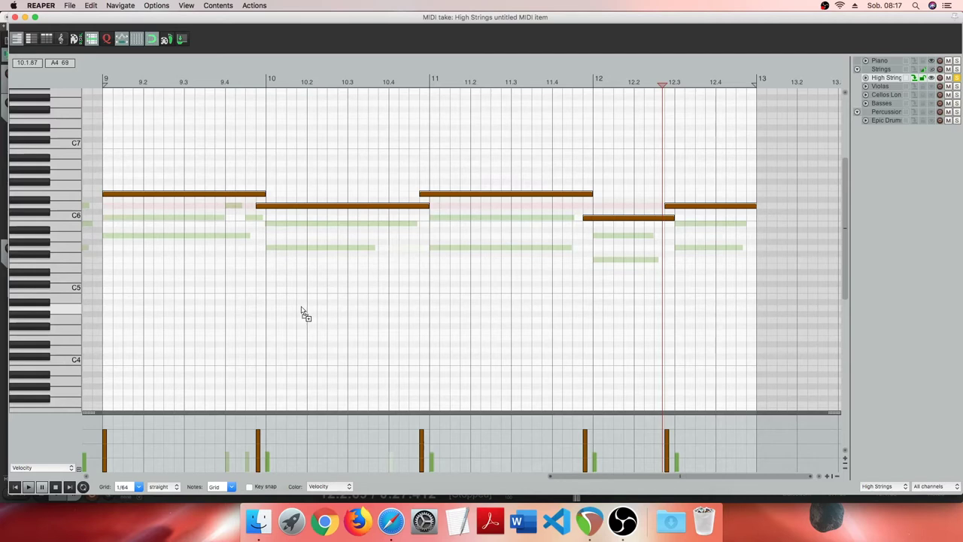
# Step: Lower the velocity of all High Strings notes together and play the part back from bar 9
pyautogui.press('super+a')
pyautogui.moveTo(259, 437); pyautogui.dragTo(285, 436)
pyautogui.click(13, 487)
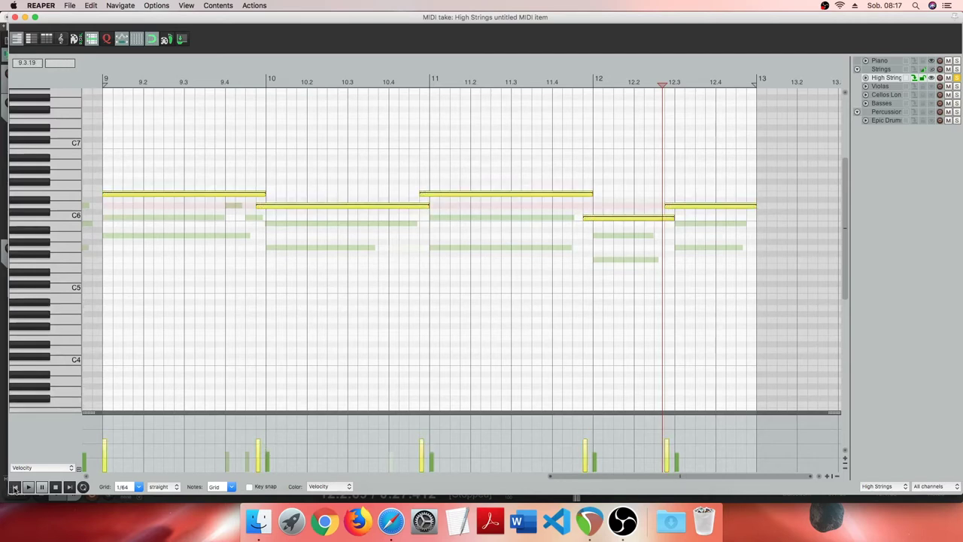
pyautogui.press('space')
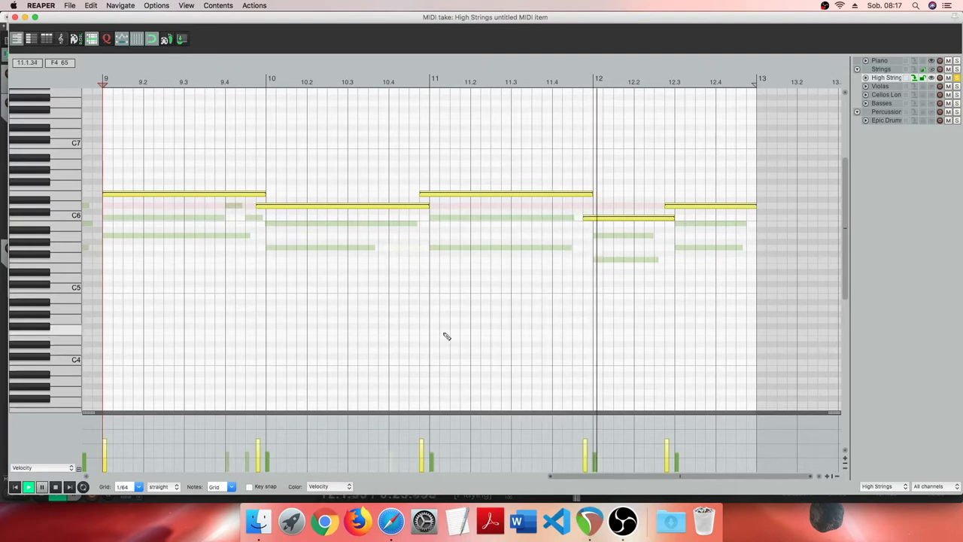
pyautogui.press('space')
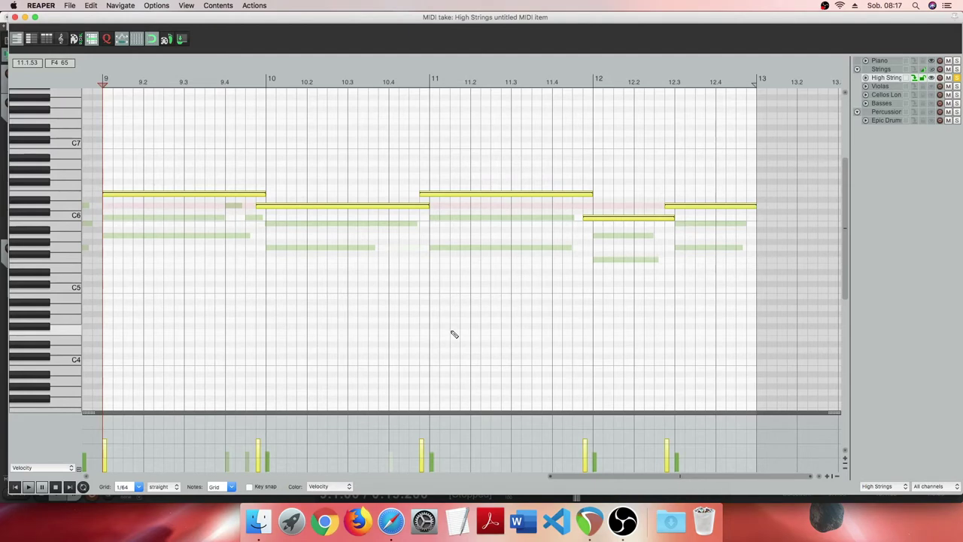
# Step: Show the 01 Mod Wheel MSB lane and draw a swell over bar 9 that peaks near beat 3 and falls back
pyautogui.click(47, 468)
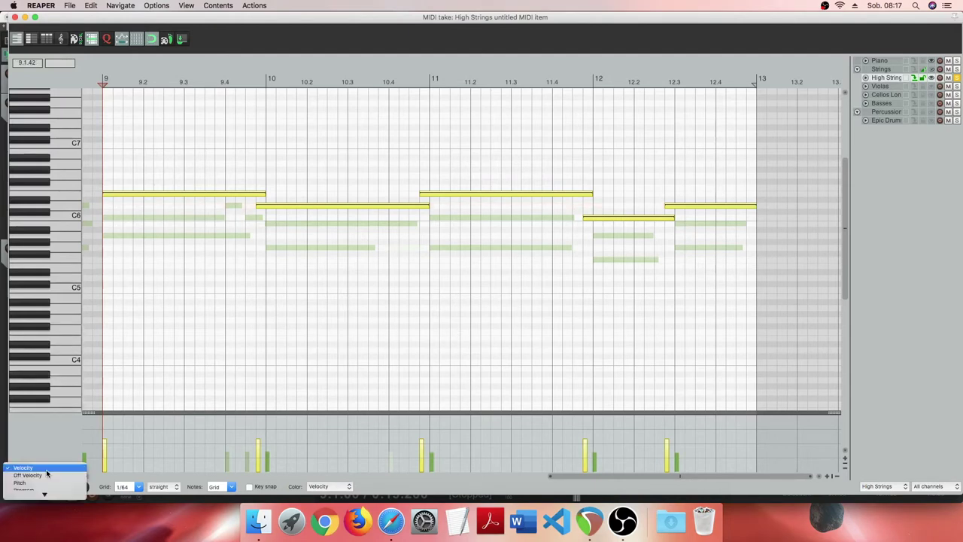
pyautogui.scroll(-3, 57, 466)
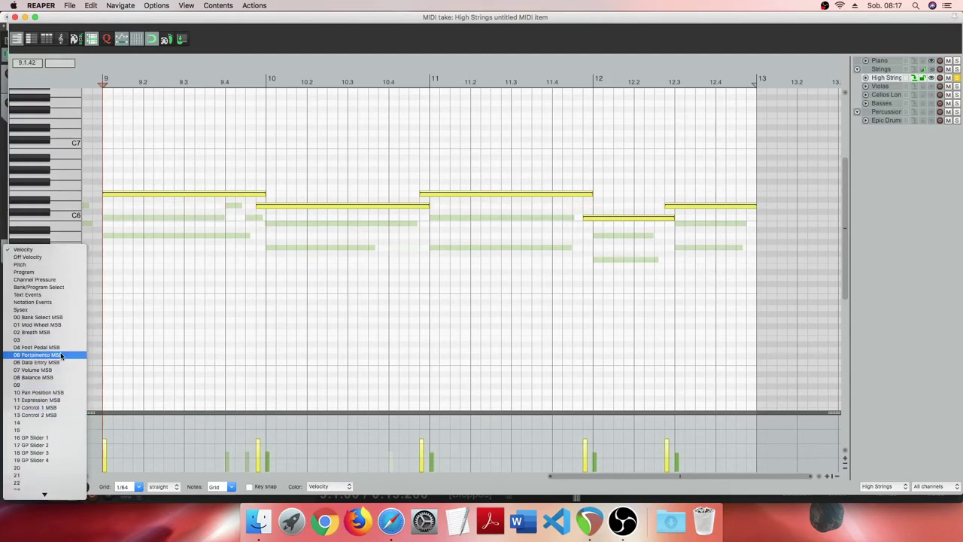
pyautogui.click(56, 328)
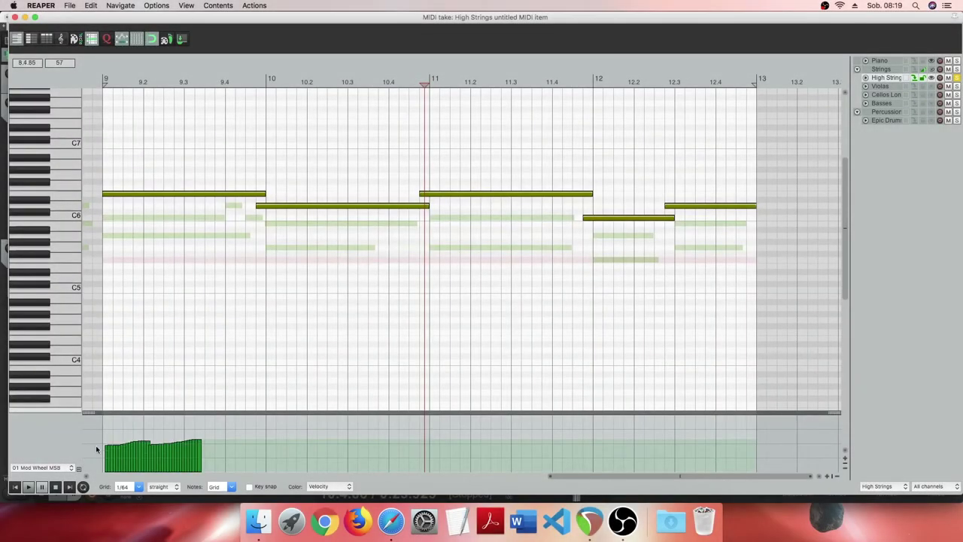
pyautogui.moveTo(97, 449)
pyautogui.mouseDown()
pyautogui.moveTo(182, 421)
pyautogui.moveTo(94, 453)
pyautogui.mouseUp()
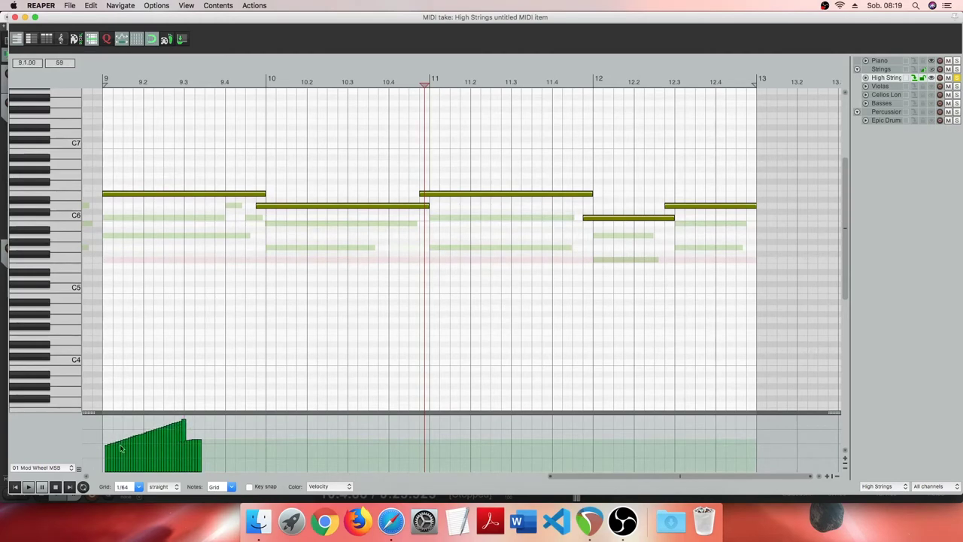
pyautogui.click(123, 366)
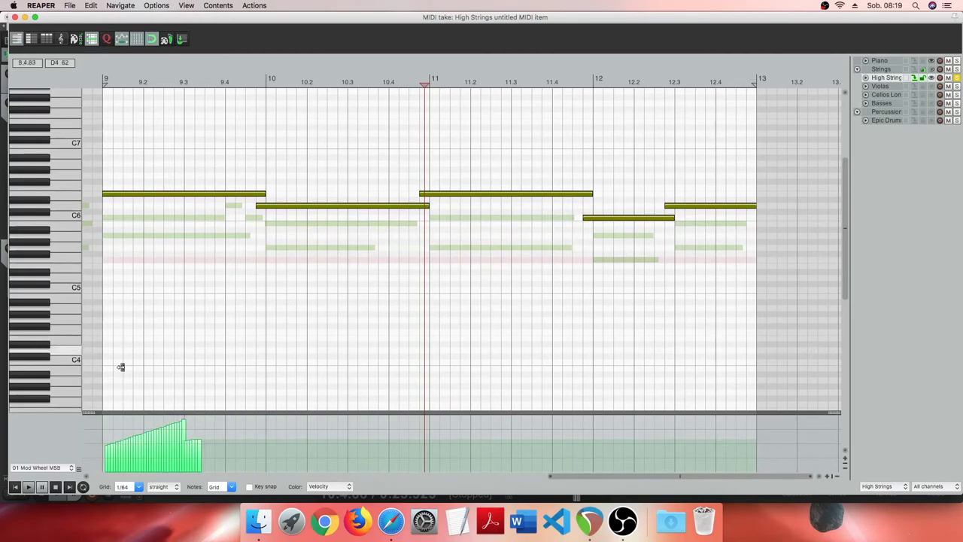
pyautogui.moveTo(182, 422)
pyautogui.mouseDown()
pyautogui.moveTo(232, 439)
pyautogui.moveTo(188, 433)
pyautogui.moveTo(180, 423)
pyautogui.moveTo(263, 451)
pyautogui.mouseUp()
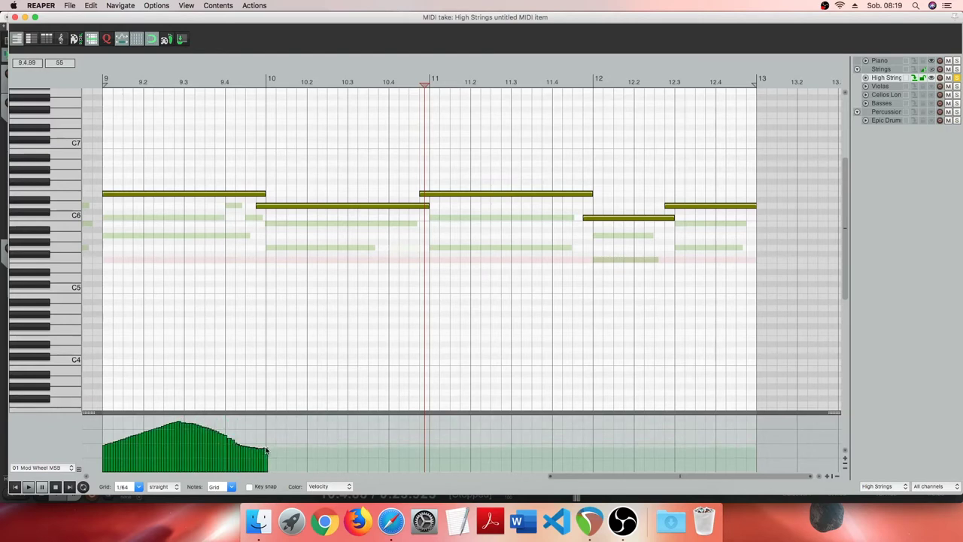
# Step: Smooth the bar 9 swell and draw matching mod wheel swells over bars 10, 11 and 12, each peaking near mid-bar
pyautogui.moveTo(180, 428)
pyautogui.mouseDown()
pyautogui.moveTo(268, 452)
pyautogui.moveTo(261, 445)
pyautogui.moveTo(423, 448)
pyautogui.mouseUp()
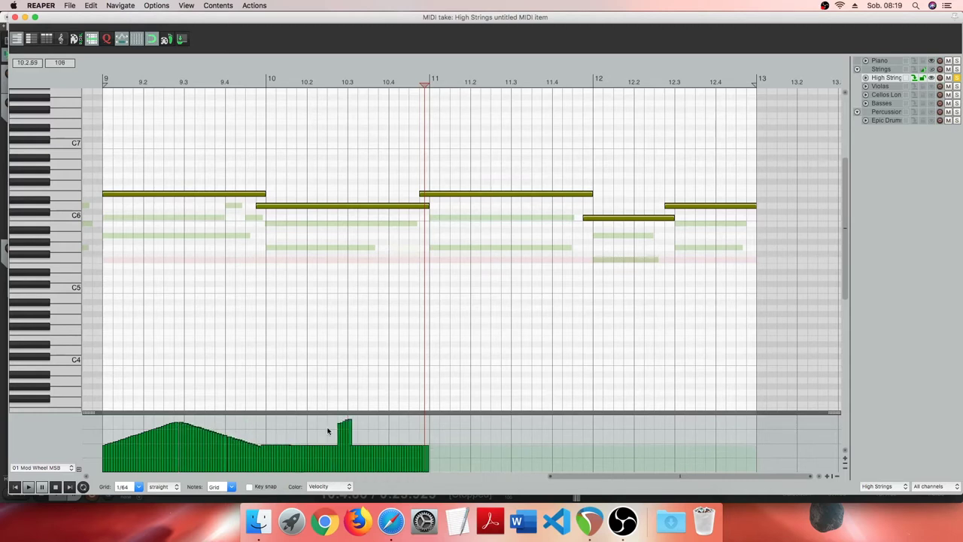
pyautogui.moveTo(264, 451); pyautogui.dragTo(263, 447)
pyautogui.moveTo(349, 423)
pyautogui.mouseDown()
pyautogui.moveTo(426, 445)
pyautogui.moveTo(756, 437)
pyautogui.mouseUp()
pyautogui.moveTo(517, 418); pyautogui.dragTo(426, 438)
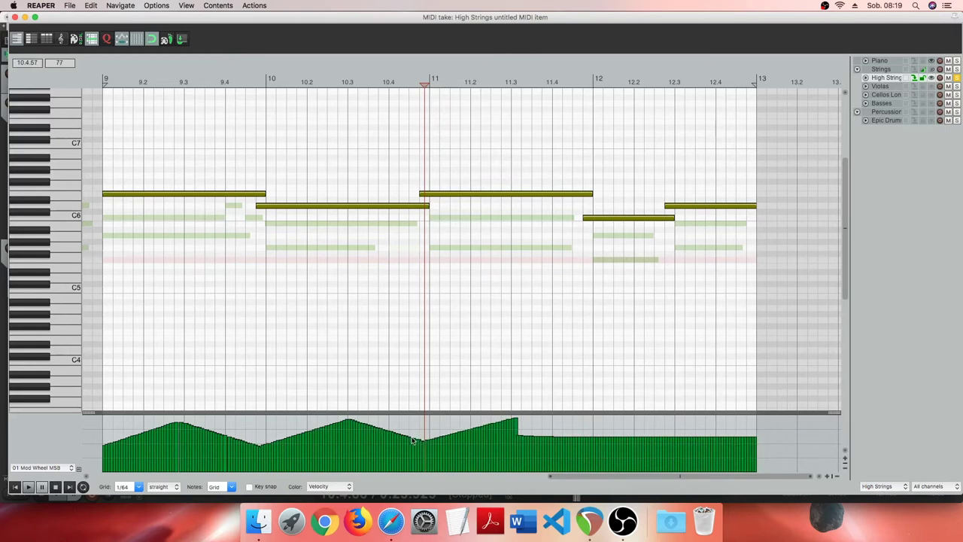
pyautogui.moveTo(514, 420); pyautogui.dragTo(592, 437)
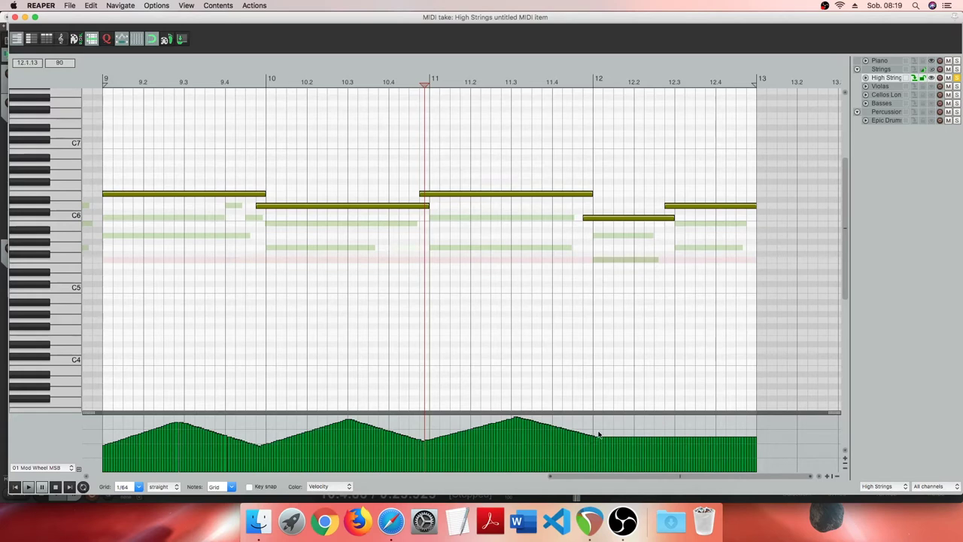
pyautogui.moveTo(591, 437)
pyautogui.mouseDown()
pyautogui.moveTo(665, 418)
pyautogui.moveTo(754, 440)
pyautogui.mouseUp()
# Step: Play the High Strings part from bar 9, close the MIDI editor and listen to the arrangement with every track unsoloed
pyautogui.click(15, 487)
pyautogui.click(29, 487)
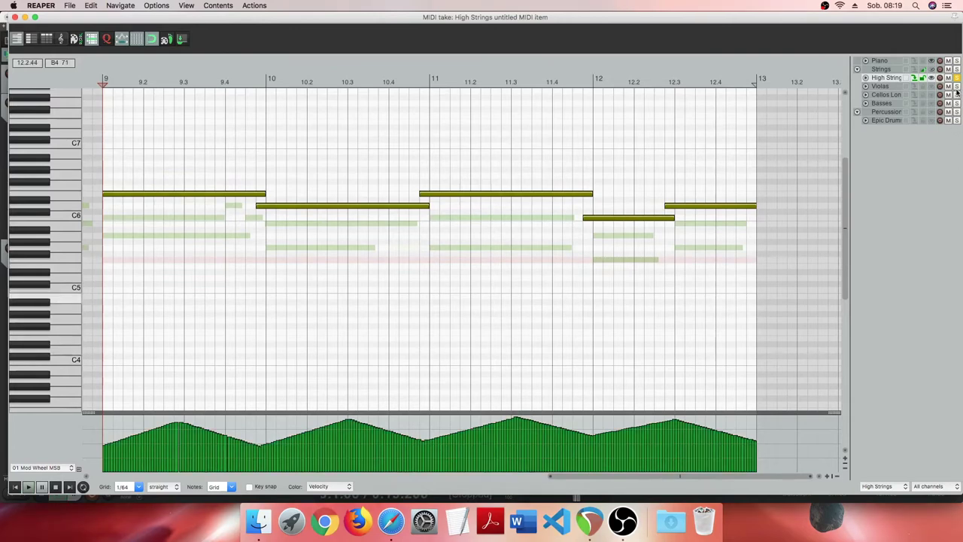
pyautogui.click(15, 17)
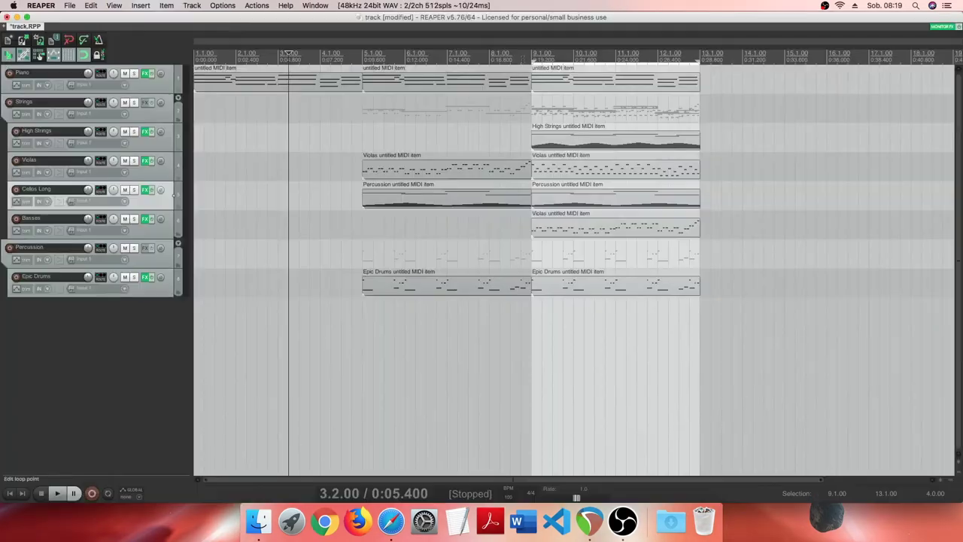
pyautogui.press('space')
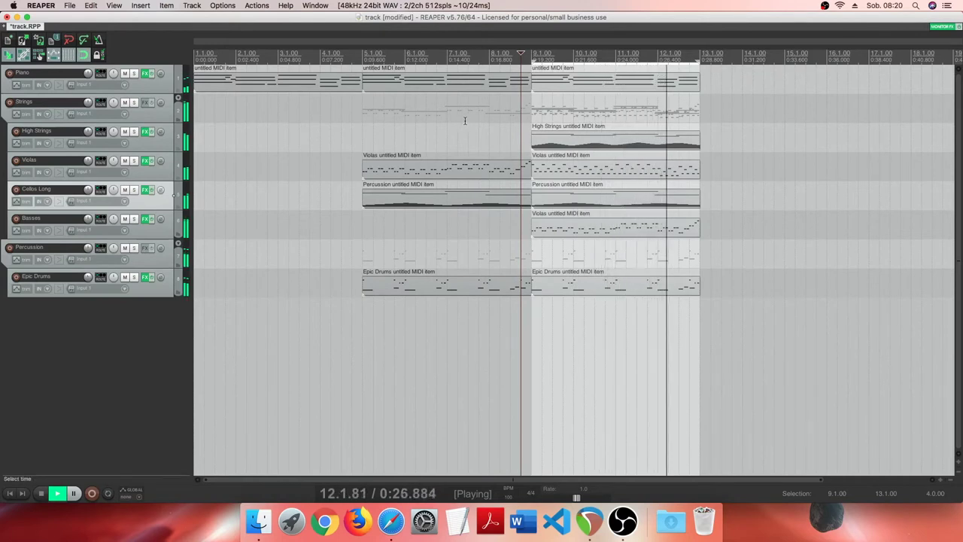
# Step: Lower the whole mod wheel curve of the High Strings item slightly, play it back from bar 9 and close the MIDI editor
pyautogui.press('space')
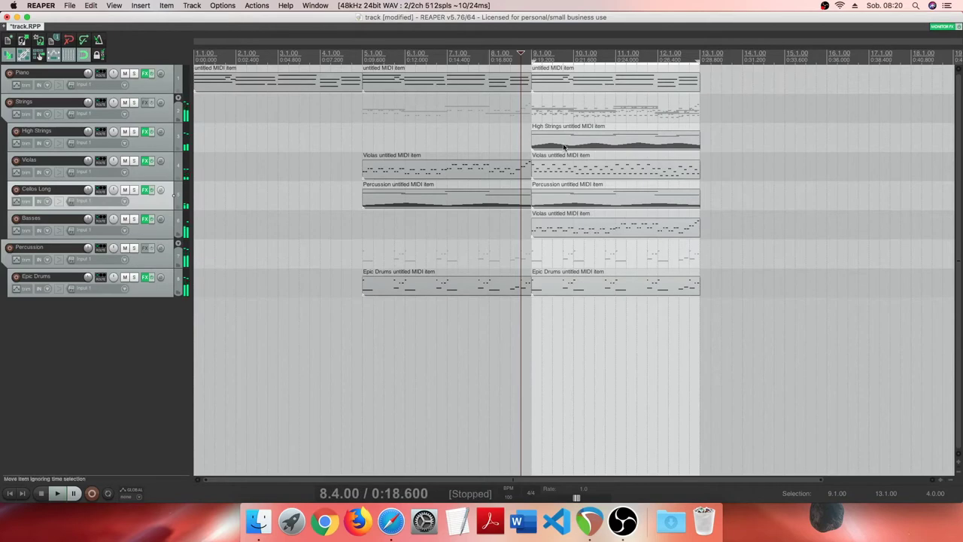
pyautogui.doubleClick(564, 147)
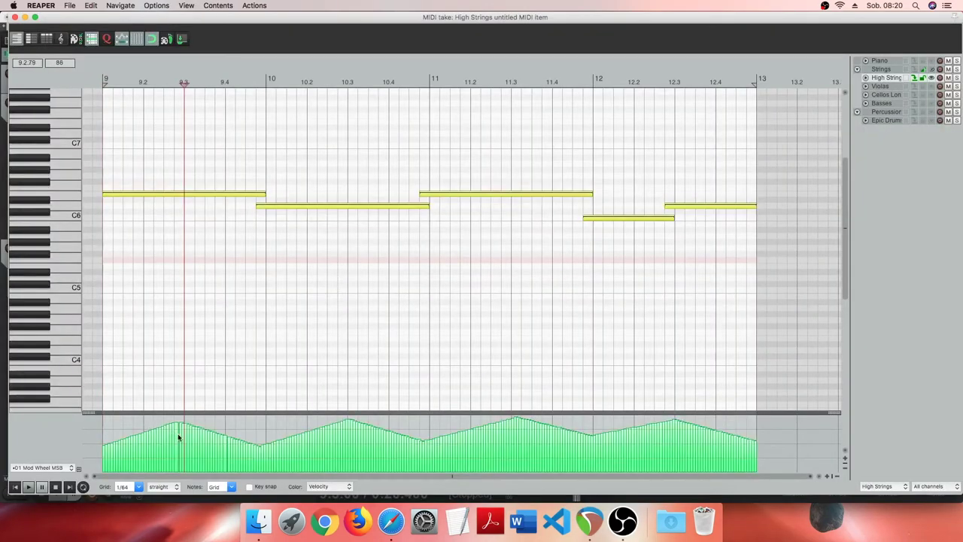
pyautogui.moveTo(184, 439); pyautogui.dragTo(185, 449)
pyautogui.click(14, 487)
pyautogui.click(28, 487)
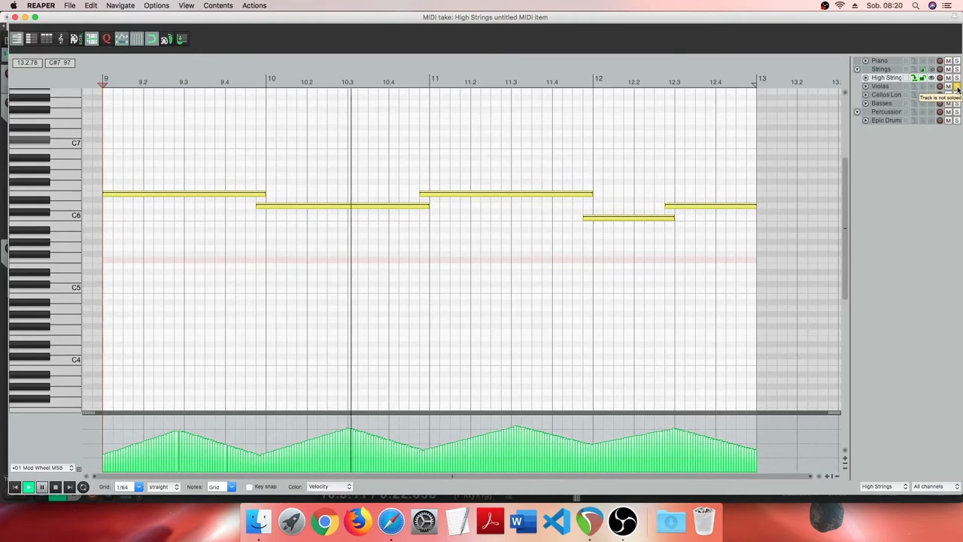
pyautogui.press('space')
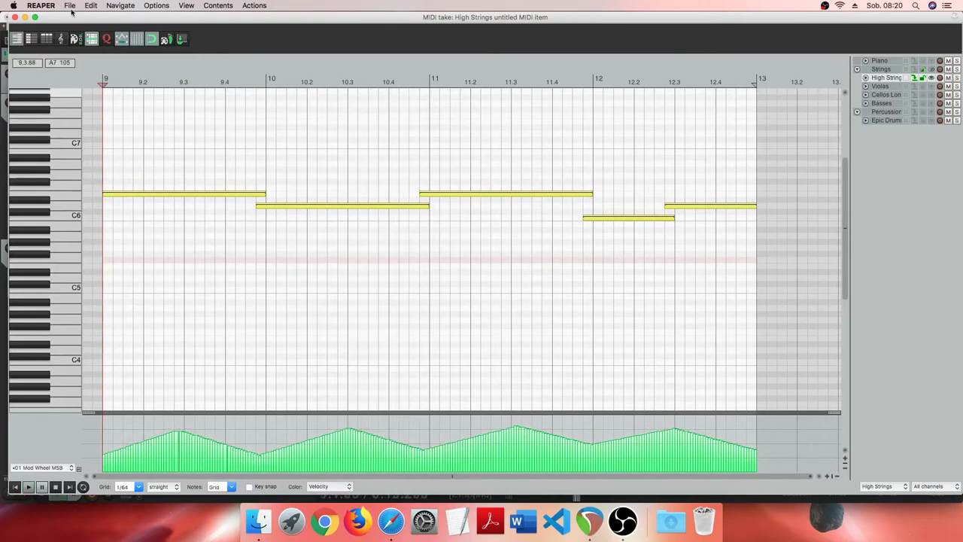
pyautogui.click(14, 17)
# Step: Turn the Basses track volume down slightly and check the note velocities of the Violas item that starts at bar 9
pyautogui.moveTo(88, 220); pyautogui.dragTo(85, 224)
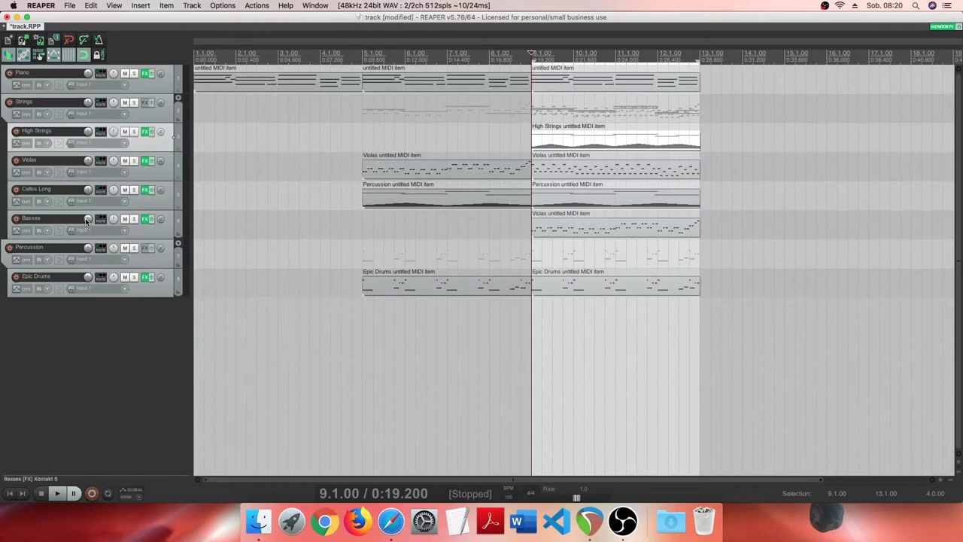
pyautogui.click(548, 171)
pyautogui.doubleClick(549, 174)
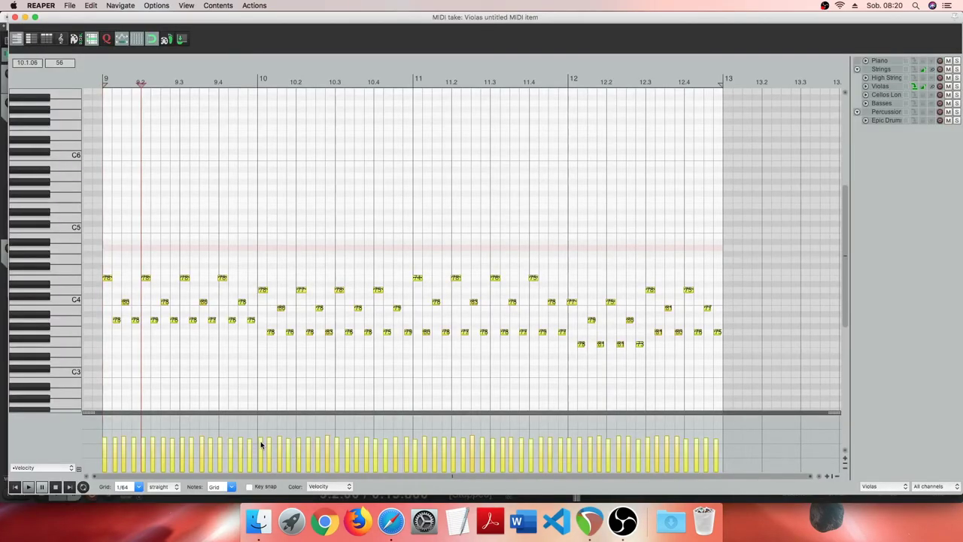
pyautogui.click(14, 17)
pyautogui.press('space')
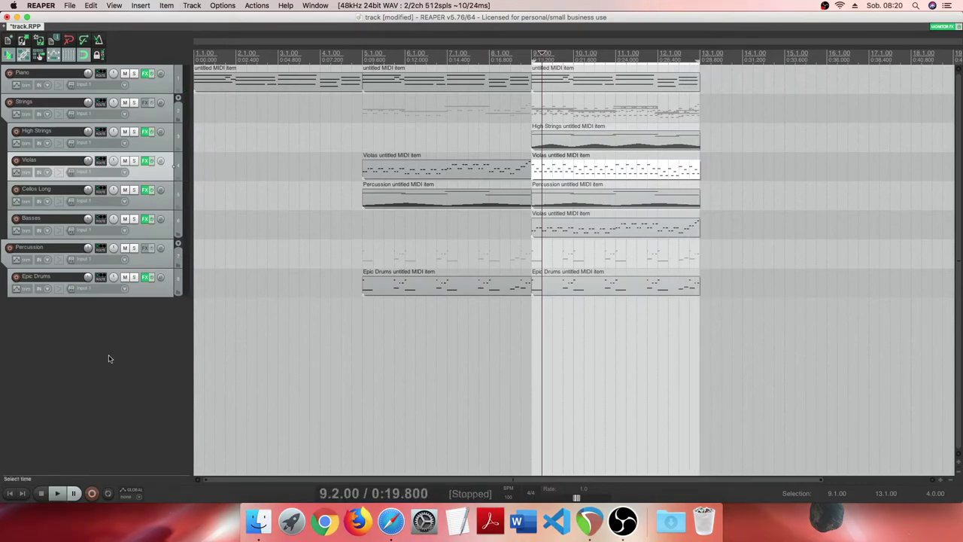
# Step: Insert a new track between Basses and Percussion, outside the Strings folder, and name it BRASS
pyautogui.rightClick(83, 319)
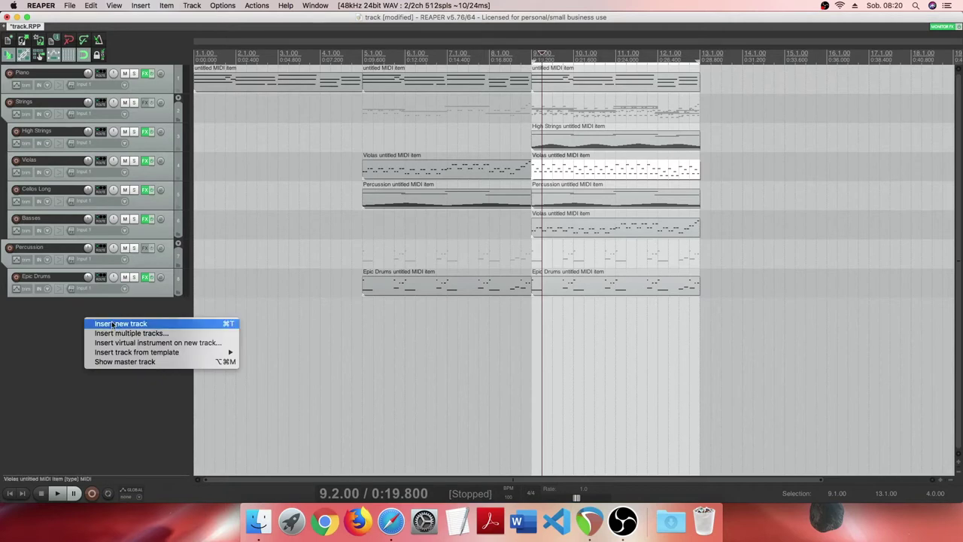
pyautogui.click(90, 324)
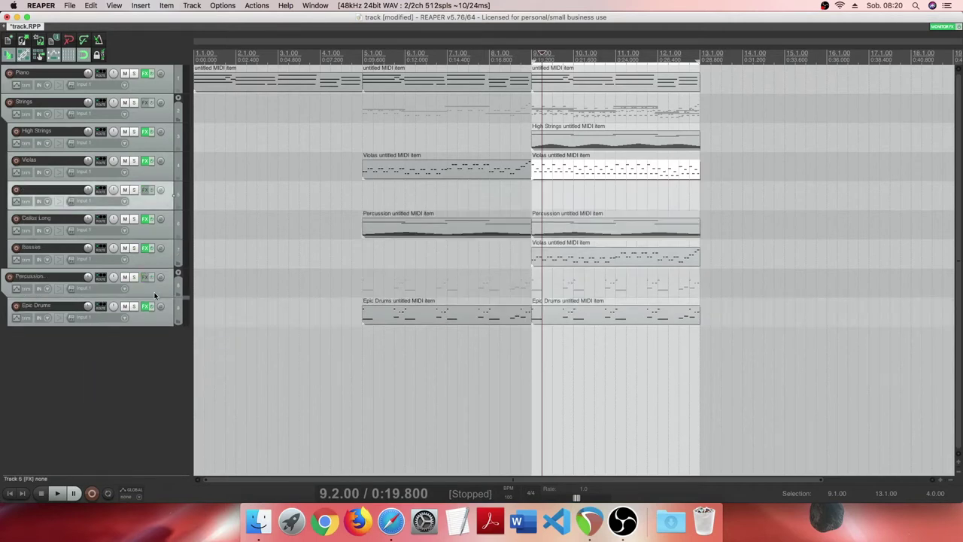
pyautogui.moveTo(139, 279); pyautogui.dragTo(139, 277)
pyautogui.doubleClick(45, 249)
pyautogui.write('BRAS')
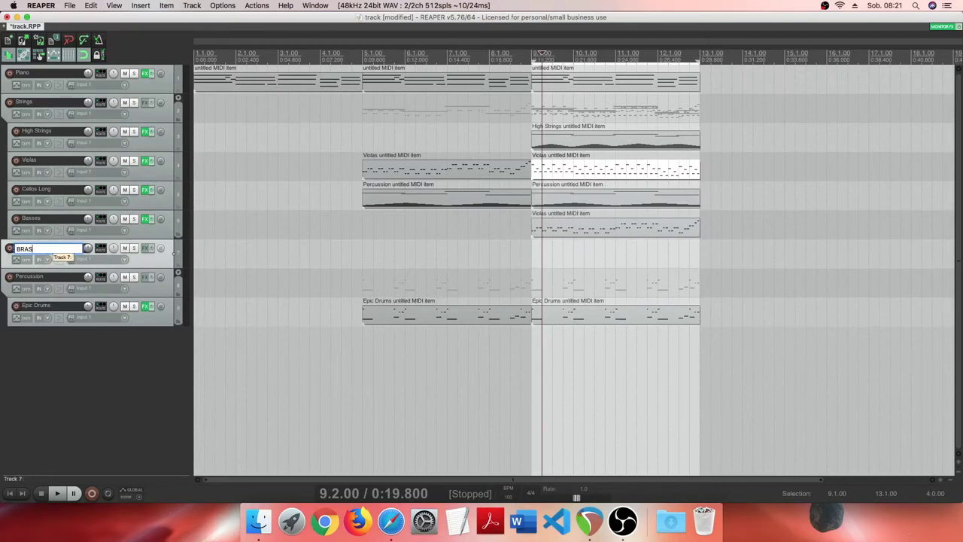
pyautogui.write('S')
pyautogui.press('Return')
# Step: Insert another track below BRASS, name it TROMBONES and nest it inside the BRASS folder
pyautogui.rightClick(91, 358)
pyautogui.click(104, 364)
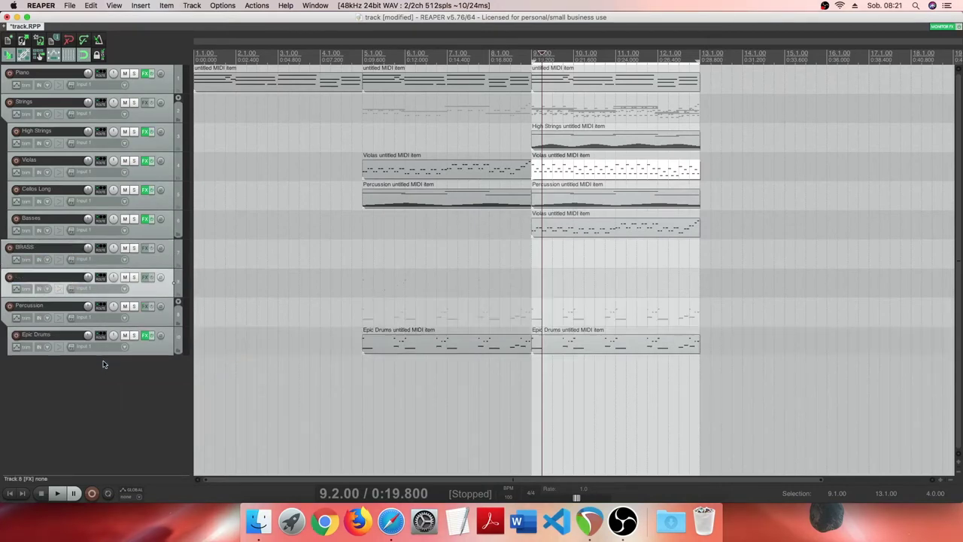
pyautogui.doubleClick(55, 279)
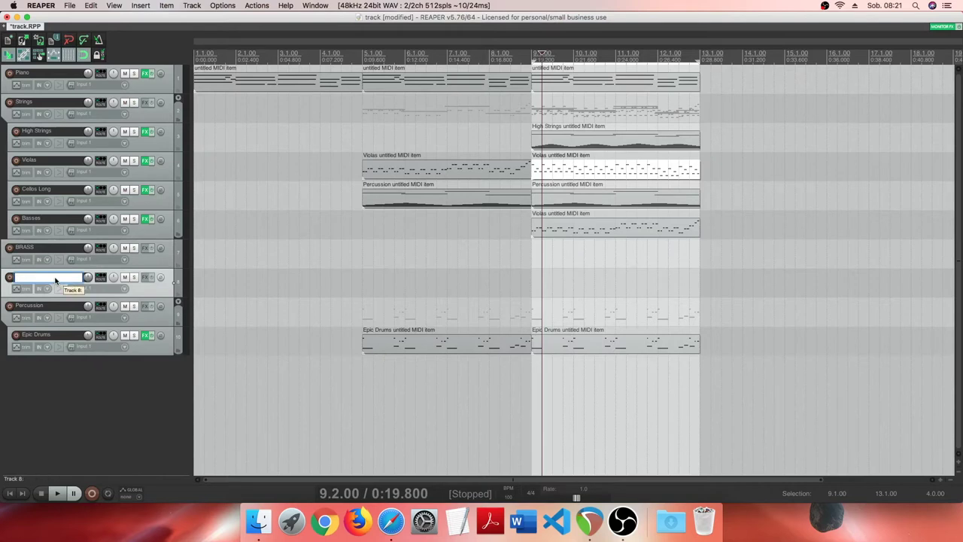
pyautogui.write('TROMBONES')
pyautogui.press('Return')
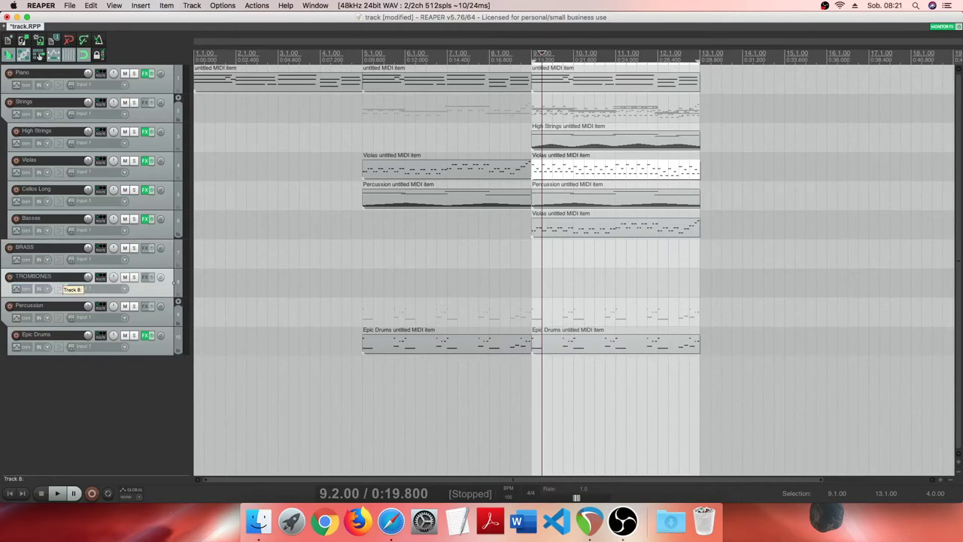
pyautogui.moveTo(137, 296); pyautogui.dragTo(157, 258)
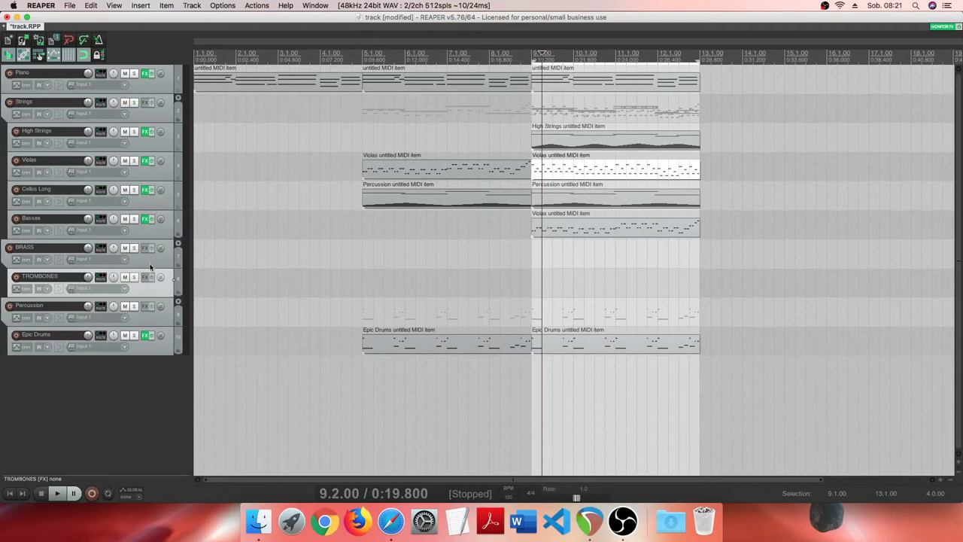
# Step: Insert a new MIDI item on the TROMBONES track spanning the time selection from bar 9 to bar 13
pyautogui.click(535, 284)
pyautogui.click(141, 6)
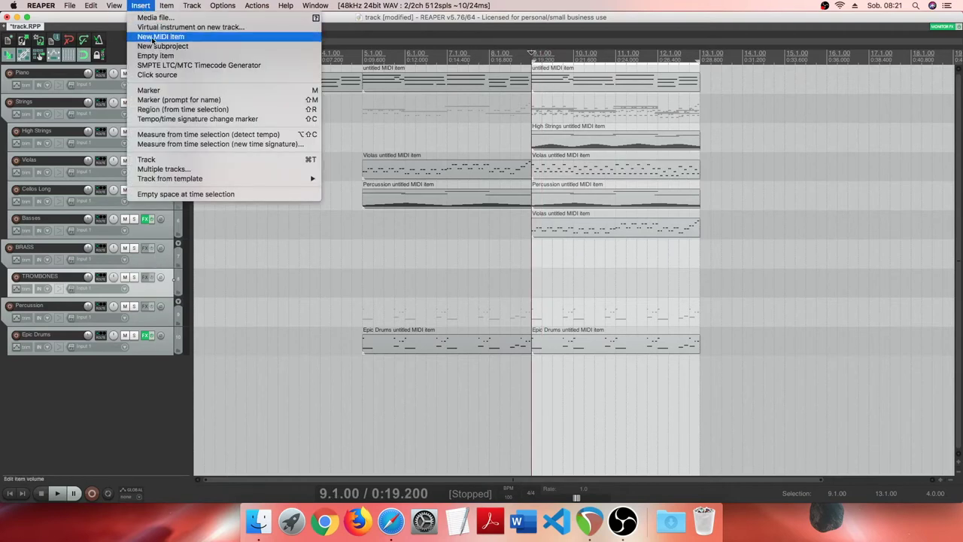
pyautogui.click(153, 36)
pyautogui.click(560, 286)
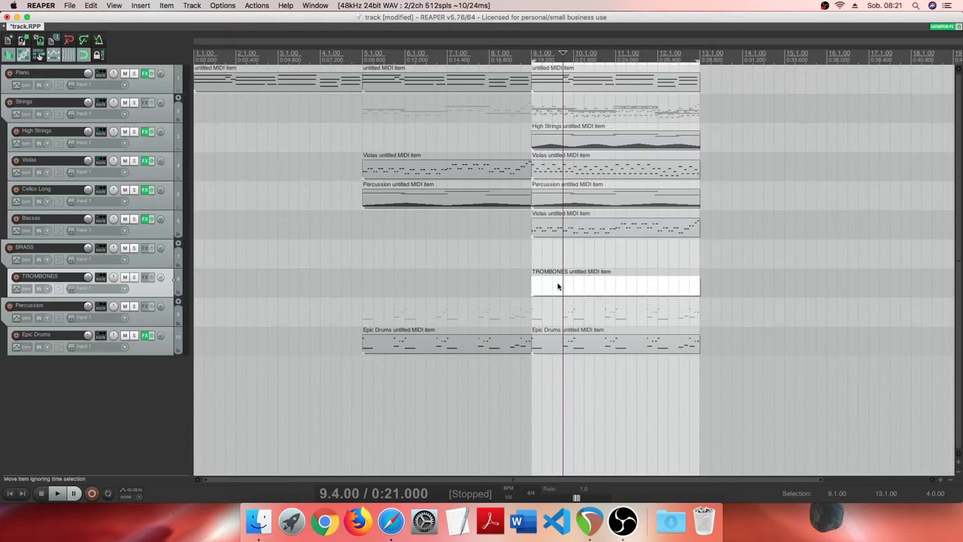
# Step: Add VSTi: Kontakt 5 (8 out) to the TROMBONES track and load CineBrass Core's 10 Trombone Ensemble True Legato (Brassy).nki
pyautogui.click(146, 277)
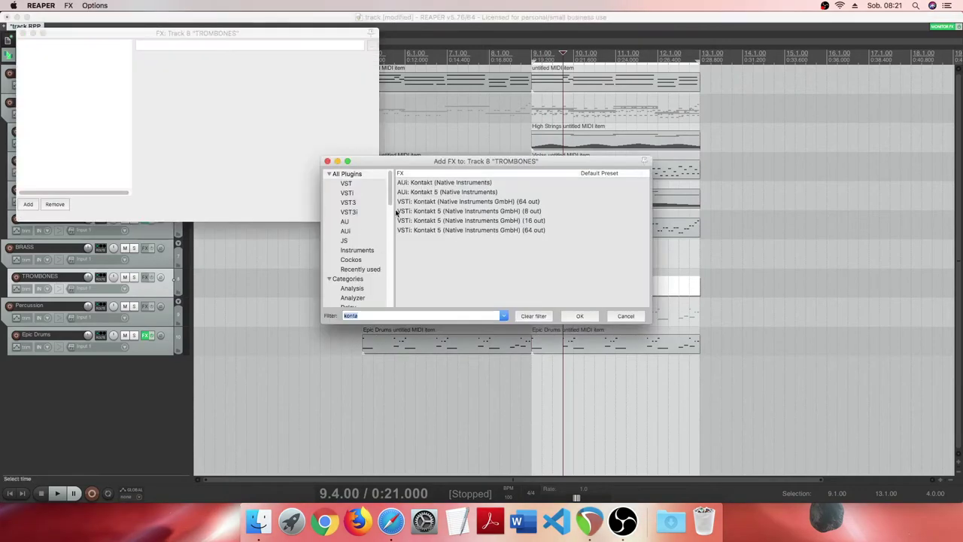
pyautogui.click(433, 212)
pyautogui.doubleClick(433, 211)
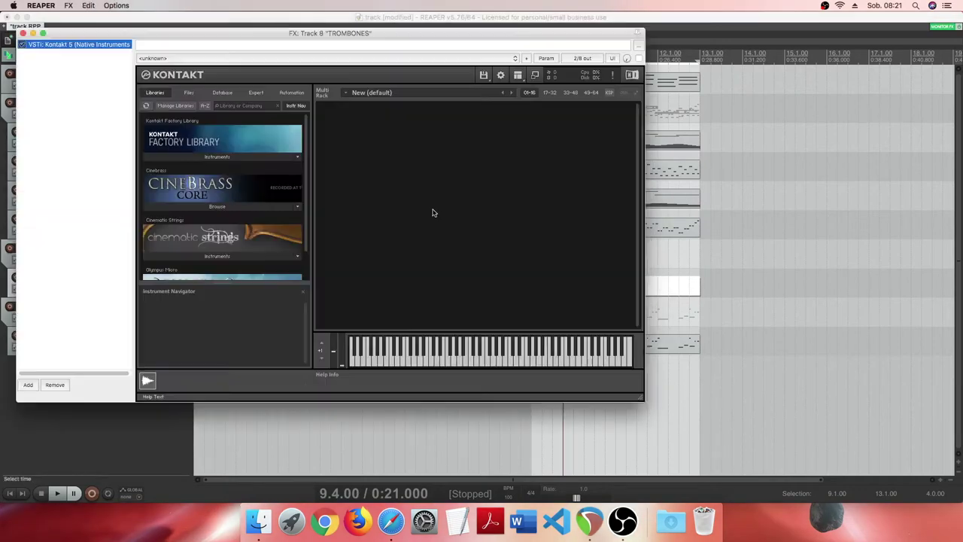
pyautogui.click(217, 207)
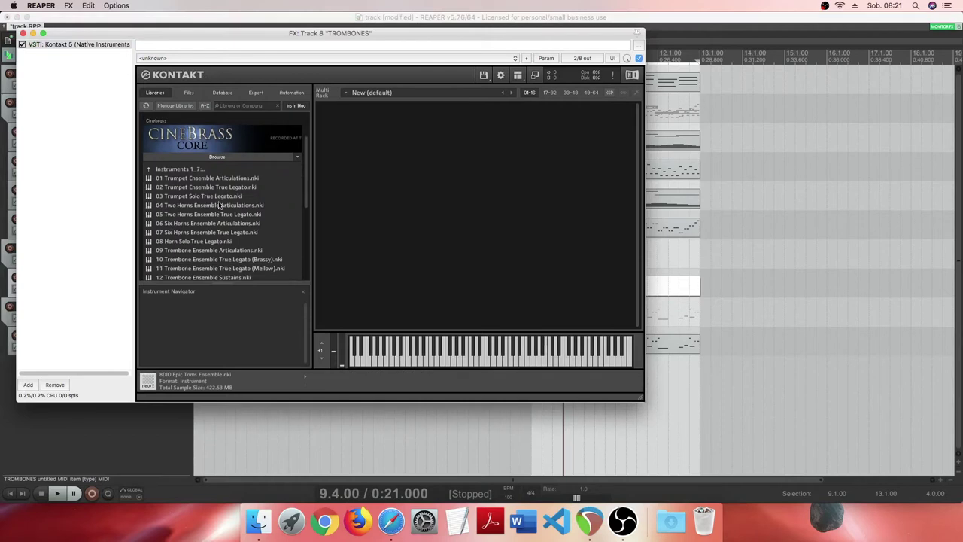
pyautogui.doubleClick(214, 259)
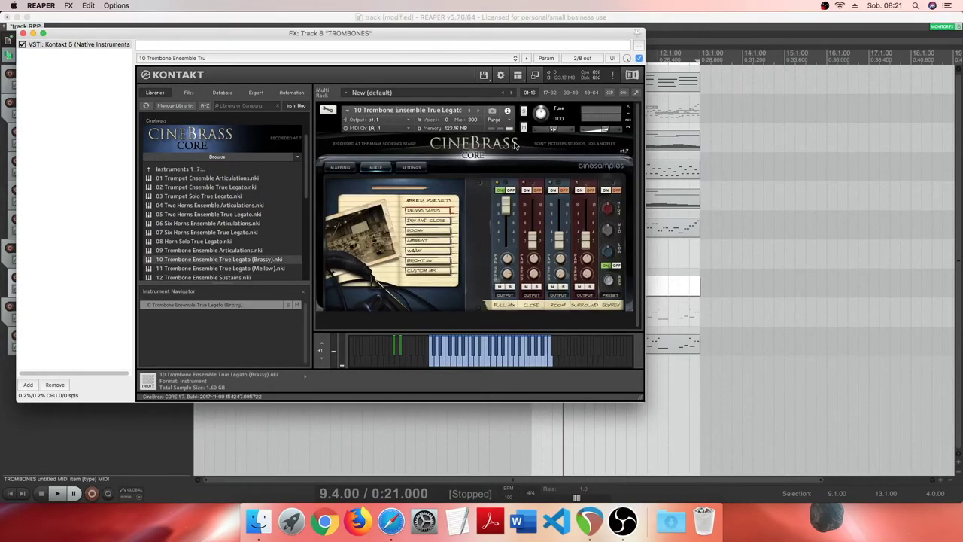
# Step: Purge all samples of the loaded trombone instrument and close the track's FX window
pyautogui.click(495, 120)
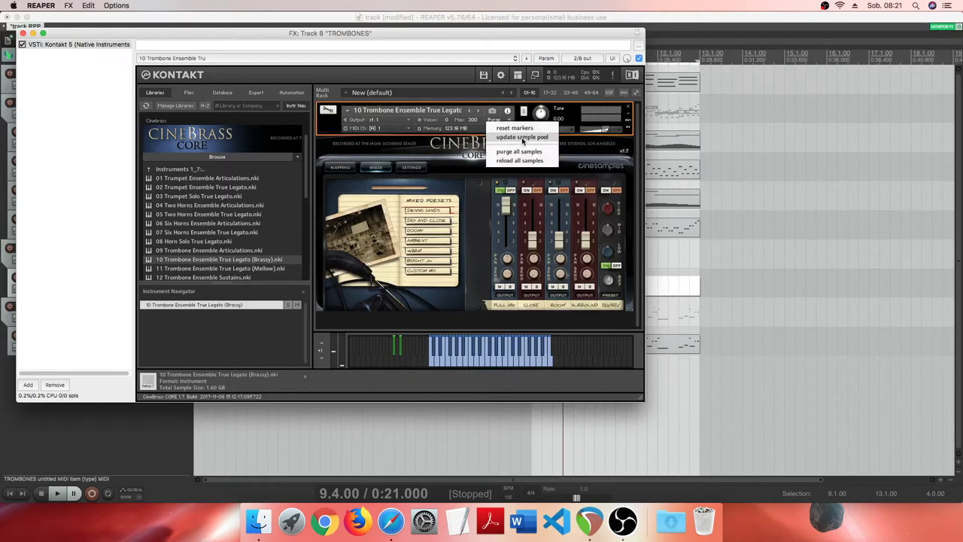
pyautogui.click(520, 151)
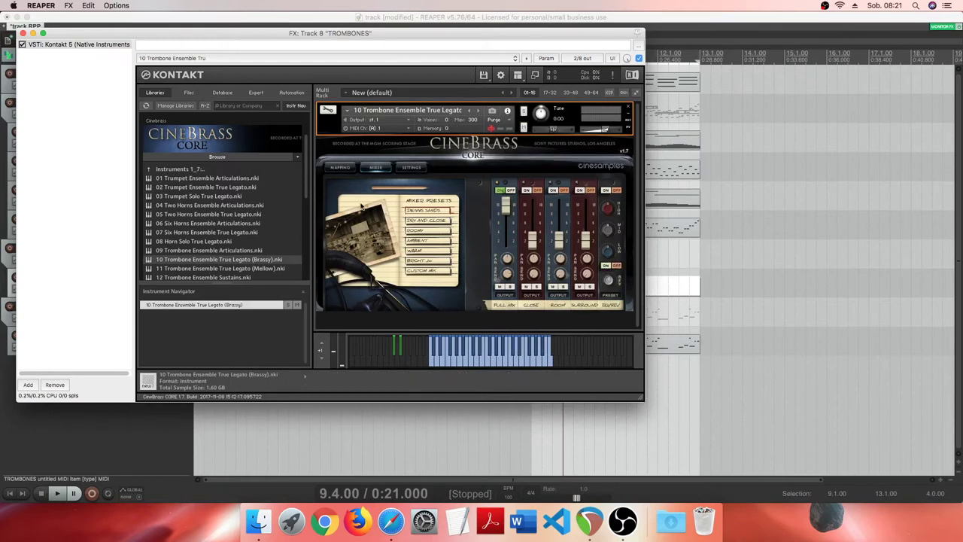
pyautogui.click(24, 33)
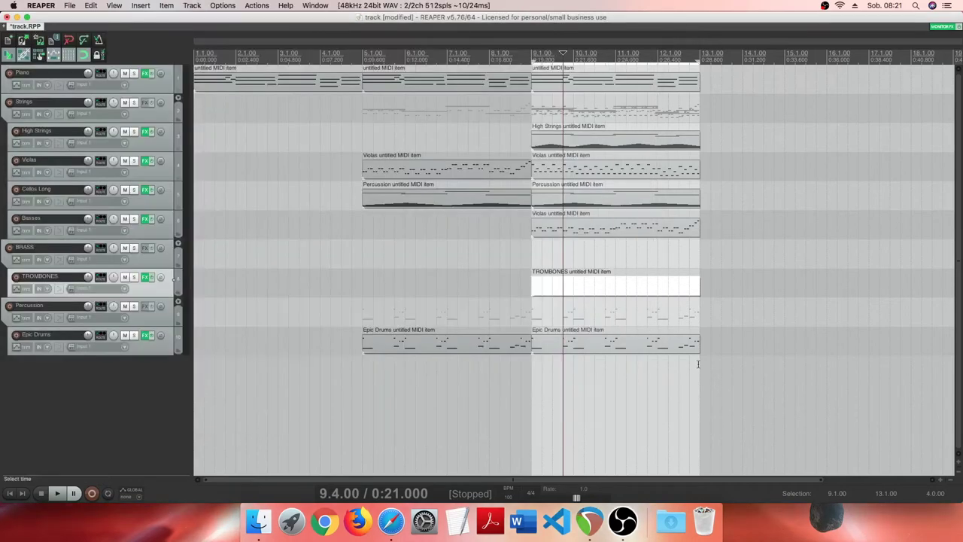
# Step: Open the TROMBONES item for editing, draw an A3 note across bar 9 and lower its velocity
pyautogui.click(408, 285)
pyautogui.doubleClick(550, 284)
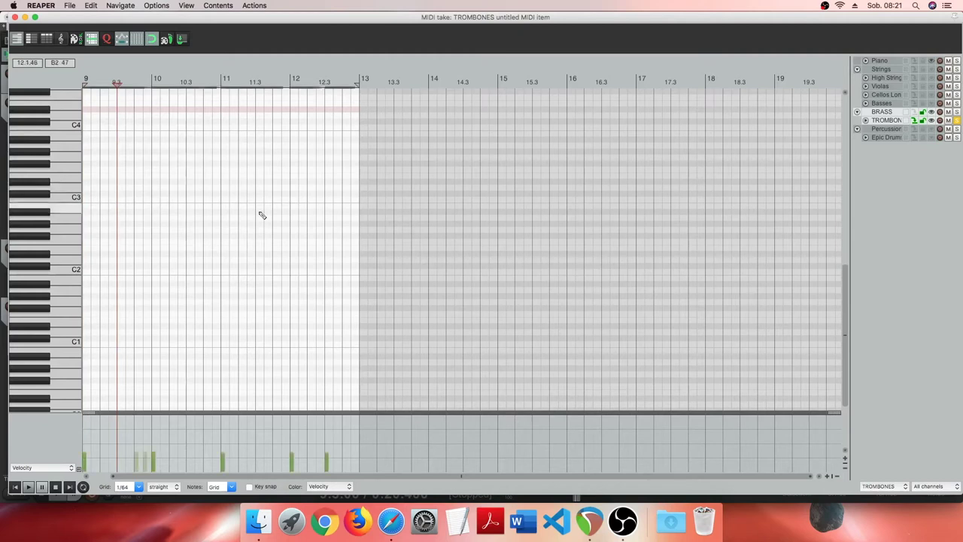
pyautogui.moveTo(849, 350); pyautogui.dragTo(851, 275)
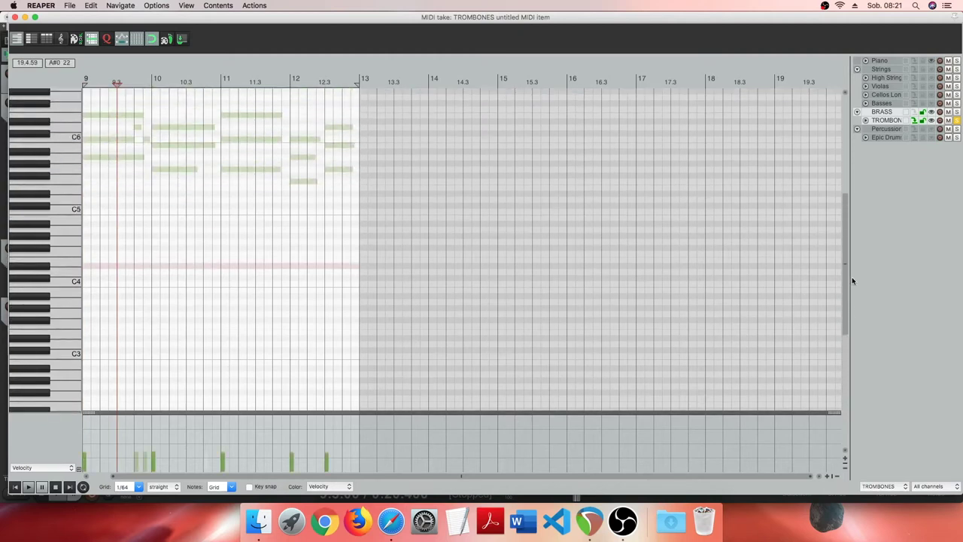
pyautogui.scroll(2, 510, 345)
pyautogui.scroll(1, 512, 350)
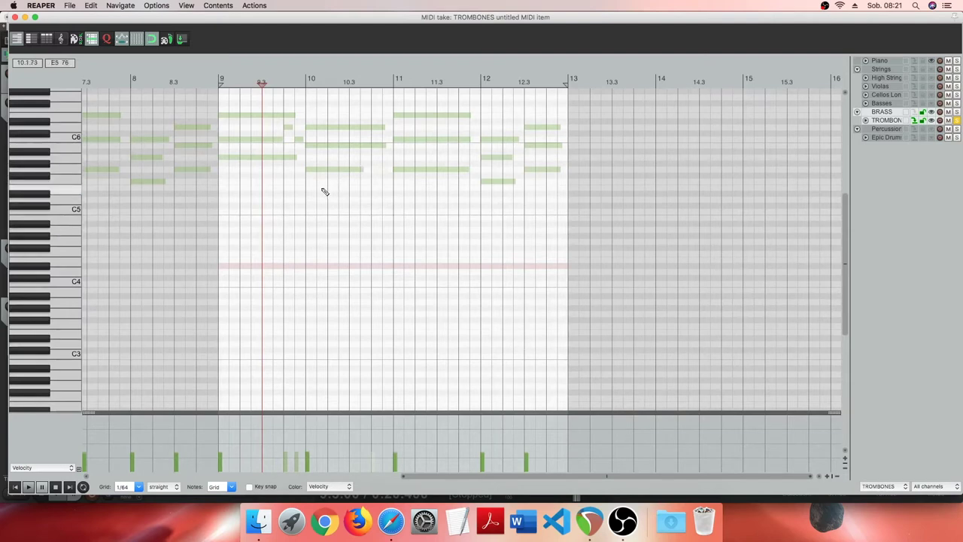
pyautogui.click(256, 302)
pyautogui.moveTo(256, 303); pyautogui.dragTo(204, 303)
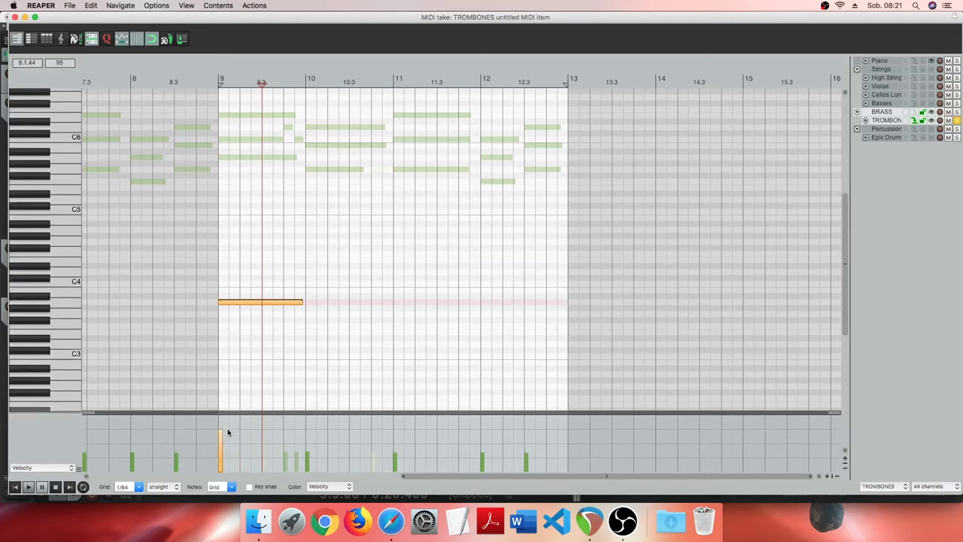
pyautogui.moveTo(223, 437); pyautogui.dragTo(221, 439)
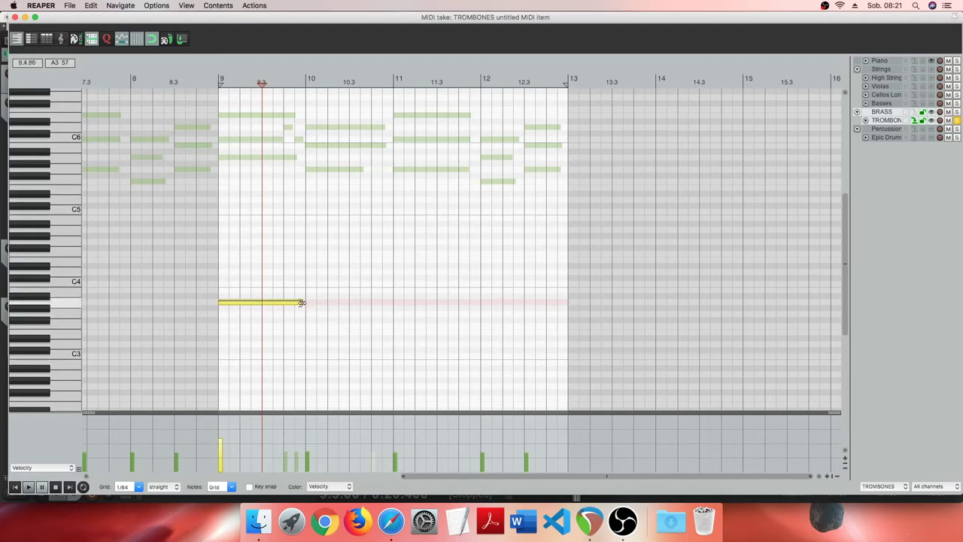
# Step: Continue the trombone melody with G3 across bar 10, C4 across bar 11, and half-bar notes F3 and G3 in bar 12
pyautogui.moveTo(308, 315); pyautogui.dragTo(390, 316)
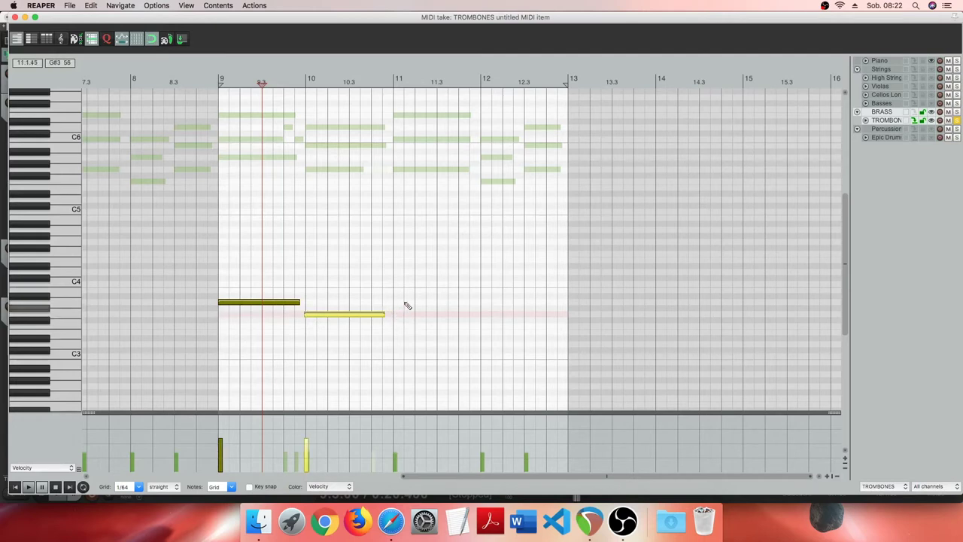
pyautogui.click(395, 285)
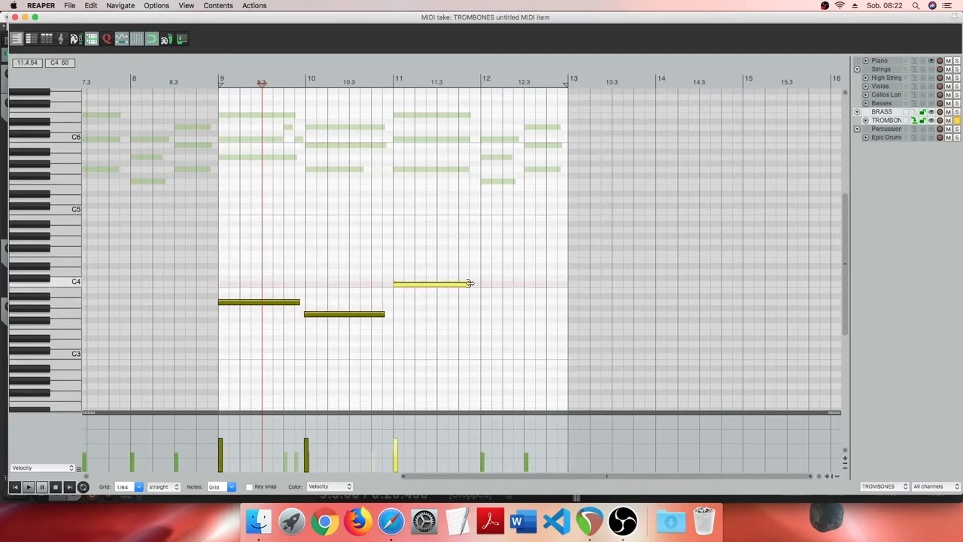
pyautogui.moveTo(480, 327)
pyautogui.mouseDown()
pyautogui.moveTo(524, 329)
pyautogui.moveTo(515, 329)
pyautogui.mouseUp()
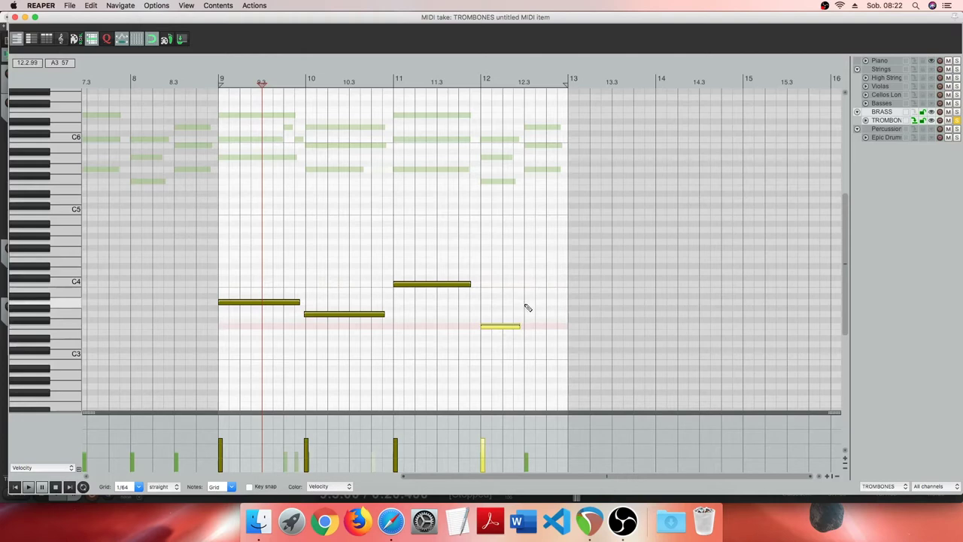
pyautogui.click(528, 315)
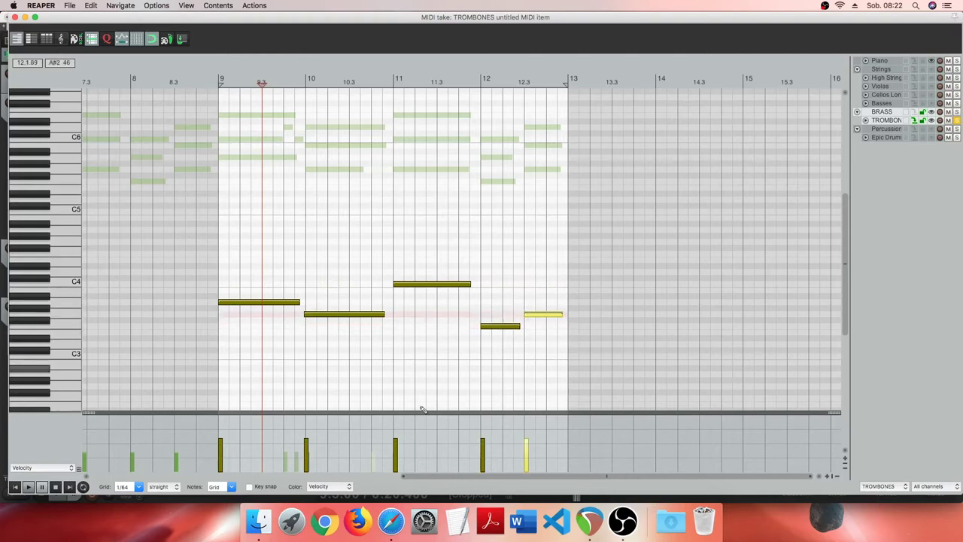
# Step: Play the trombone melody from the start of bar 9 and close the MIDI editor
pyautogui.press('Home')
pyautogui.press('space')
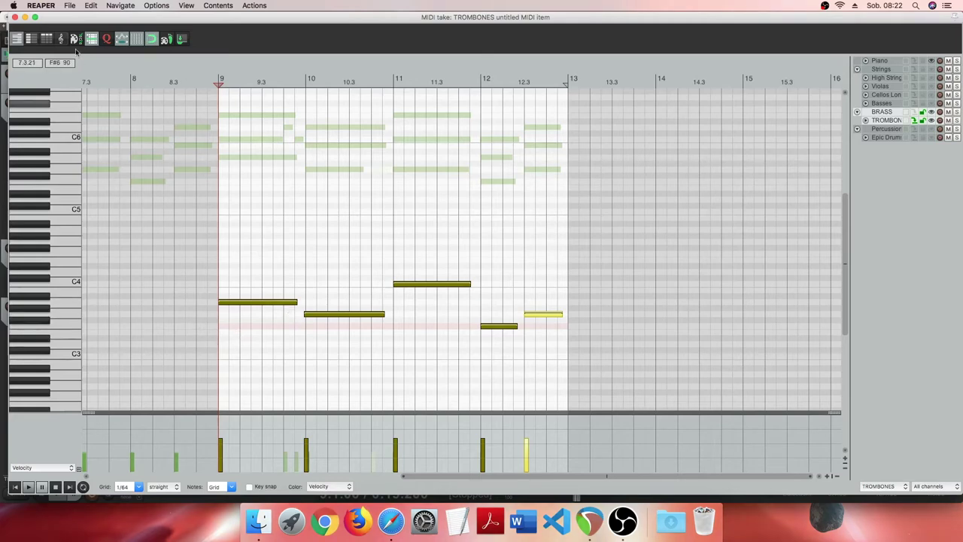
pyautogui.click(14, 17)
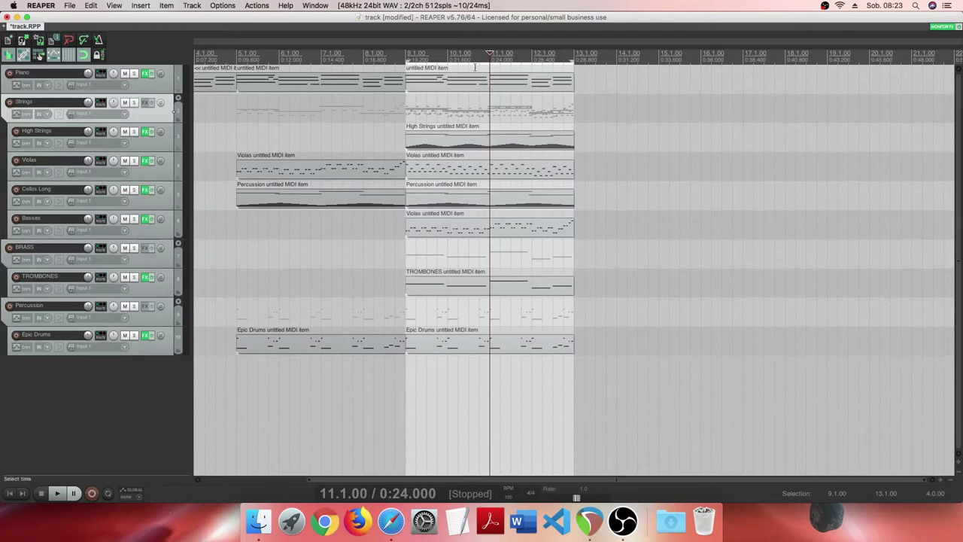
# Step: Copy all the bar 9 items except the High Strings one and paste them at bar 13
pyautogui.moveTo(497, 398); pyautogui.dragTo(455, 67)
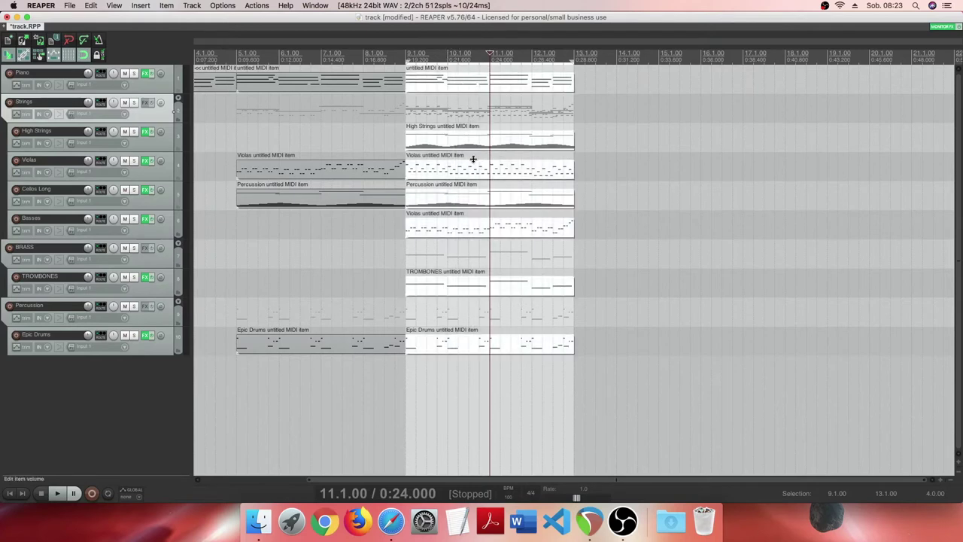
pyautogui.keyDown('ctrl'); pyautogui.click(445, 145); pyautogui.keyUp('ctrl')
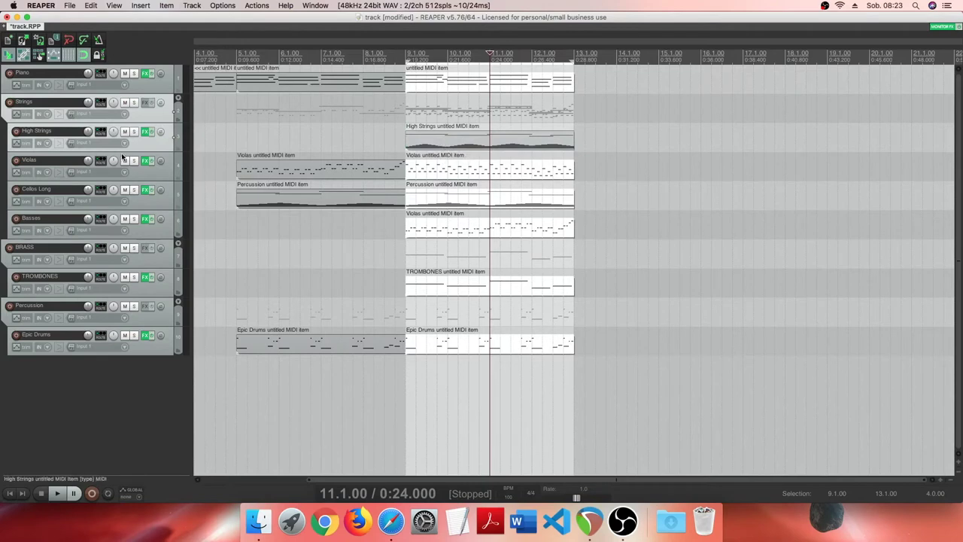
pyautogui.click(579, 78)
pyautogui.hotkey('ctrl', 'v')
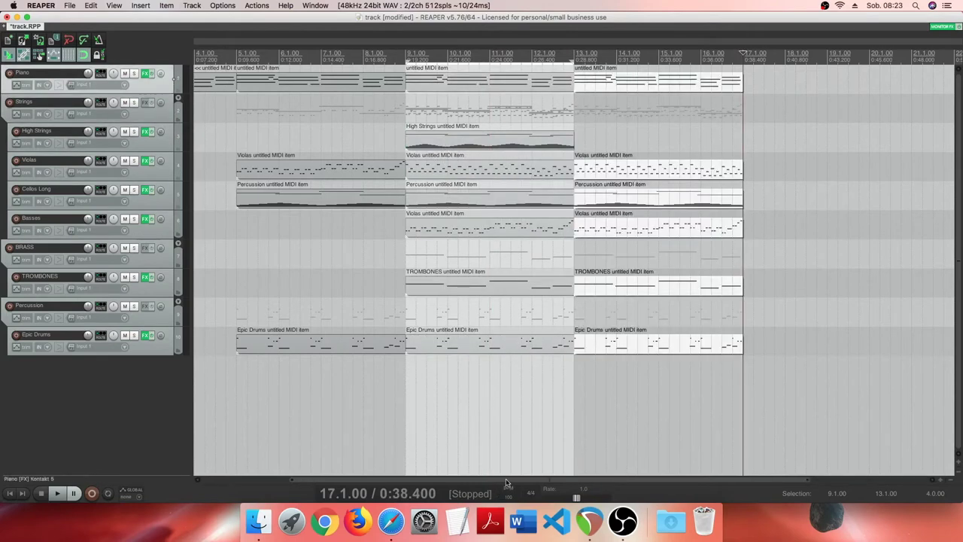
pyautogui.hscroll(5, 506, 482)
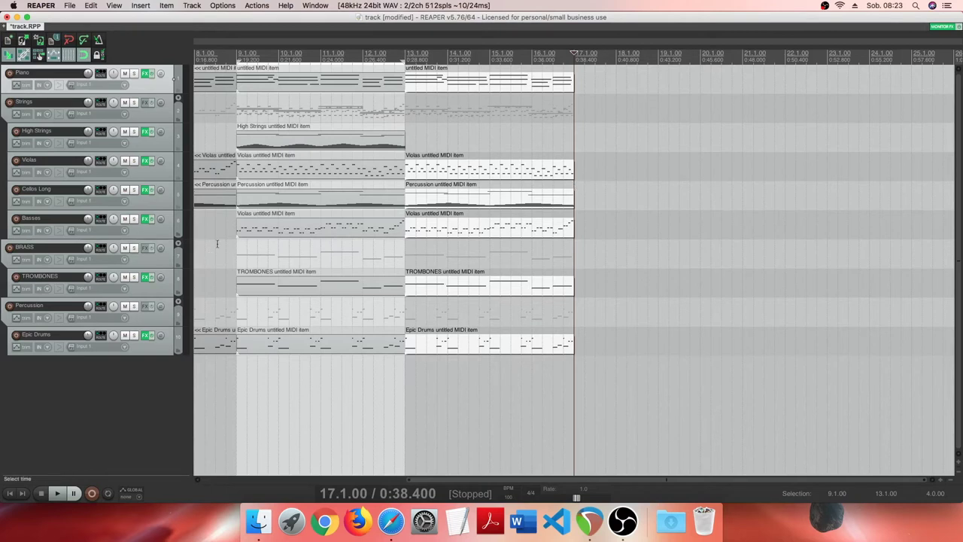
# Step: Duplicate the Cellos Long track and delete all the MIDI items on the copy
pyautogui.click(161, 203)
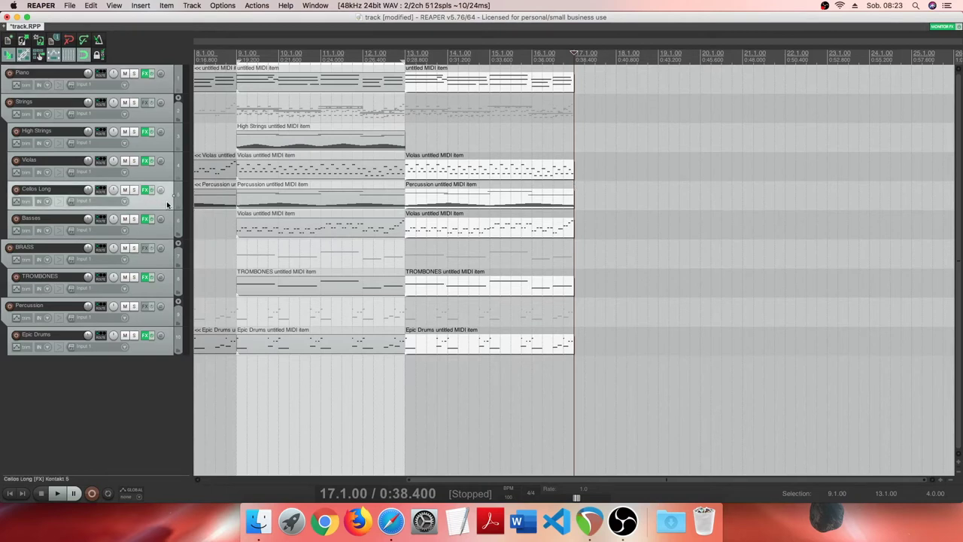
pyautogui.rightClick(164, 201)
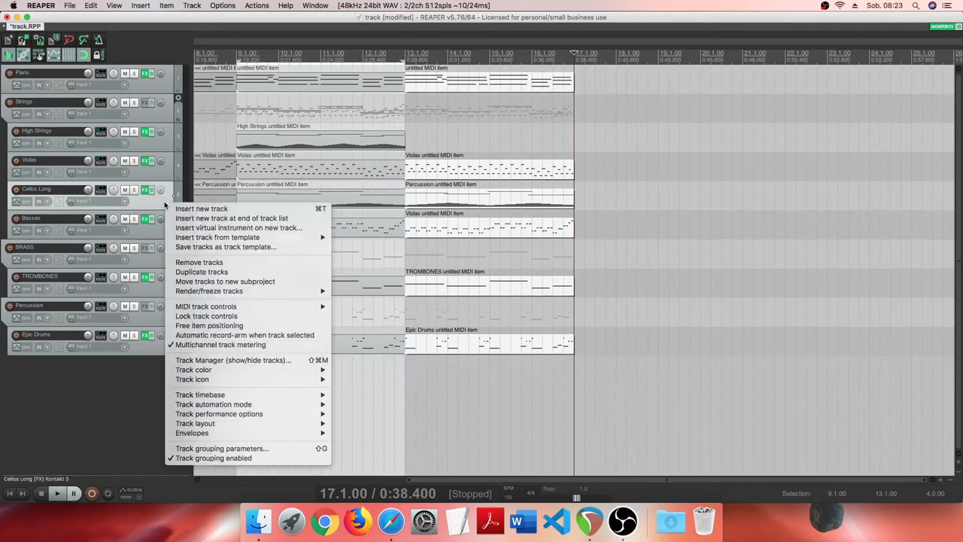
pyautogui.click(203, 272)
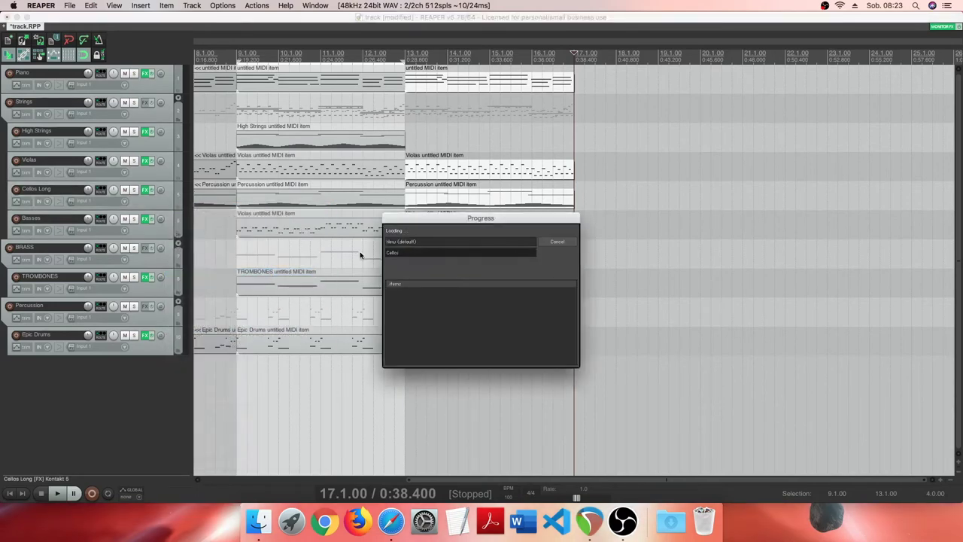
pyautogui.click(349, 257)
pyautogui.hscroll(-10, 319, 241)
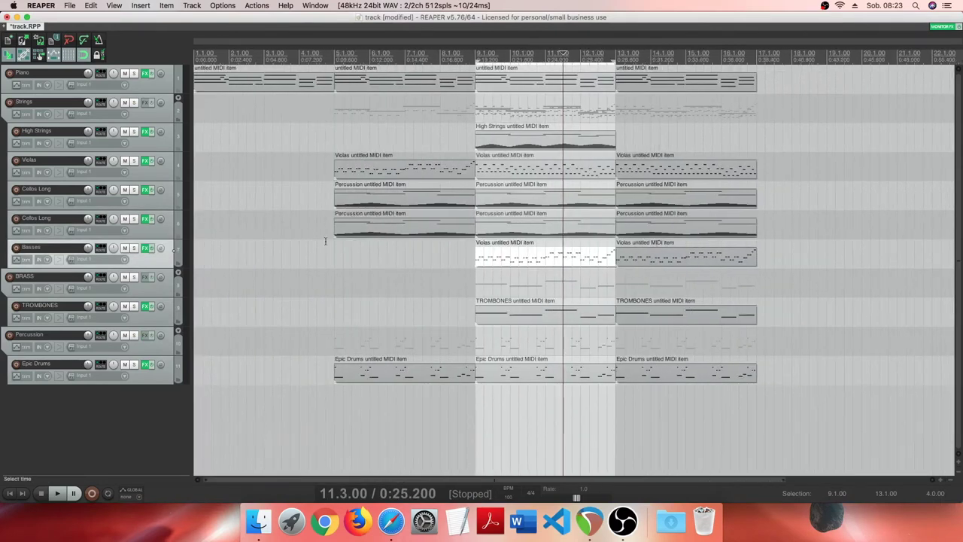
pyautogui.moveTo(430, 233); pyautogui.dragTo(635, 225)
pyautogui.press('Delete')
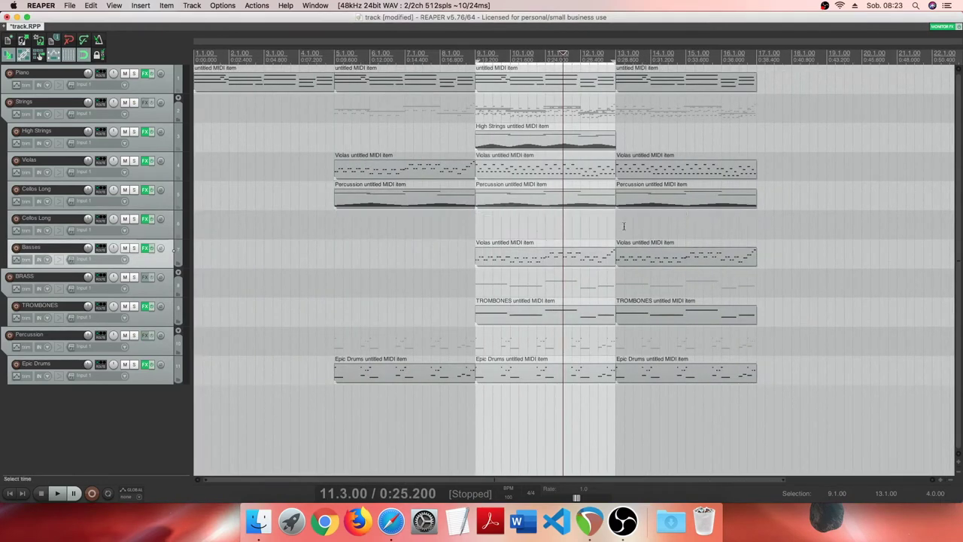
# Step: Rename the duplicated cello track as Cellos Short
pyautogui.doubleClick(66, 222)
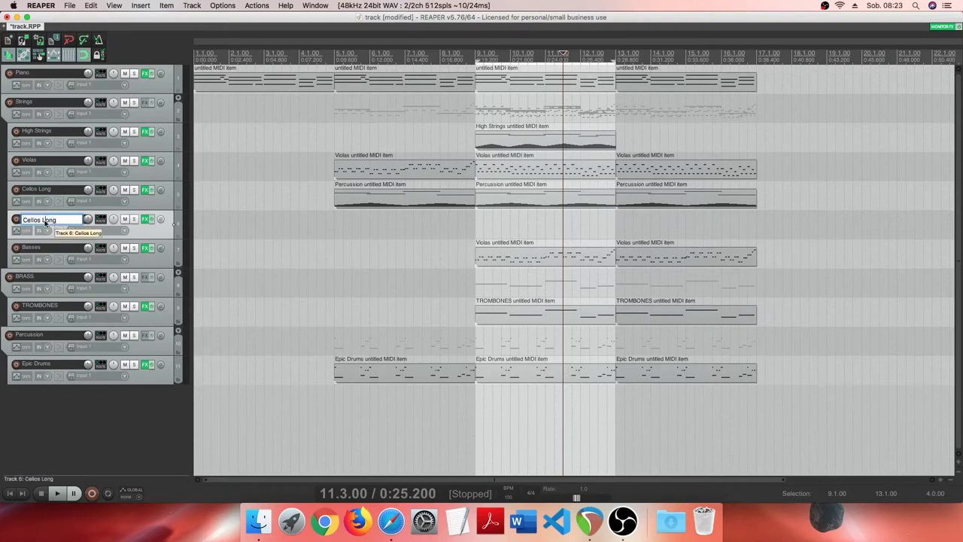
pyautogui.write('Cellos Short')
pyautogui.press('Return')
# Step: Set the time selection to bars 13–17 and copy the Basses item at bar 13 onto the Cellos Short track
pyautogui.click(633, 225)
pyautogui.click(619, 225)
pyautogui.moveTo(756, 228); pyautogui.dragTo(616, 231)
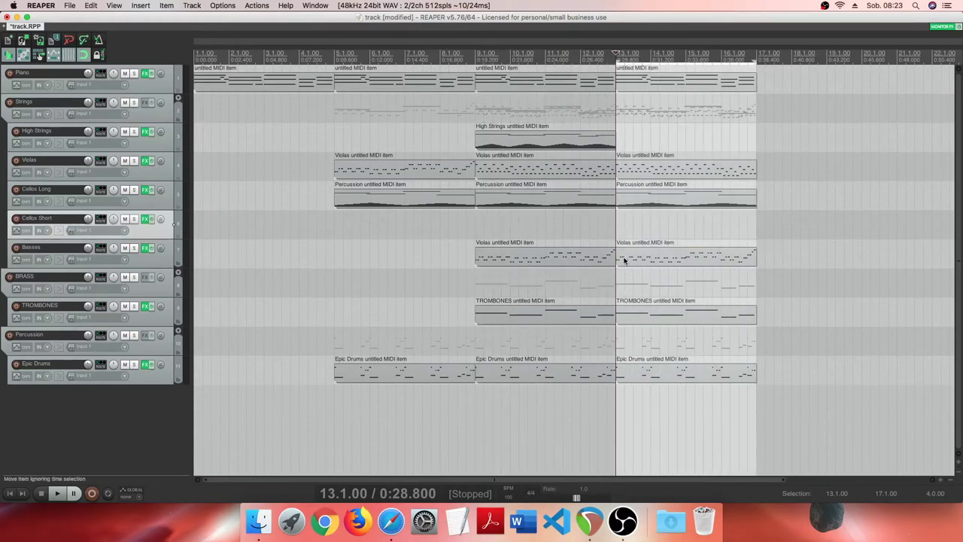
pyautogui.moveTo(623, 260); pyautogui.dragTo(616, 226)
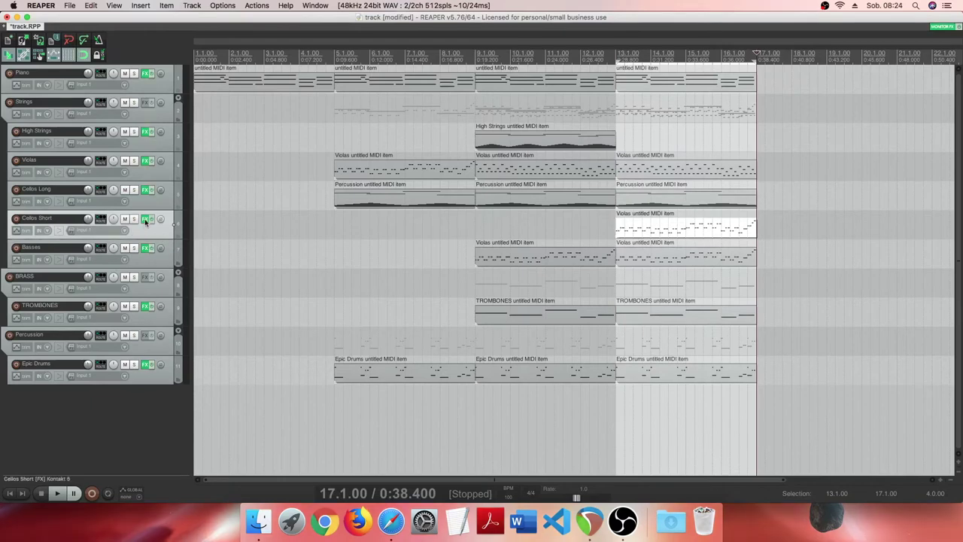
# Step: Set the Cellos Short instrument to Staccato with Live mode and Legato off, and close its FX window
pyautogui.hotkey('shift', 'f')
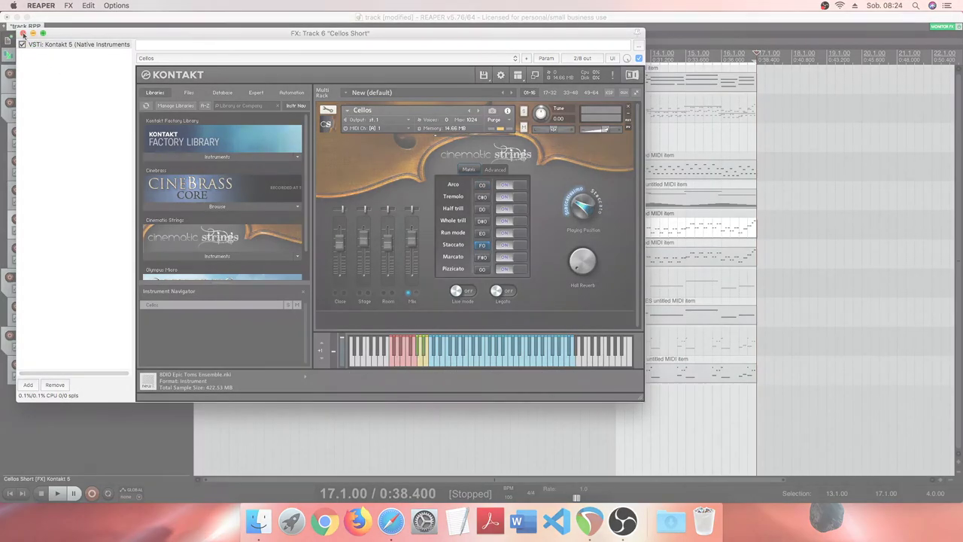
pyautogui.click(22, 34)
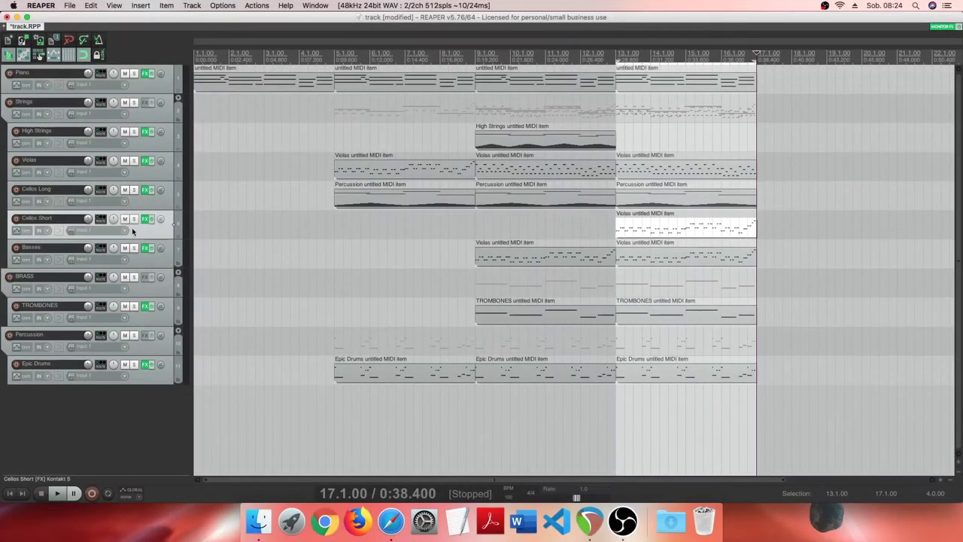
# Step: Open the Cellos Short item for editing, play it from bar 13 and close the MIDI editor
pyautogui.click(595, 225)
pyautogui.doubleClick(634, 227)
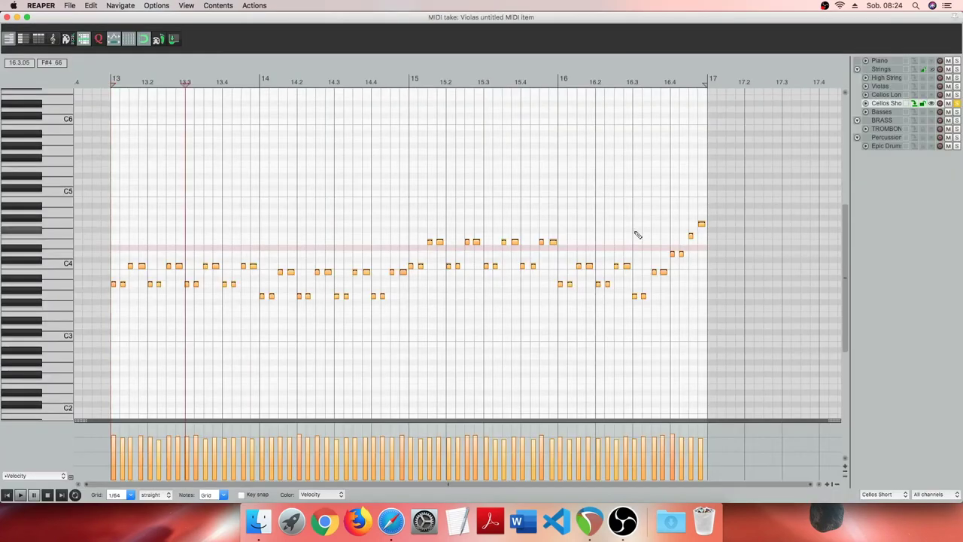
pyautogui.press('Home')
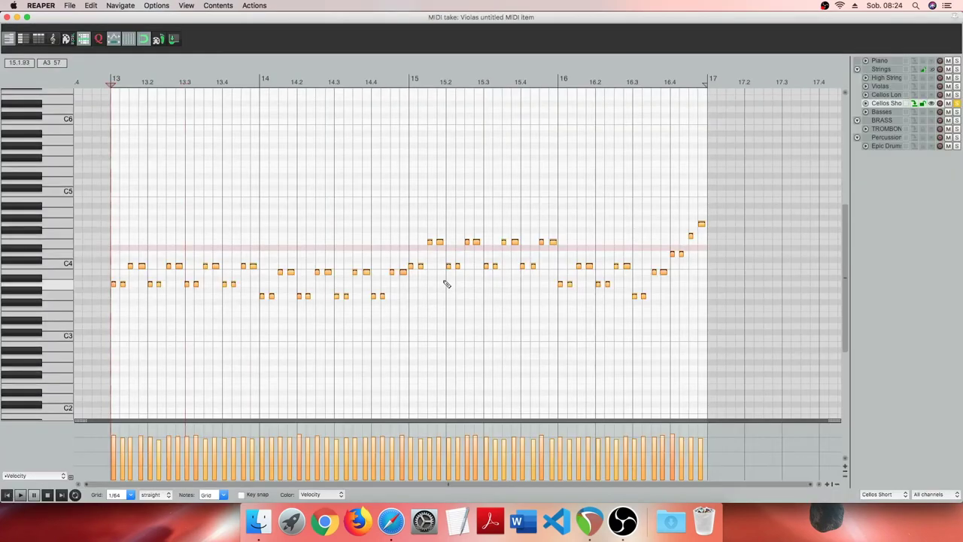
pyautogui.press('space')
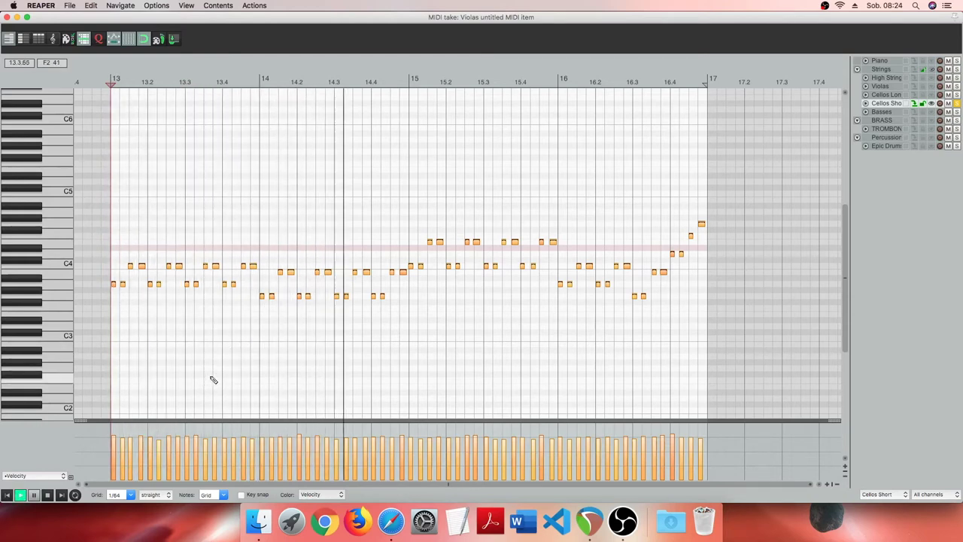
pyautogui.click(47, 495)
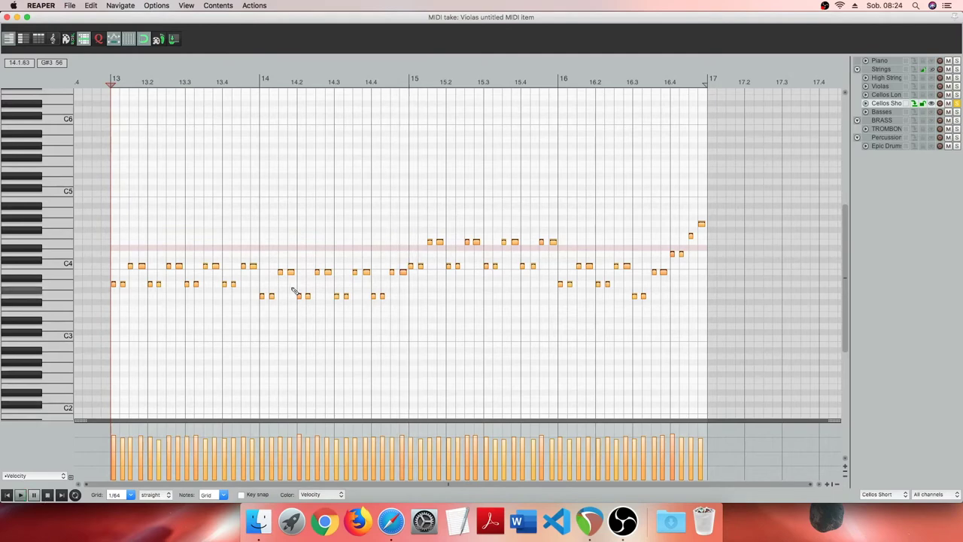
pyautogui.click(7, 17)
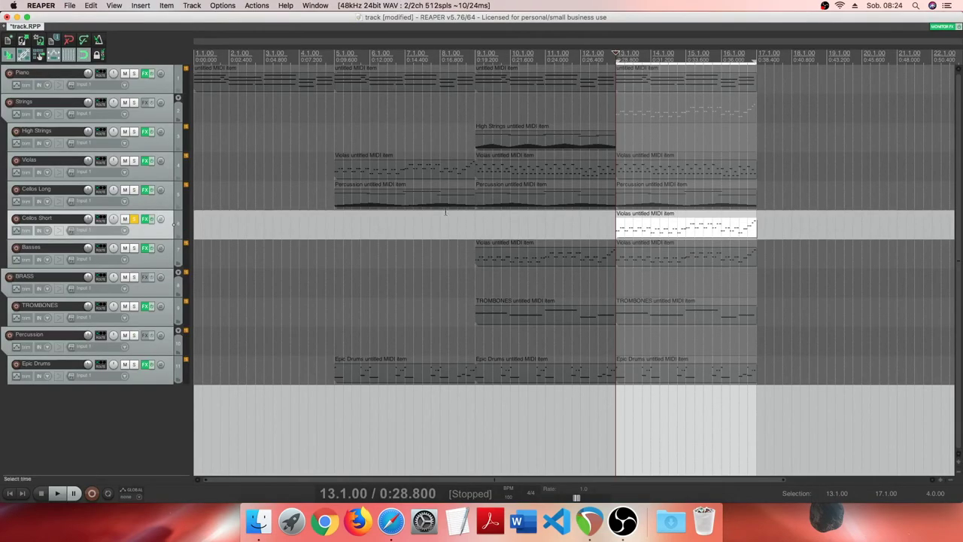
# Step: Solo High Strings instead of Cellos Short, copy its bar 9 item to bar 13 and open the copy briefly in the MIDI editor
pyautogui.click(134, 219)
pyautogui.click(134, 132)
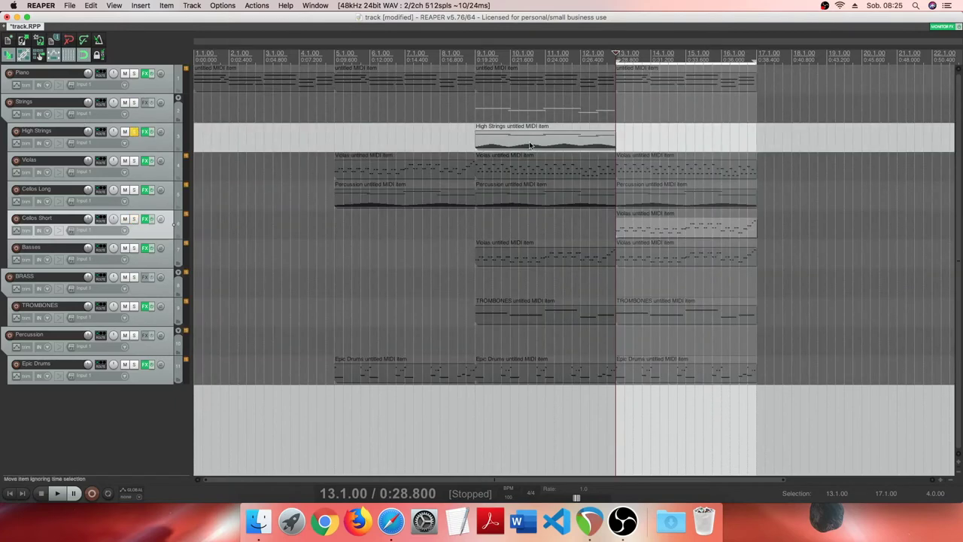
pyautogui.click(530, 144)
pyautogui.click(612, 140)
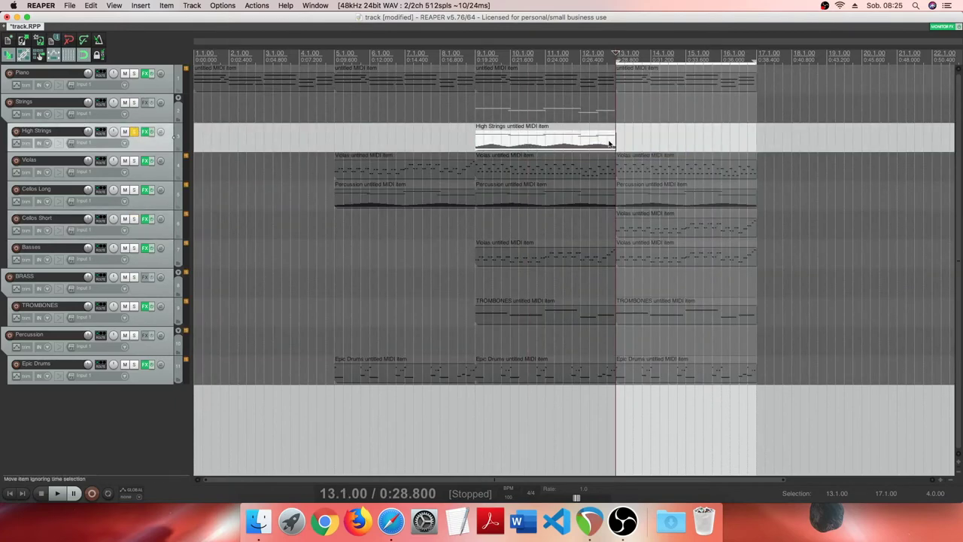
pyautogui.hotkey('ctrl', 'v')
pyautogui.doubleClick(651, 139)
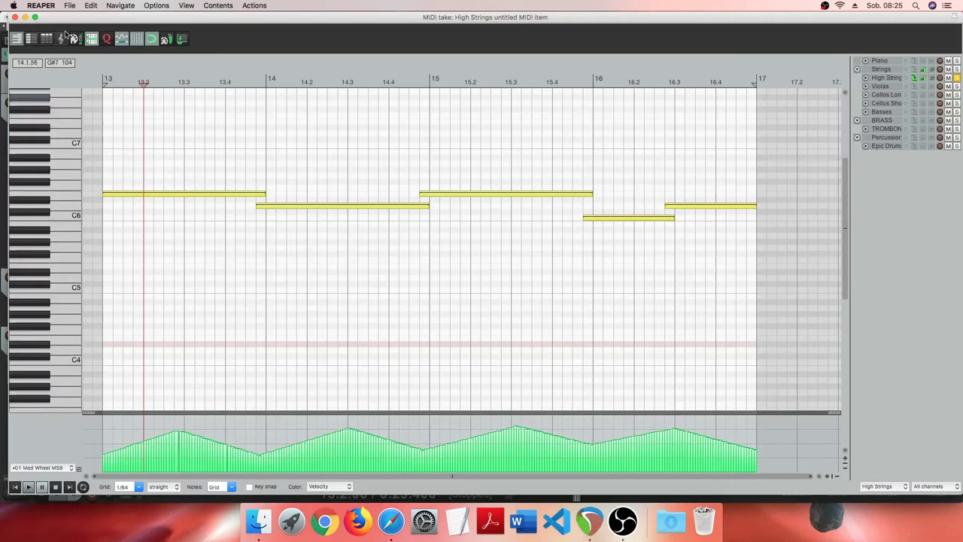
pyautogui.click(15, 17)
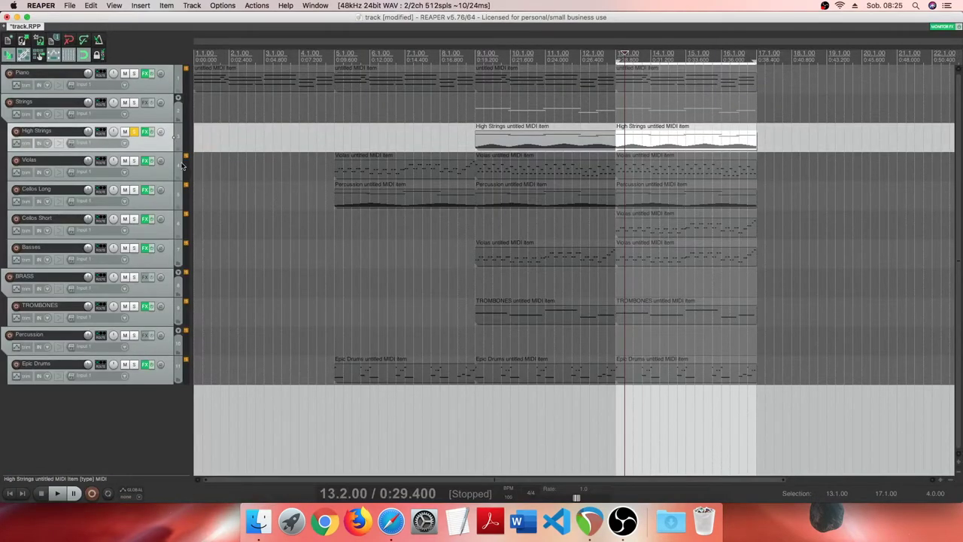
# Step: Rename the High Strings track as 1st Violins
pyautogui.doubleClick(54, 132)
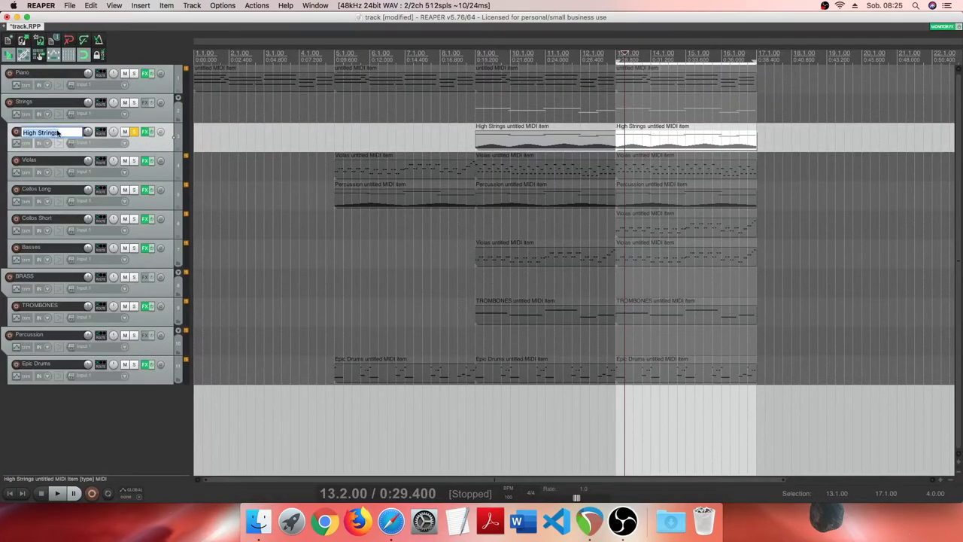
pyautogui.write('Tst Violins')
pyautogui.press('Return')
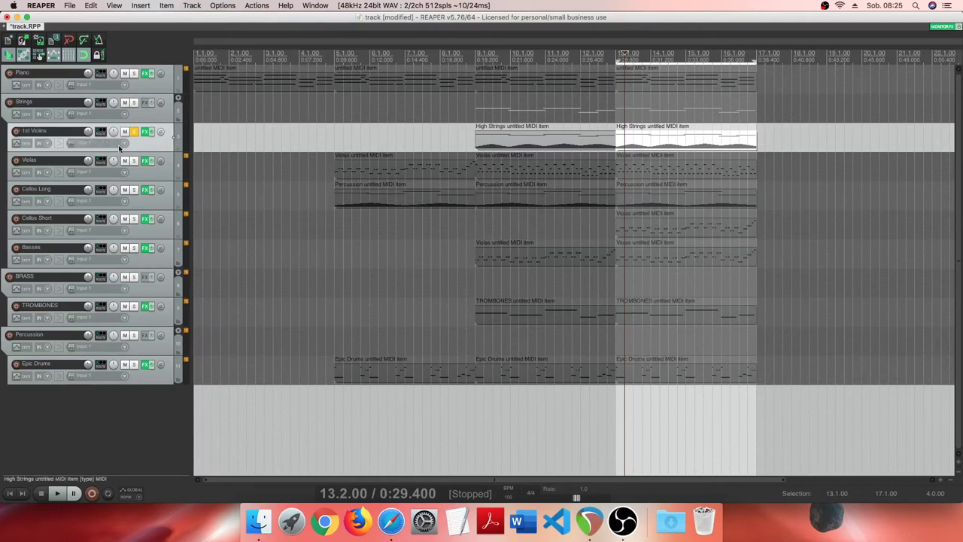
# Step: Duplicate the 1st Violins track and name the copy High Strings
pyautogui.rightClick(156, 144)
pyautogui.click(193, 213)
pyautogui.doubleClick(53, 161)
pyautogui.write('High Strings')
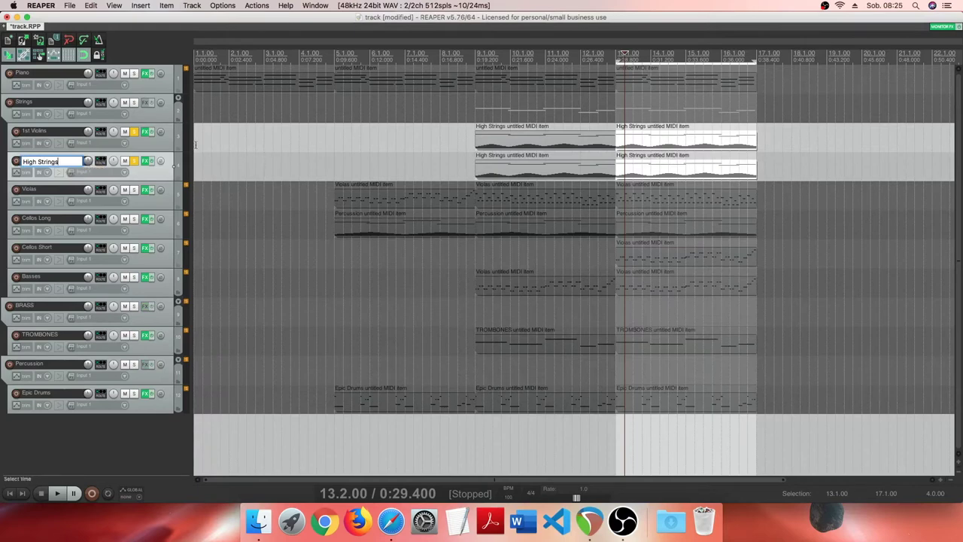
# Step: Keep only the bar 13 item on High Strings and the bar 9 item on 1st Violins, and solo only High Strings
pyautogui.click(501, 167)
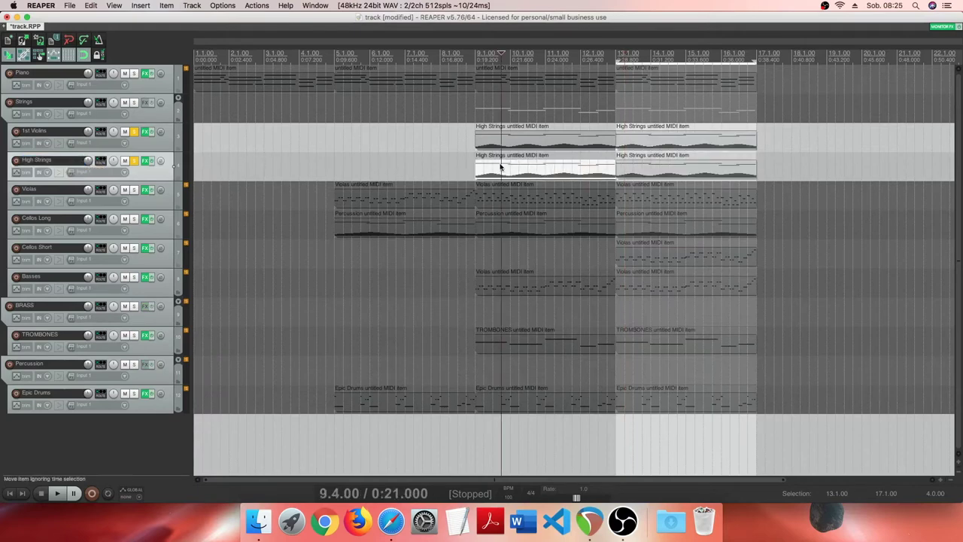
pyautogui.moveTo(501, 167); pyautogui.dragTo(631, 169)
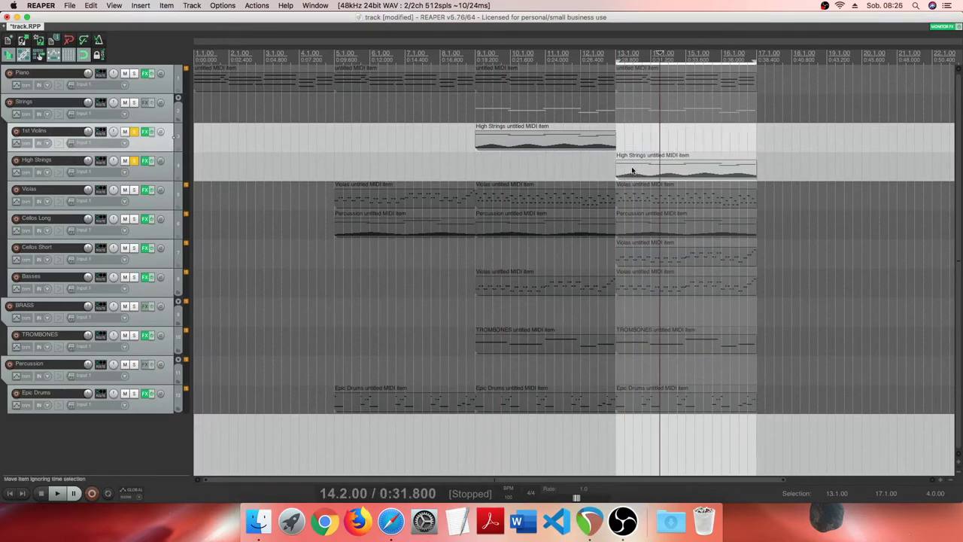
pyautogui.click(141, 165)
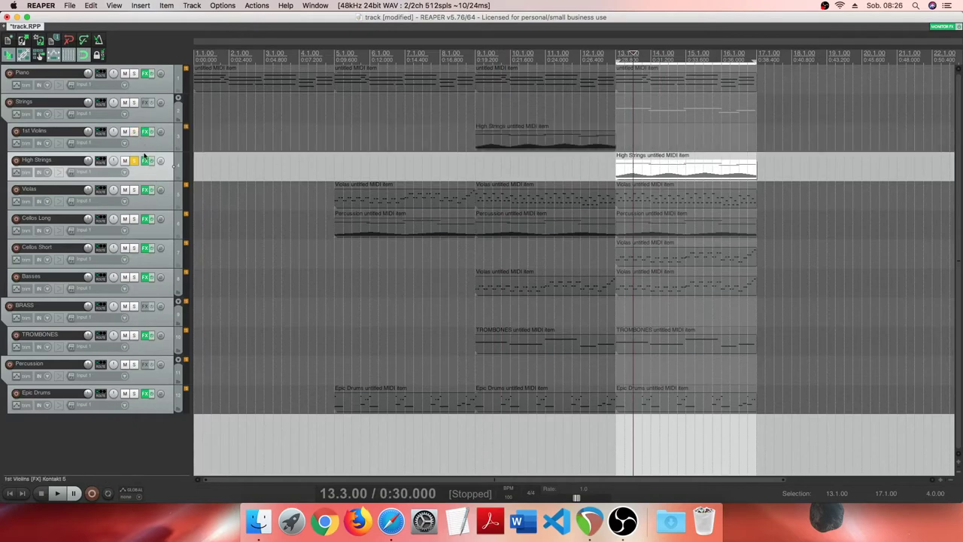
# Step: Turn off Legato on the High Strings track's 1st Violins instrument and close the FX window
pyautogui.click(146, 163)
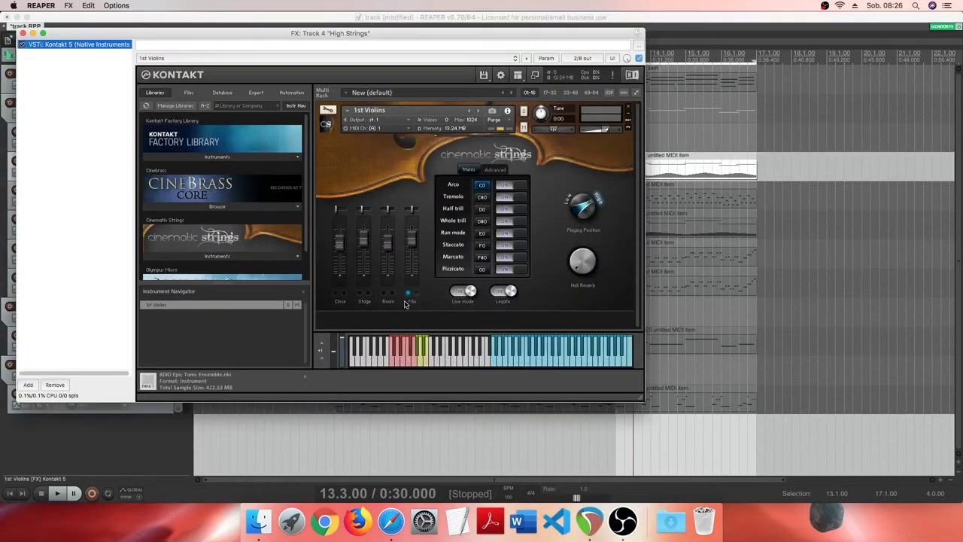
pyautogui.click(507, 300)
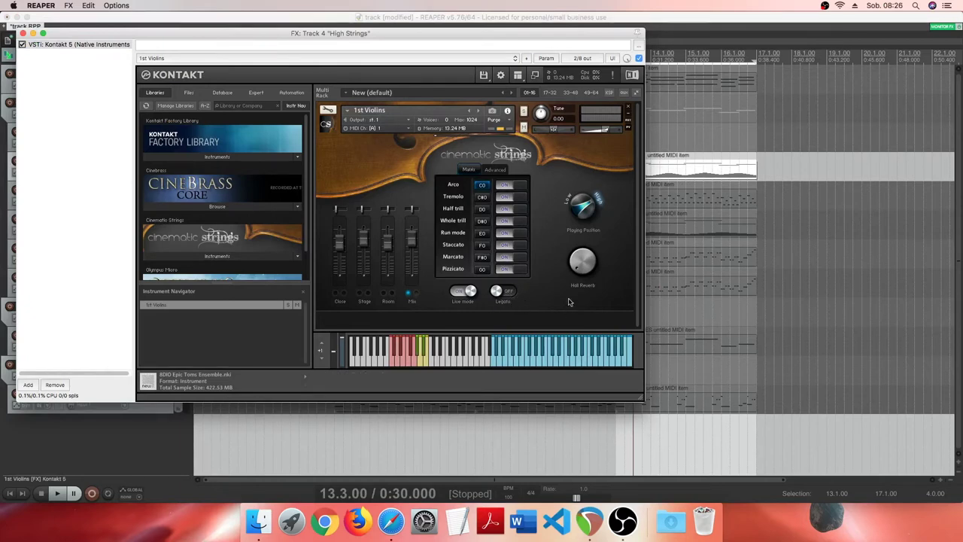
pyautogui.click(24, 33)
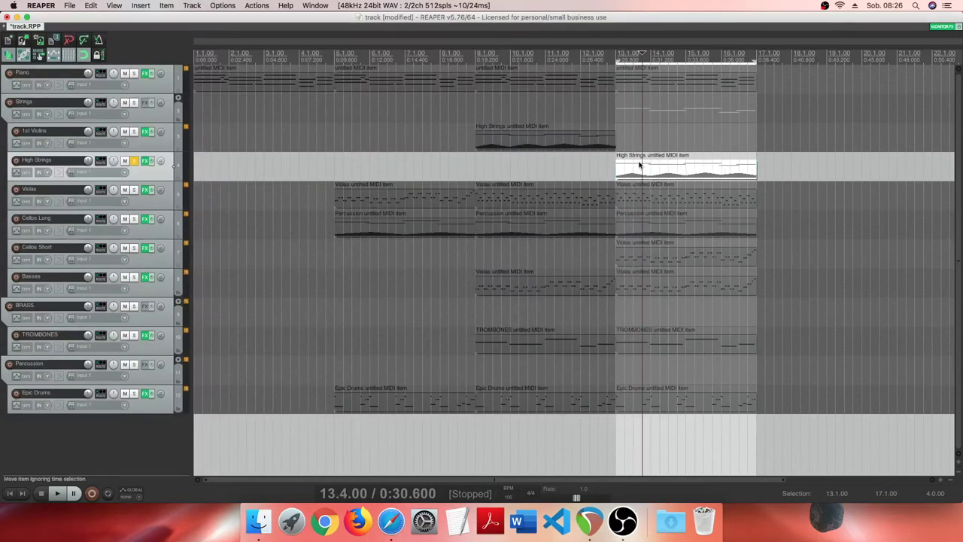
# Step: Open the High Strings item at bar 13, add a G5 note across bar 13 and play it from the start
pyautogui.doubleClick(639, 163)
pyautogui.moveTo(263, 248); pyautogui.dragTo(71, 248)
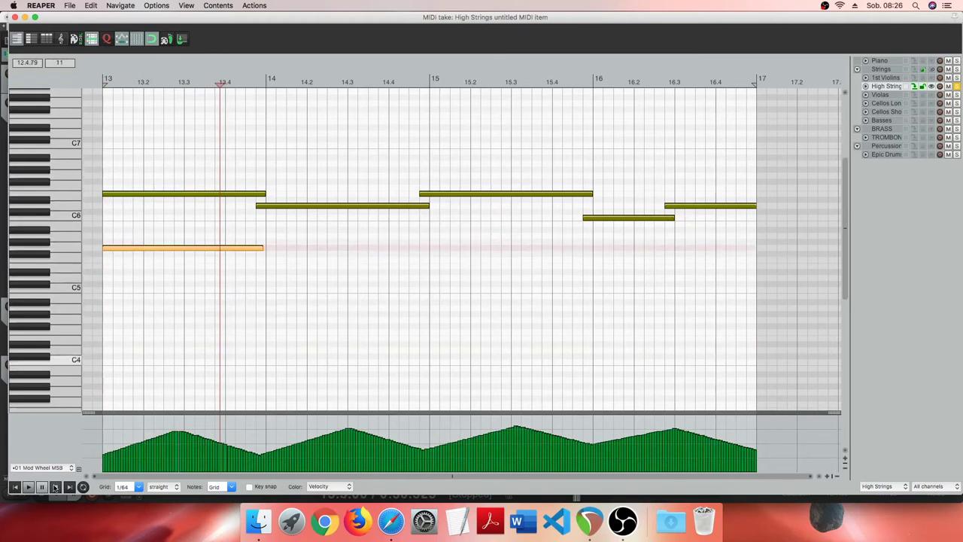
pyautogui.click(14, 486)
pyautogui.click(28, 487)
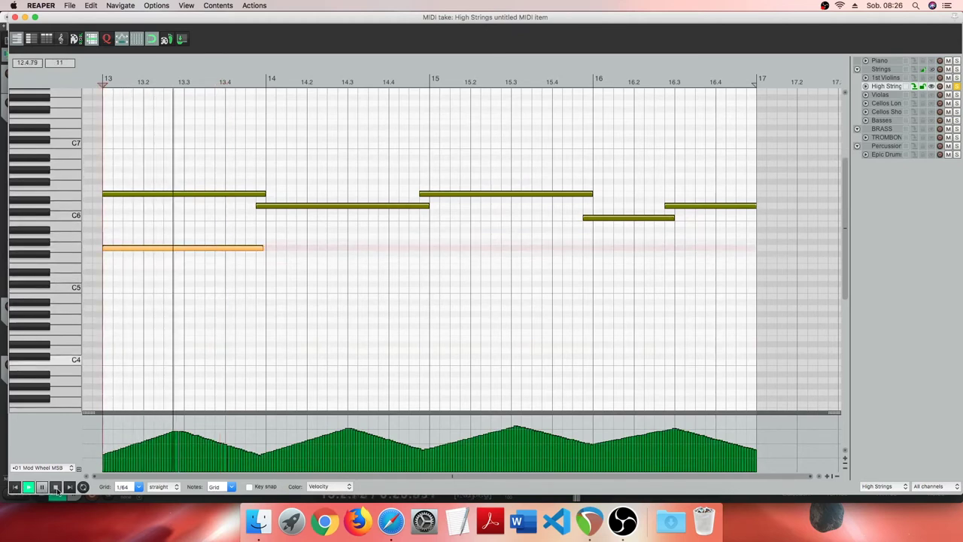
pyautogui.click(55, 487)
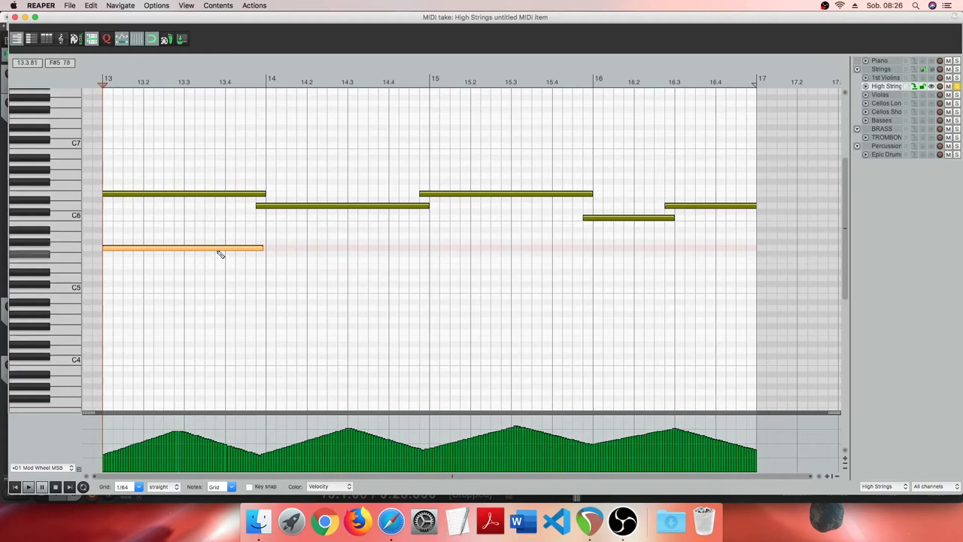
# Step: Delete the G5 note from bar 13 of the High Strings item
pyautogui.moveTo(697, 155); pyautogui.dragTo(174, 256)
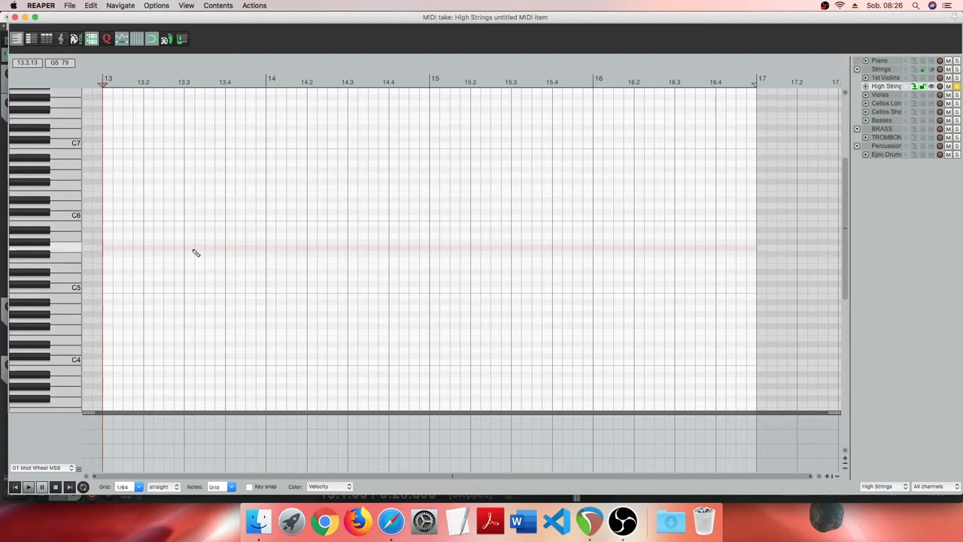
pyautogui.click(236, 251)
pyautogui.doubleClick(253, 247)
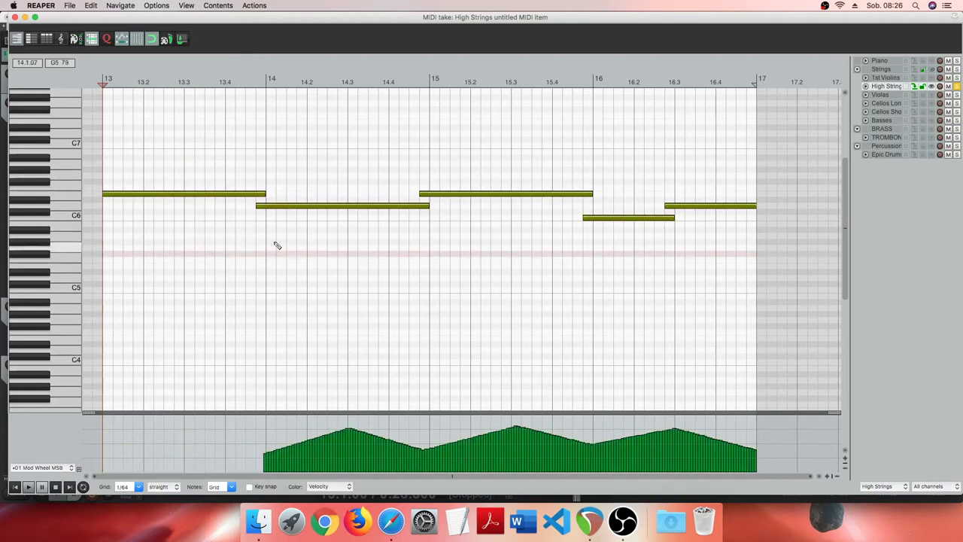
# Step: Show the Piano notes as reference and lower the High Strings notes in bars 13–16 to A5, G5, C6, F5 and G5
pyautogui.click(931, 60)
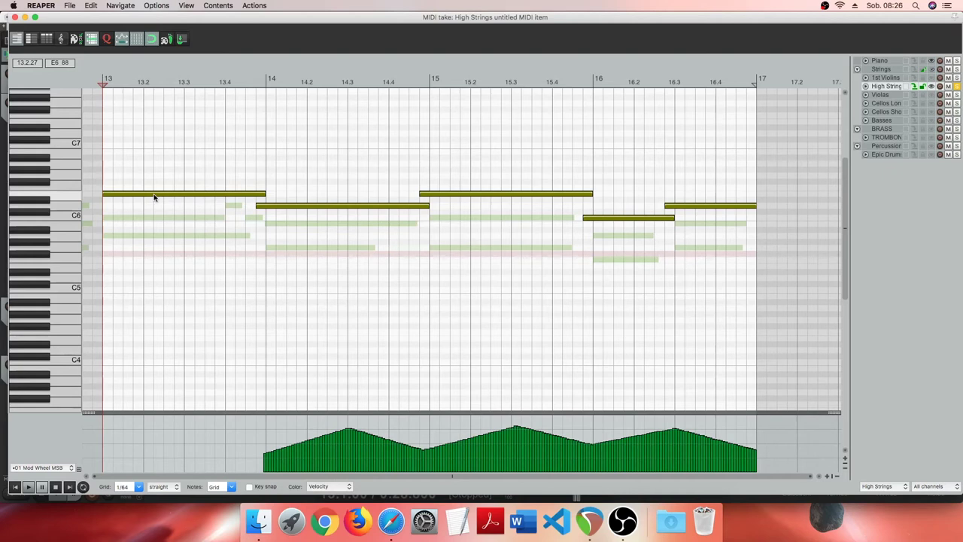
pyautogui.moveTo(154, 197); pyautogui.dragTo(154, 240)
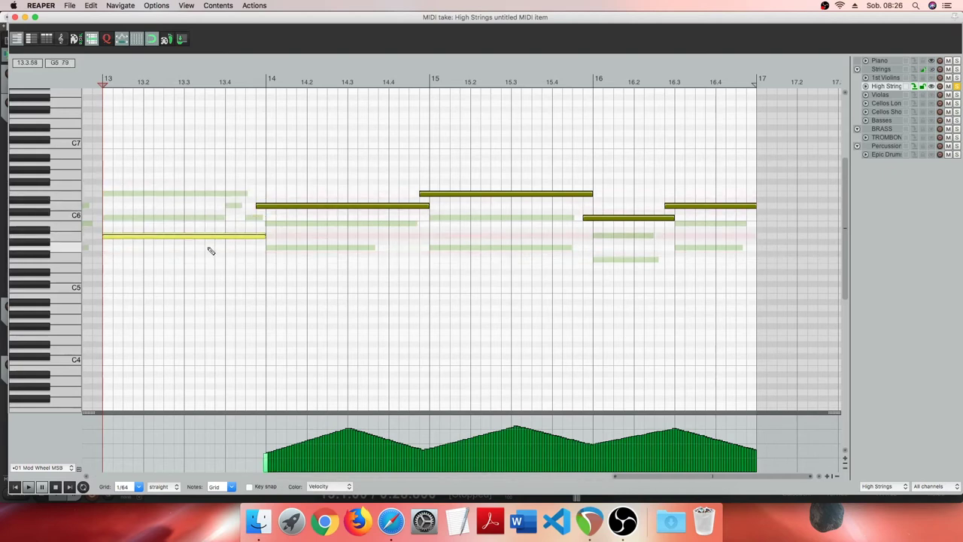
pyautogui.moveTo(281, 208); pyautogui.dragTo(279, 252)
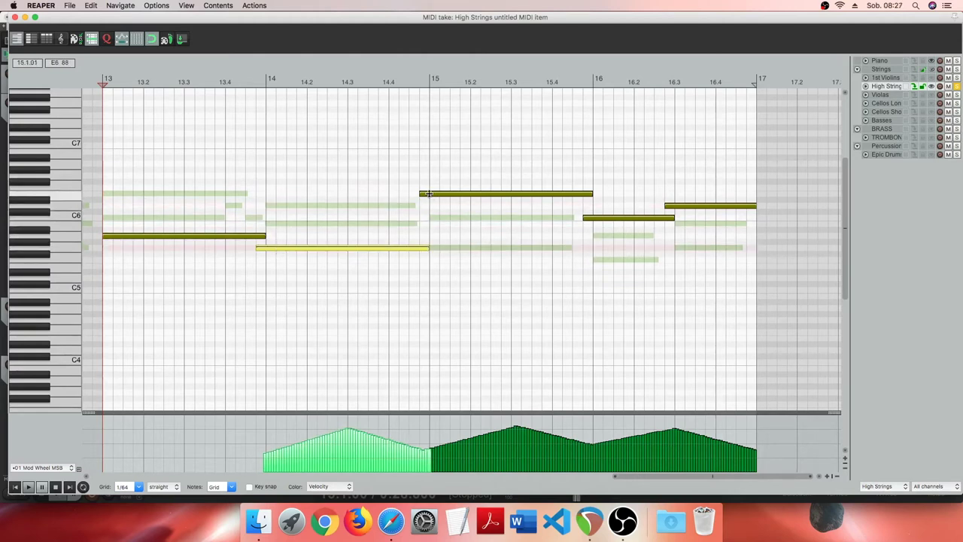
pyautogui.moveTo(430, 197); pyautogui.dragTo(430, 221)
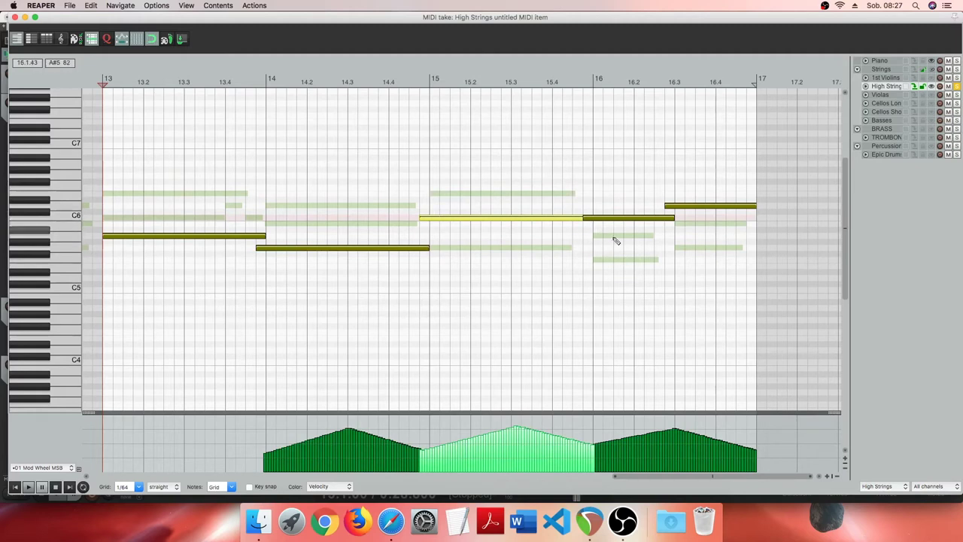
pyautogui.moveTo(604, 219); pyautogui.dragTo(599, 260)
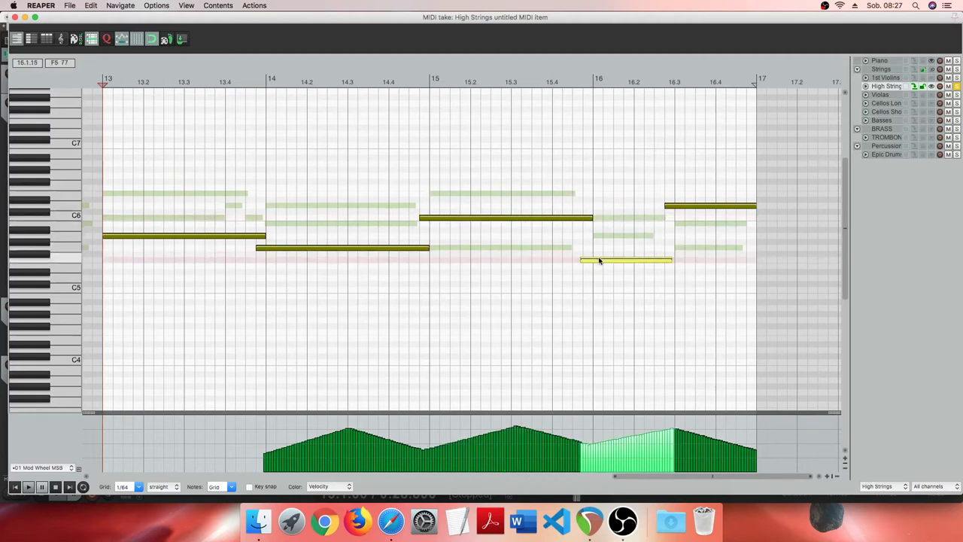
pyautogui.moveTo(682, 206); pyautogui.dragTo(681, 249)
# Step: Remove the overlaps by trimming and aligning the note starts to bars 14, 15, 16 and 16.3, keeping the first note starting at bar 13
pyautogui.moveTo(690, 177); pyautogui.dragTo(198, 297)
pyautogui.moveTo(256, 250); pyautogui.dragTo(268, 249)
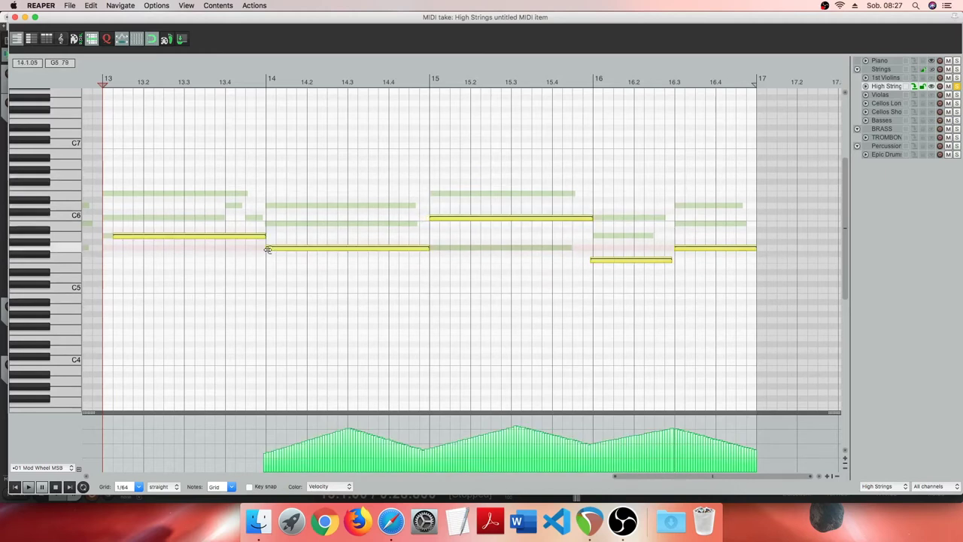
pyautogui.click(260, 211)
pyautogui.click(611, 262)
pyautogui.moveTo(611, 264); pyautogui.dragTo(614, 264)
pyautogui.moveTo(118, 240); pyautogui.dragTo(103, 238)
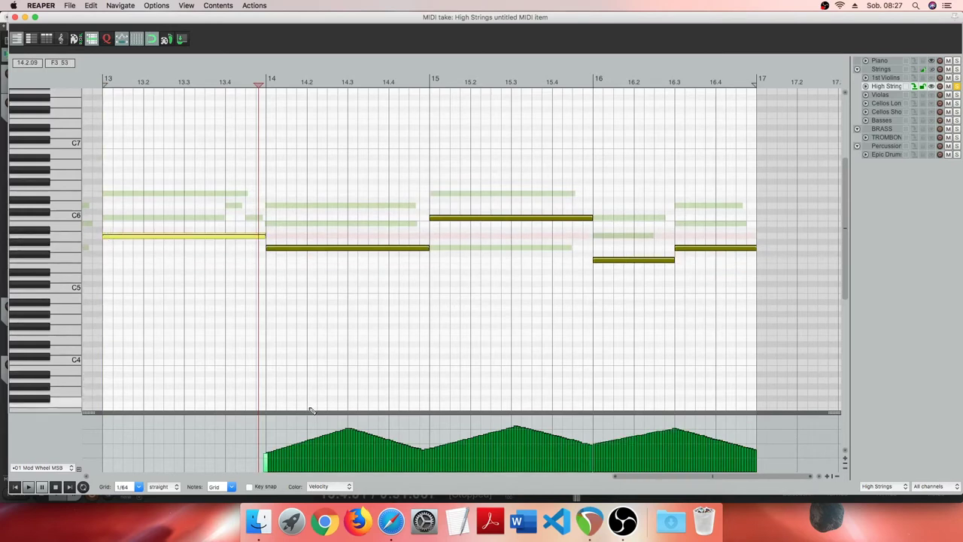
# Step: Copy the bar 14 mod wheel curve into bar 13
pyautogui.moveTo(253, 426); pyautogui.dragTo(402, 480)
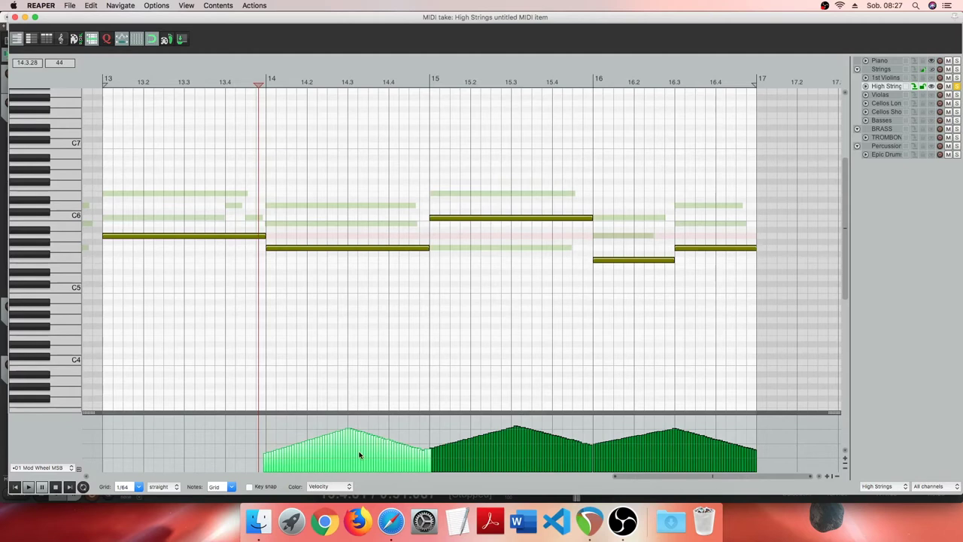
pyautogui.hotkey('ctrl', 'v')
pyautogui.moveTo(364, 452); pyautogui.dragTo(209, 456)
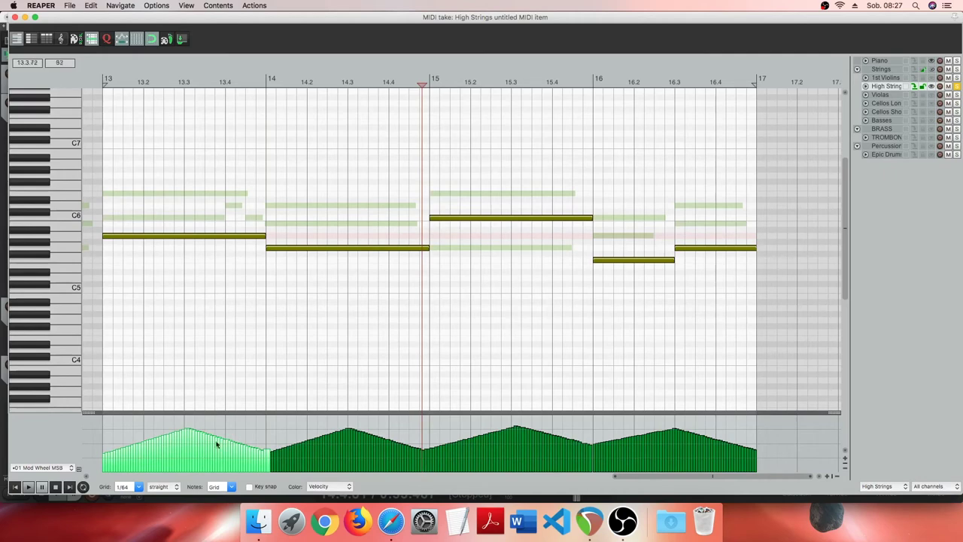
pyautogui.click(222, 430)
# Step: Copy all the High Strings notes, paste them at bar 13 and raise the copies one octave
pyautogui.moveTo(709, 189); pyautogui.dragTo(238, 271)
pyautogui.rightClick(230, 240)
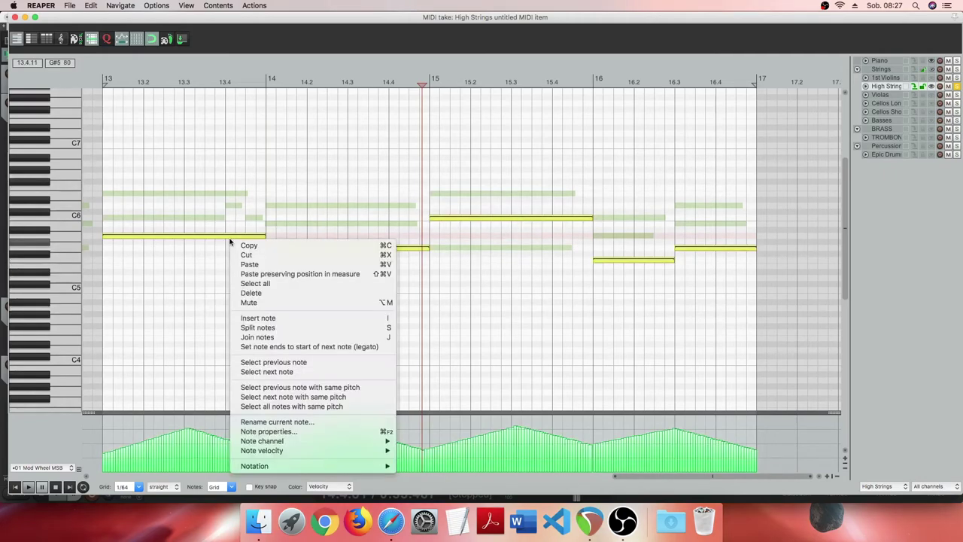
pyautogui.click(265, 250)
pyautogui.click(142, 293)
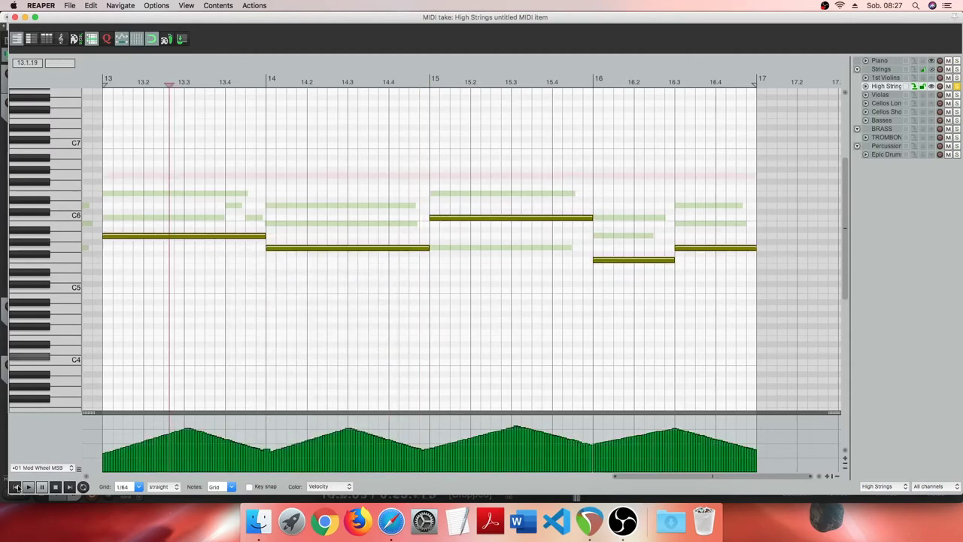
pyautogui.rightClick(125, 140)
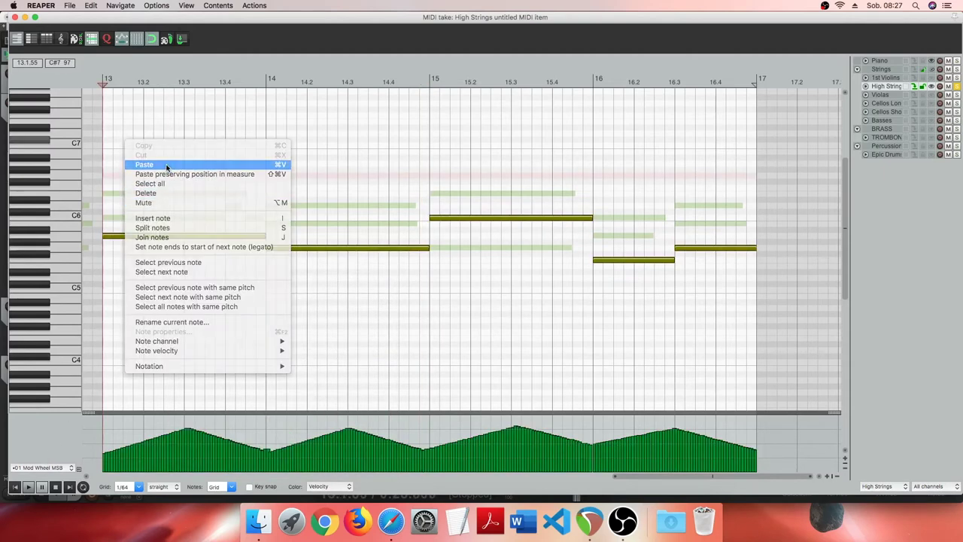
pyautogui.click(161, 164)
pyautogui.moveTo(137, 235); pyautogui.dragTo(138, 168)
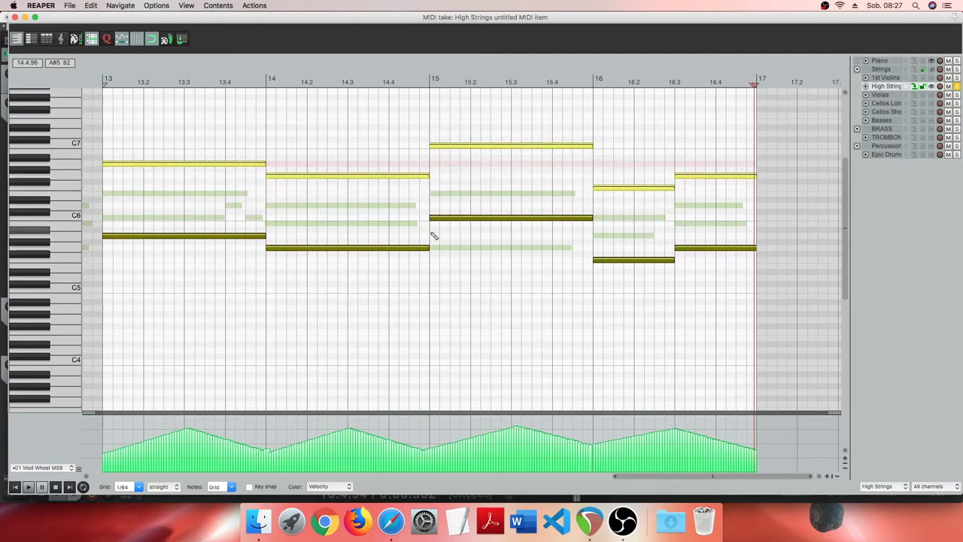
# Step: Play the octave-doubled notes from the start of bar 13
pyautogui.click(15, 487)
pyautogui.press('space')
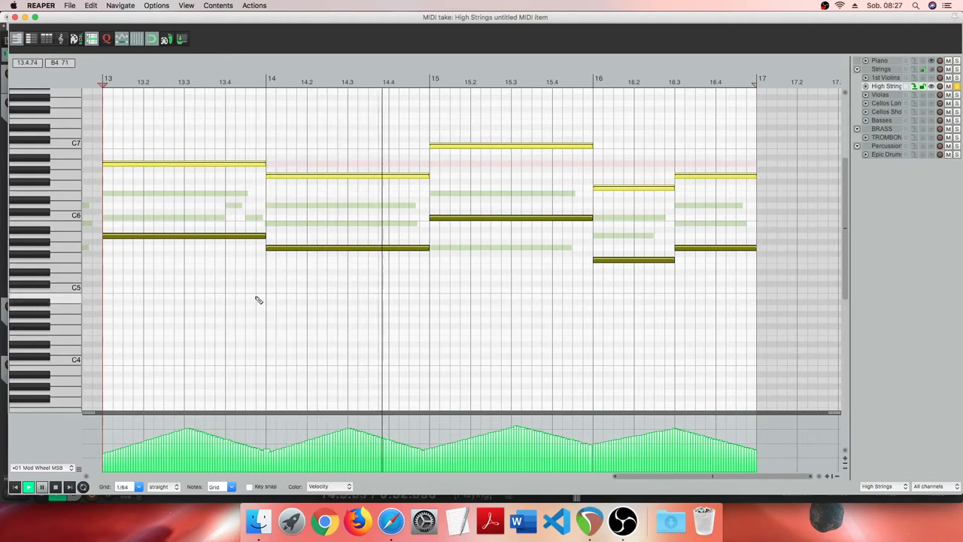
pyautogui.press('space')
# Step: Set the velocity of all the High Strings notes to 19, play them back and close the MIDI editor
pyautogui.moveTo(714, 138); pyautogui.dragTo(188, 280)
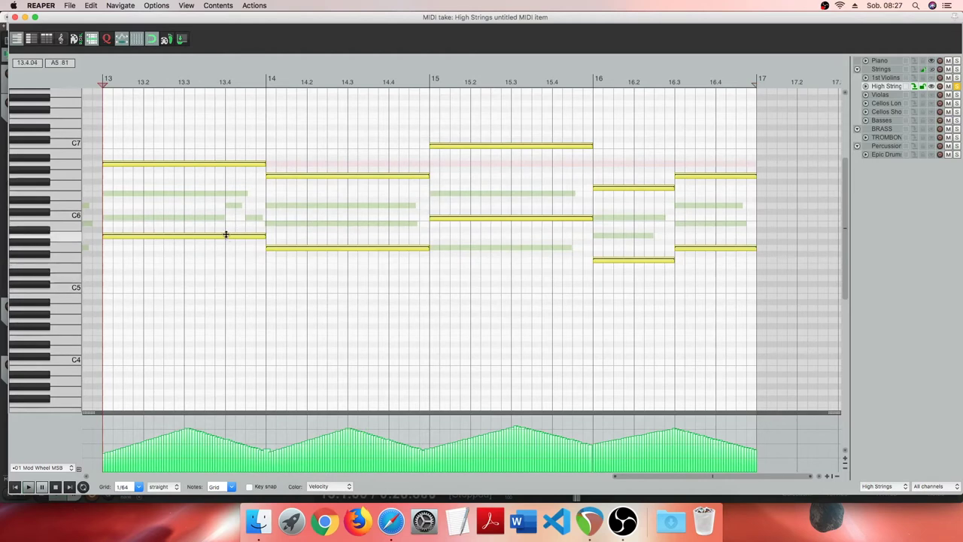
pyautogui.click(223, 252)
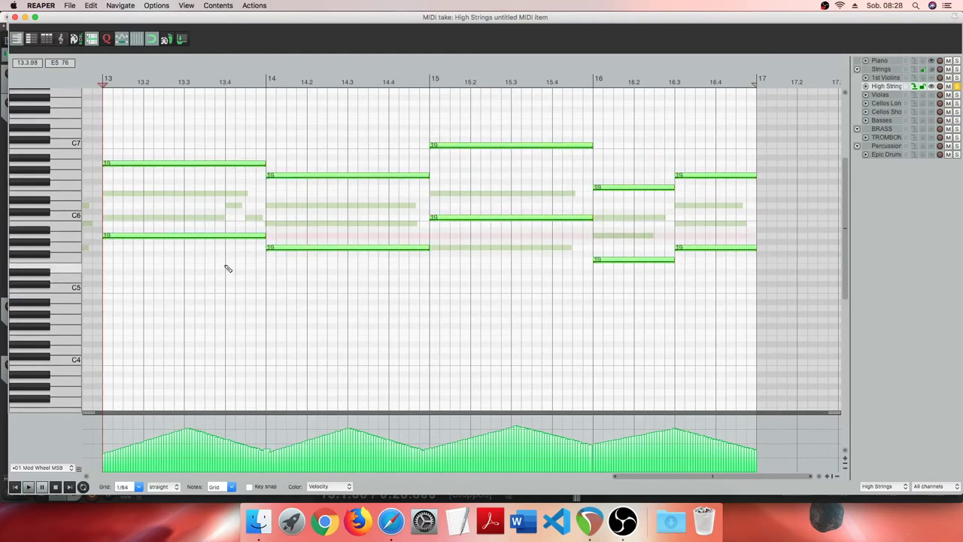
pyautogui.press('space')
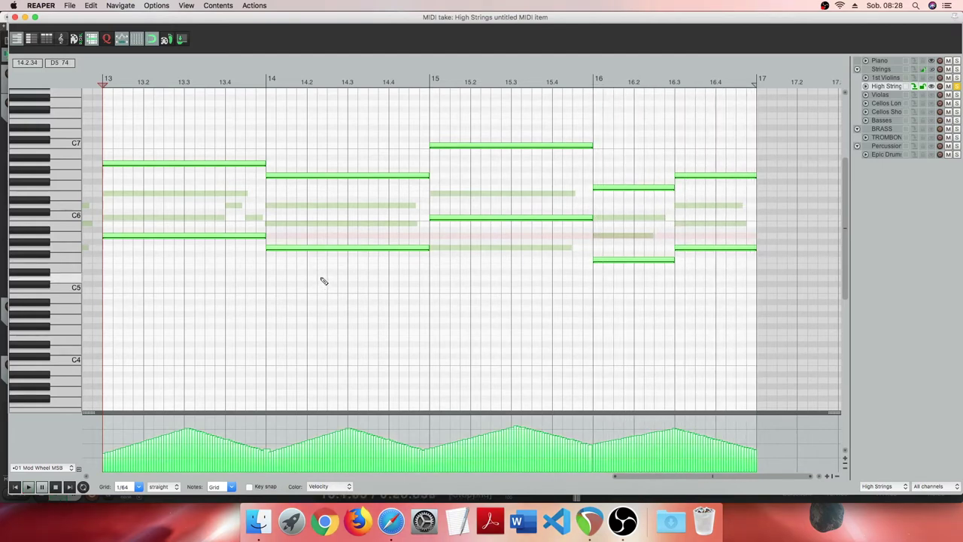
pyautogui.click(299, 213)
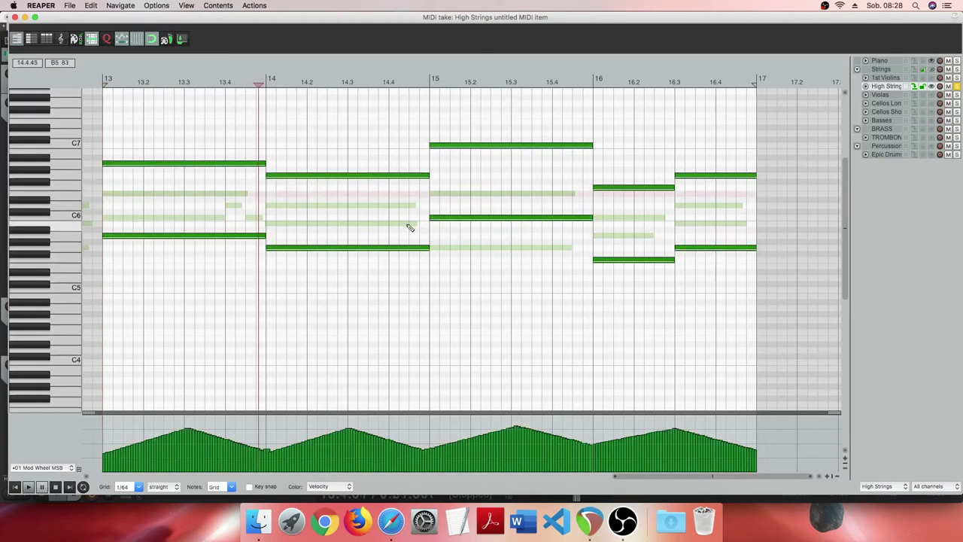
pyautogui.click(14, 16)
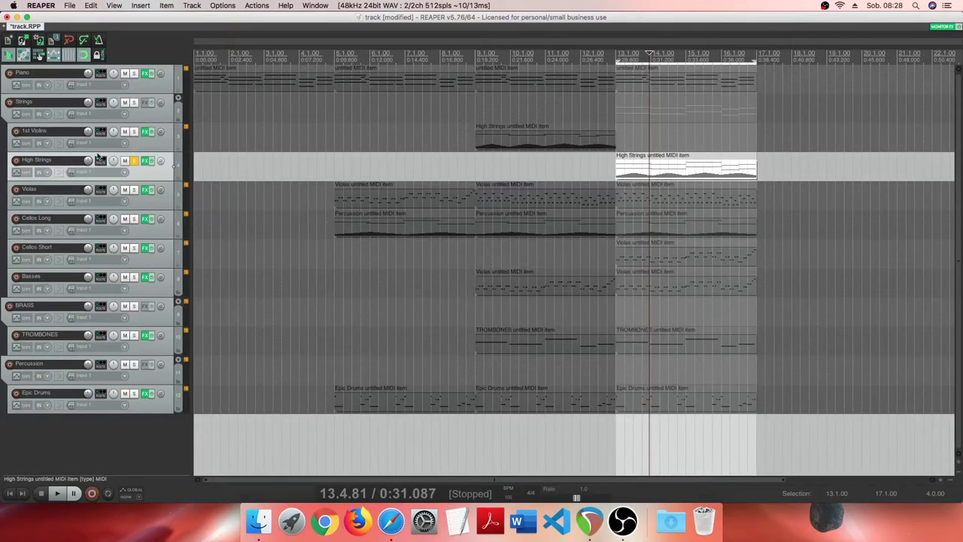
# Step: Rename the High Strings track as 2nd Violins
pyautogui.doubleClick(55, 163)
pyautogui.write('2nd Violins')
pyautogui.press('Return')
# Step: Replace the track's 1st Violins Kontakt instrument with Cinematic Strings 2nd Violins.nki, discarding the old instrument's changes
pyautogui.click(148, 162)
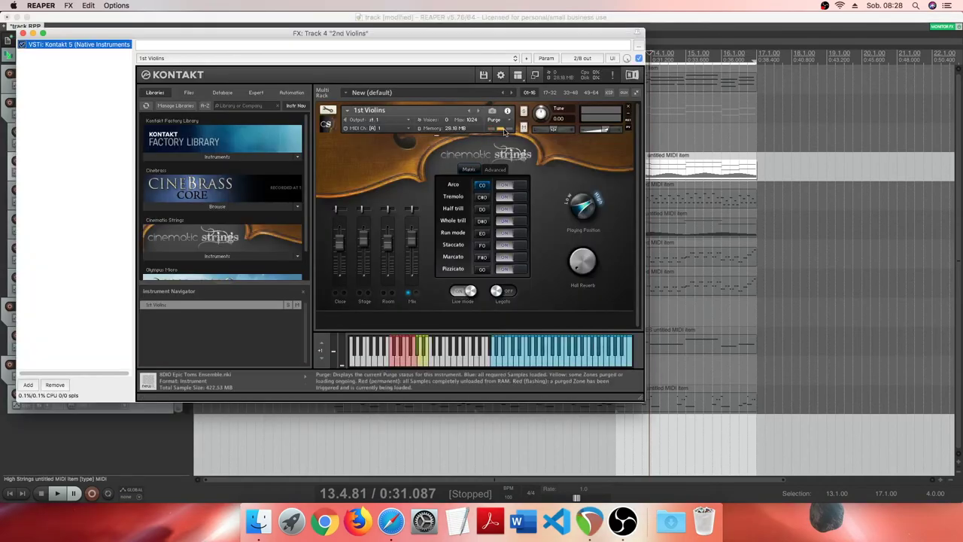
pyautogui.click(627, 108)
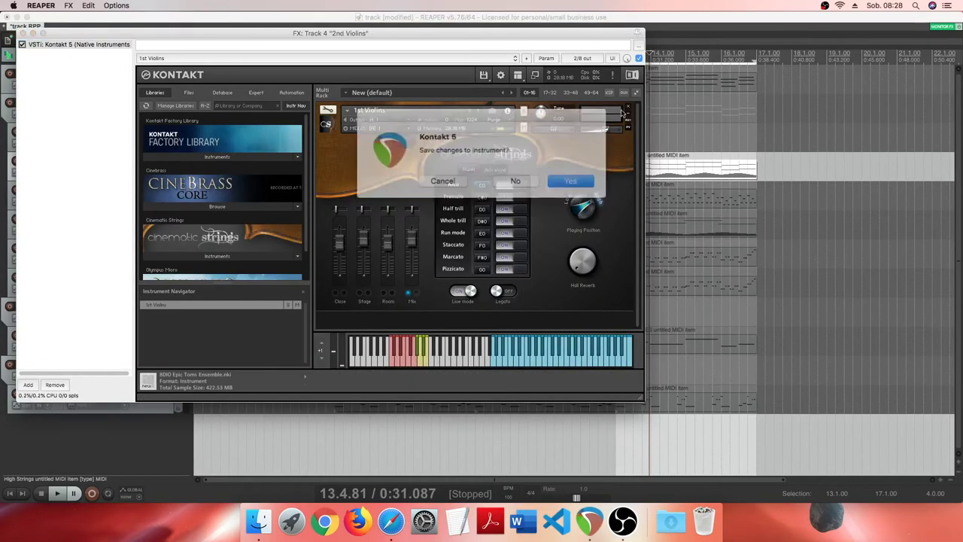
pyautogui.click(511, 177)
pyautogui.click(217, 256)
pyautogui.scroll(-3, 173, 226)
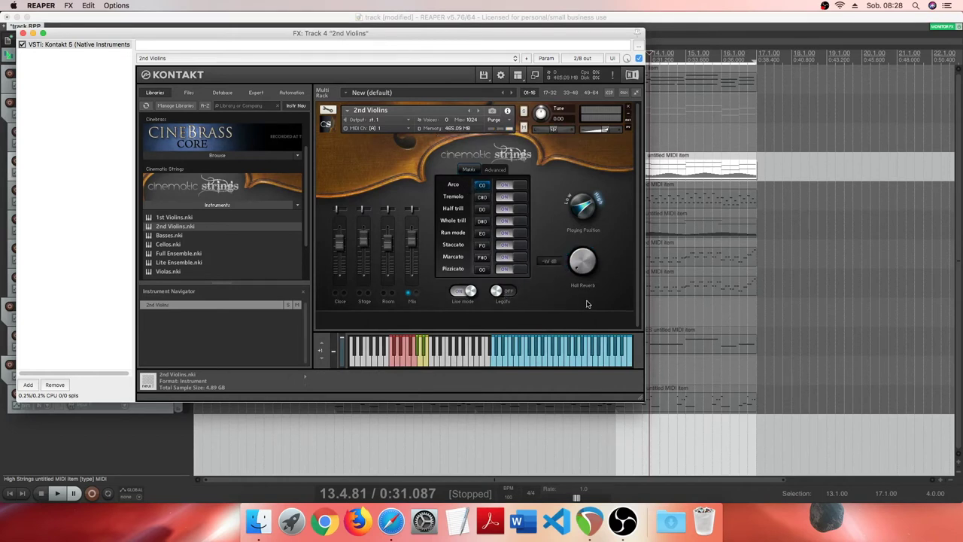
# Step: Purge the 2nd Violins instrument's samples and close the FX window
pyautogui.click(510, 129)
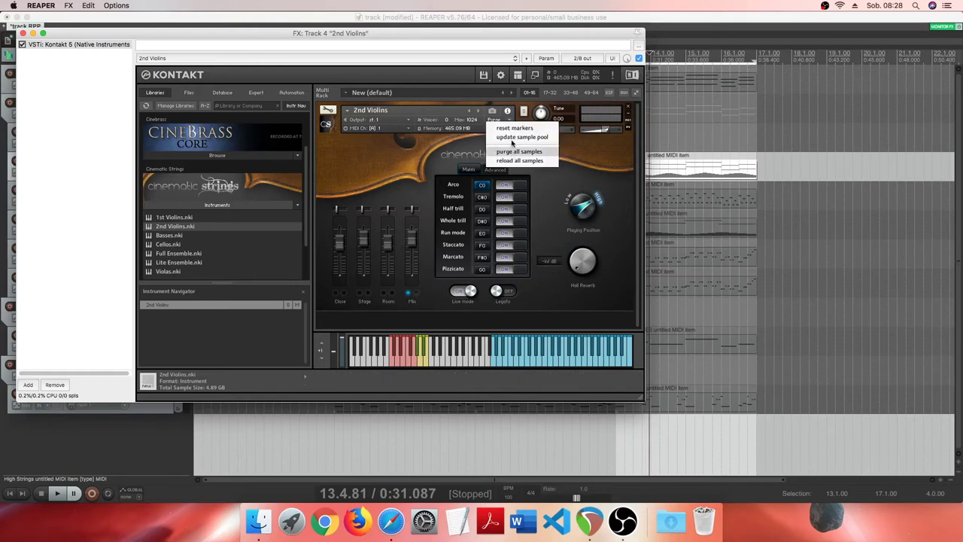
pyautogui.click(515, 144)
pyautogui.click(23, 34)
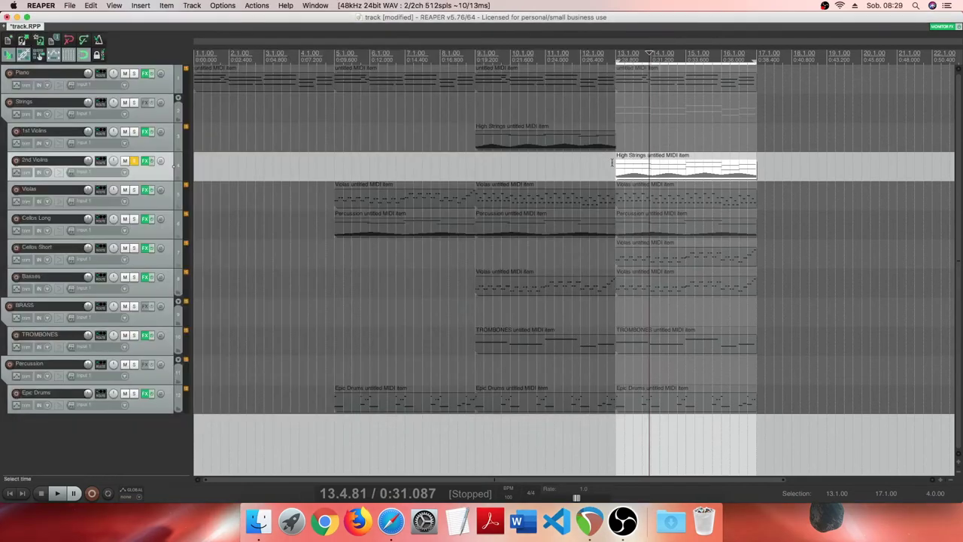
# Step: Play the soloed 2nd Violins track from bar 13 and turn its solo off
pyautogui.click(623, 164)
pyautogui.click(58, 495)
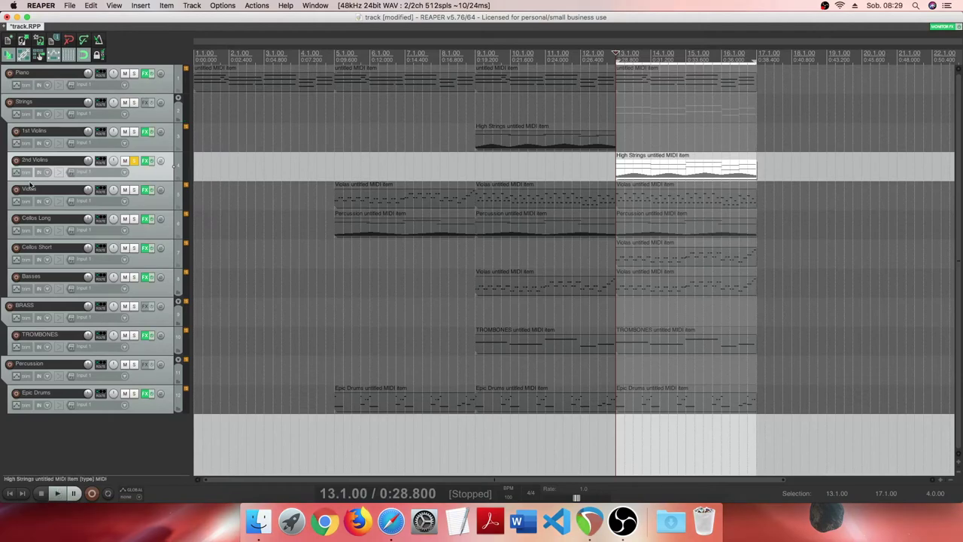
pyautogui.click(134, 161)
# Step: Duplicate the Basses track and name the copy Basses Long
pyautogui.click(168, 287)
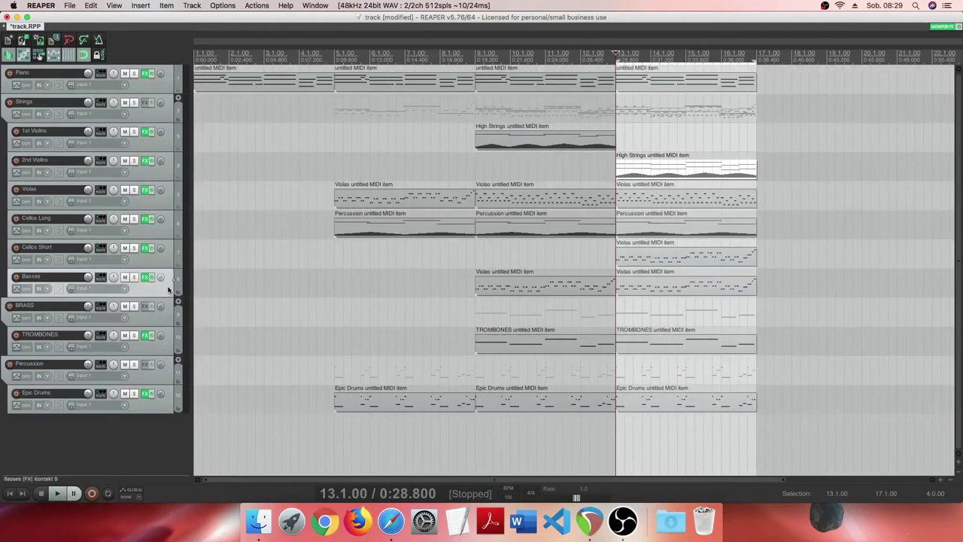
pyautogui.rightClick(169, 288)
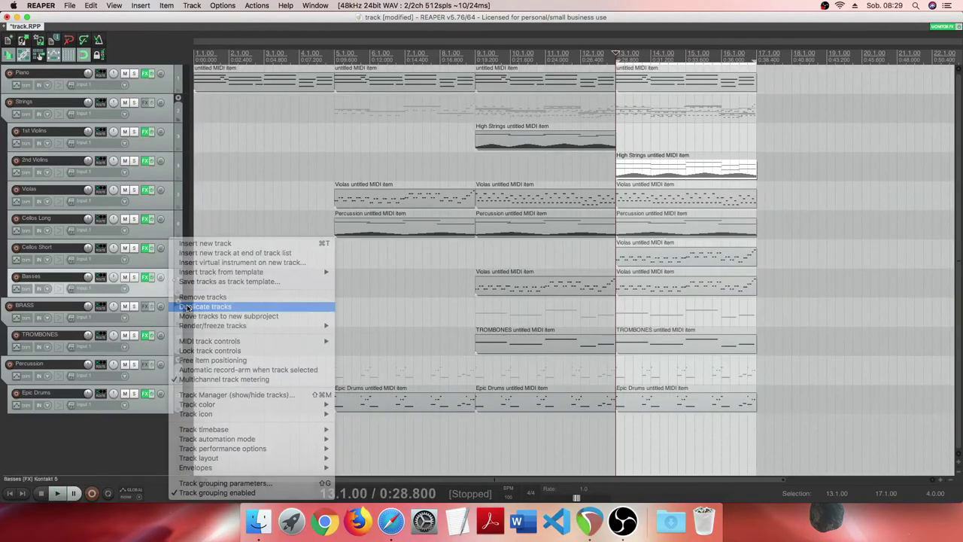
pyautogui.click(188, 308)
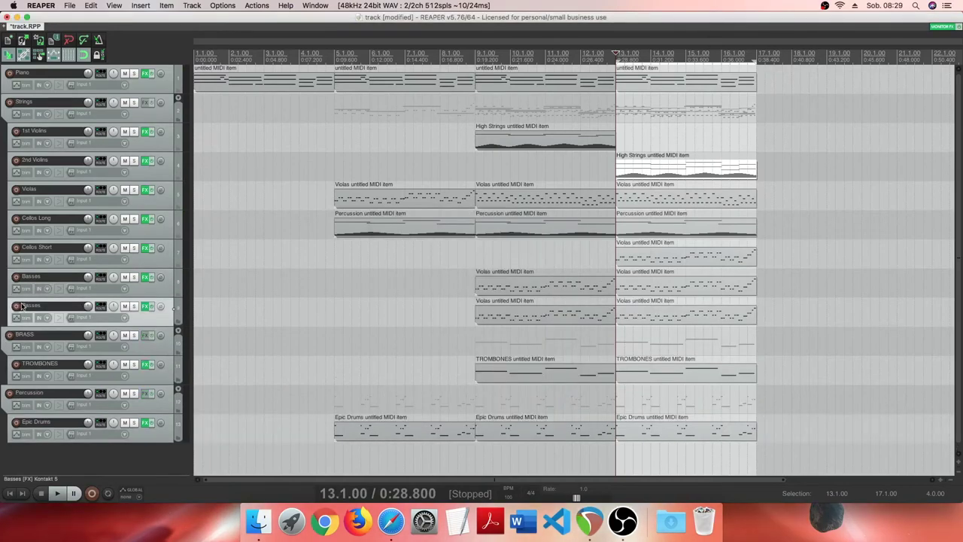
pyautogui.doubleClick(23, 305)
pyautogui.press('Right')
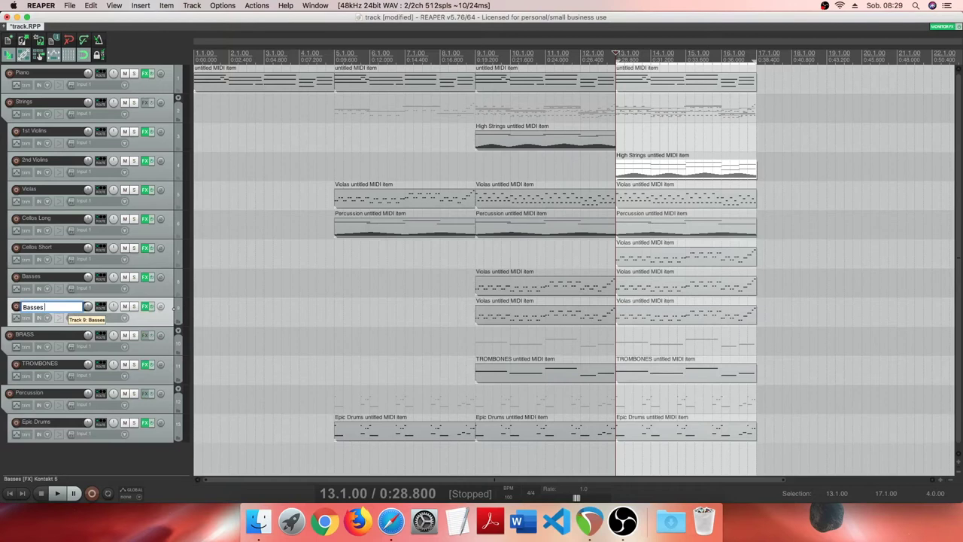
pyautogui.press('Return')
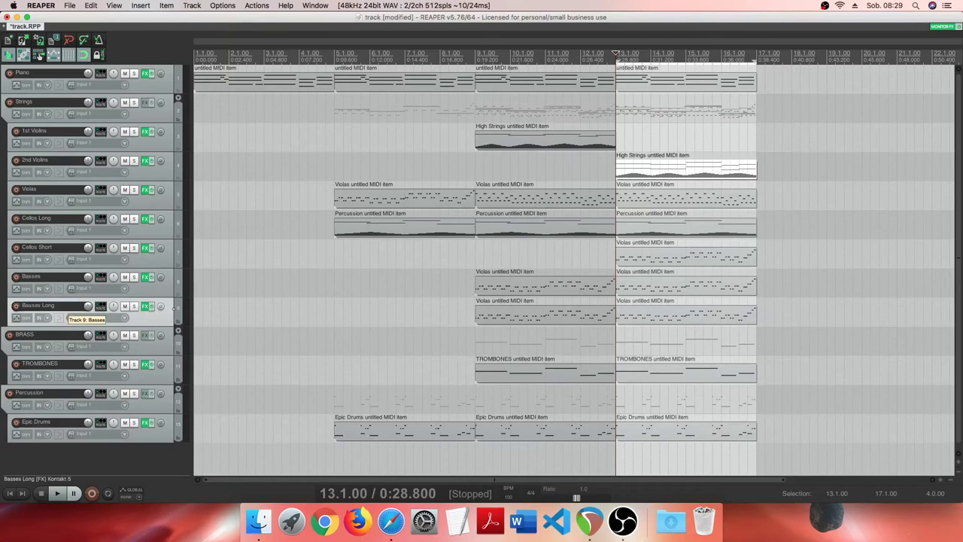
# Step: Delete both items on Basses Long and paste a copy of the Cellos Long bar 13 item there at bar 13
pyautogui.moveTo(669, 316); pyautogui.dragTo(602, 316)
pyautogui.press('Delete')
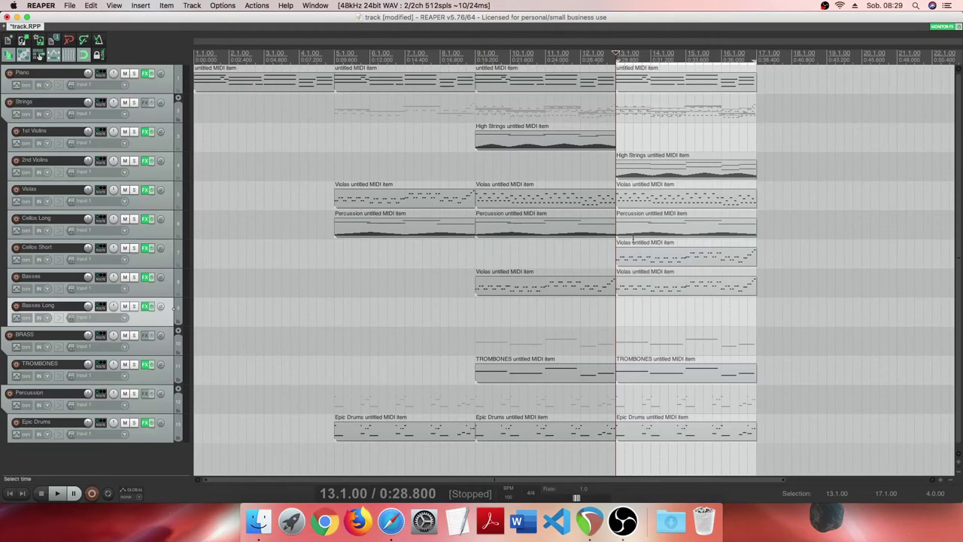
pyautogui.click(630, 227)
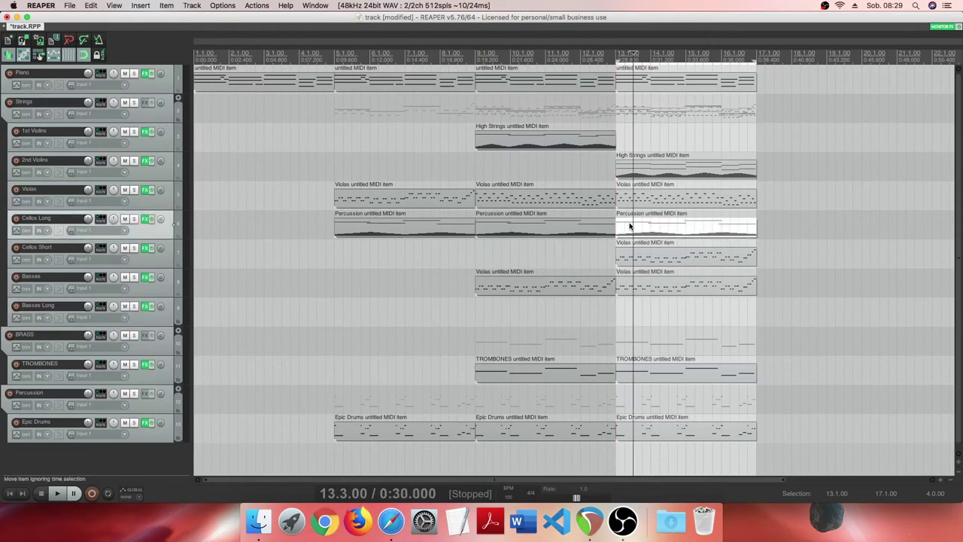
pyautogui.hotkey('ctrl', 'x')
pyautogui.click(614, 315)
pyautogui.hotkey('ctrl', 'v')
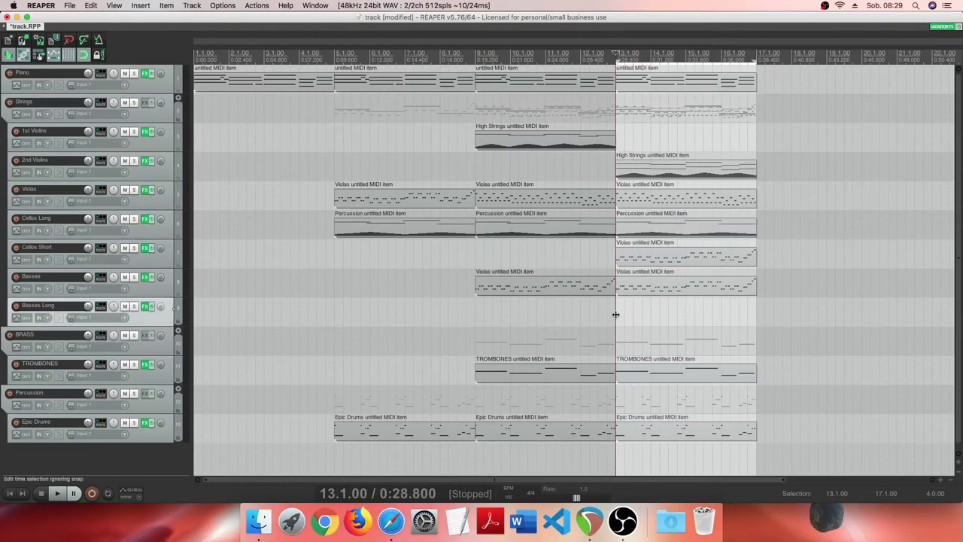
# Step: Solo Basses Long, check its Kontakt instrument, and open its bar 13 item in the MIDI editor to play it
pyautogui.click(134, 307)
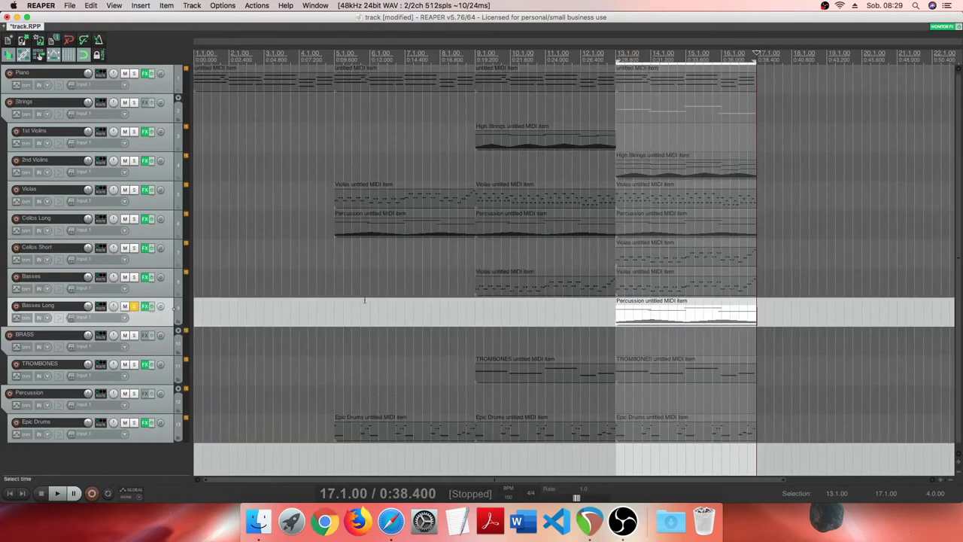
pyautogui.click(146, 307)
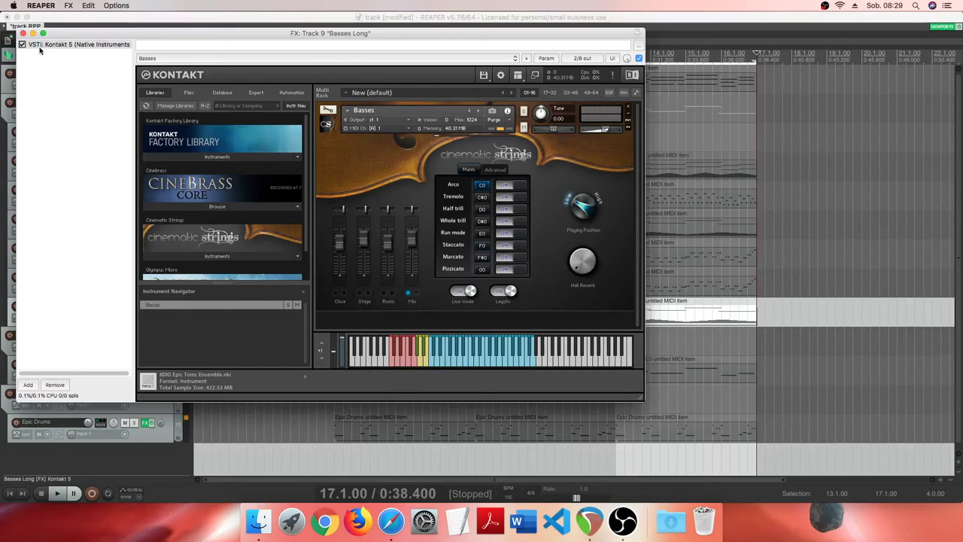
pyautogui.click(23, 33)
pyautogui.doubleClick(637, 320)
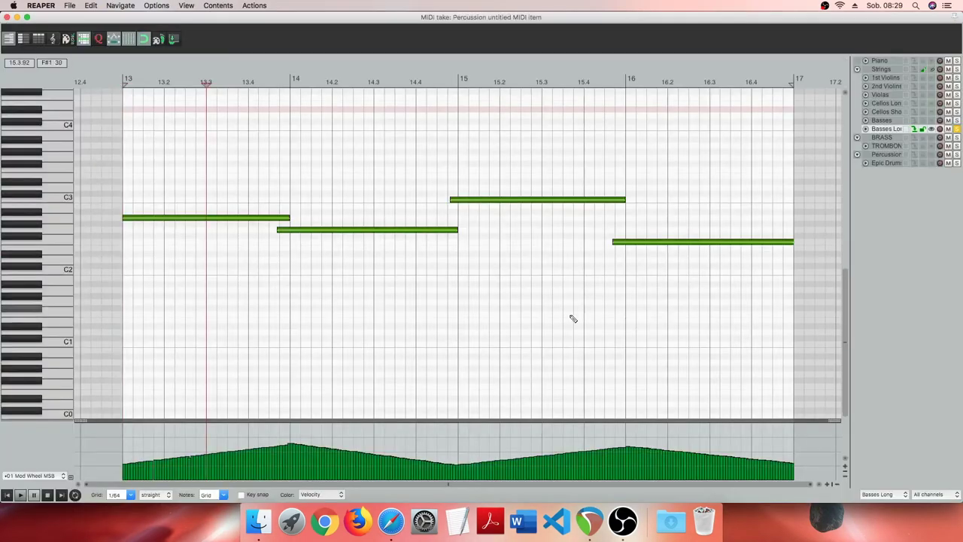
pyautogui.click(6, 495)
pyautogui.press('space')
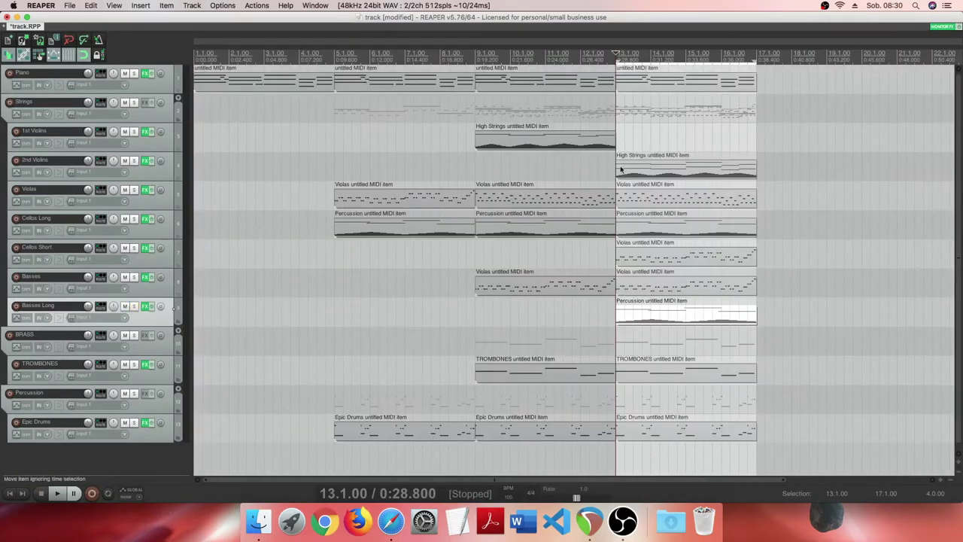
# Step: Play the full arrangement from bar 13 to the end of the section
pyautogui.click(620, 169)
pyautogui.press('space')
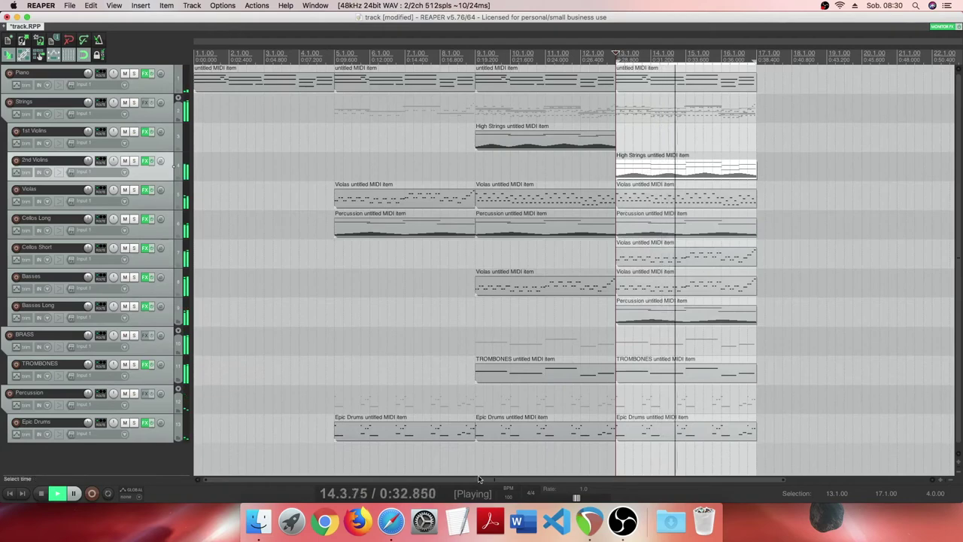
pyautogui.hscroll(3, 542, 481)
pyautogui.hscroll(7, 542, 482)
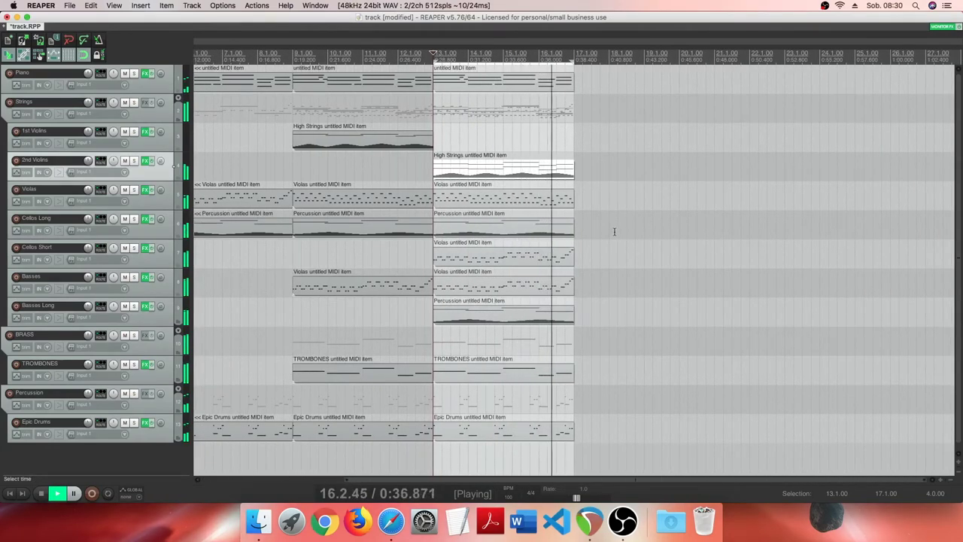
pyautogui.press('space')
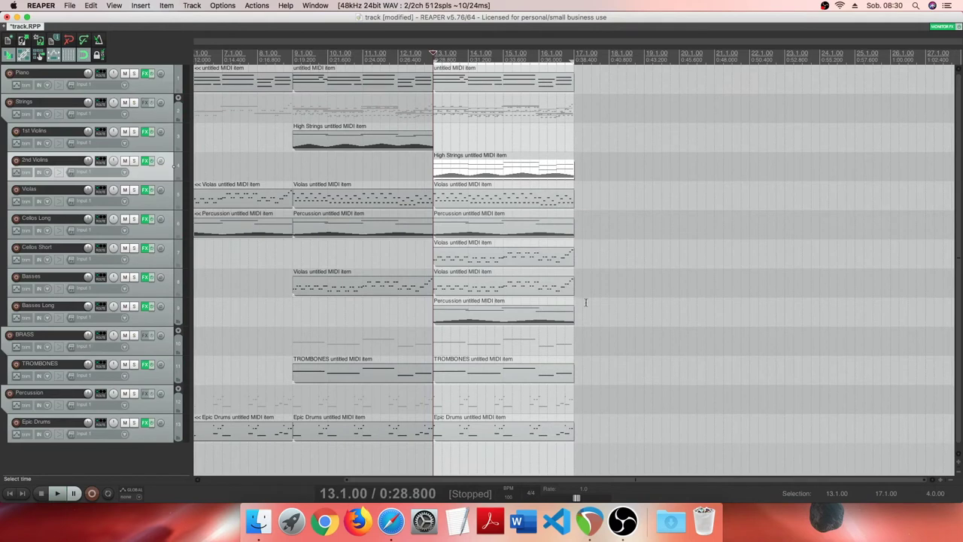
# Step: Open the TROMBONES item at bar 9 and draw one 01 Mod Wheel MSB swell per bar across its four bars
pyautogui.click(441, 322)
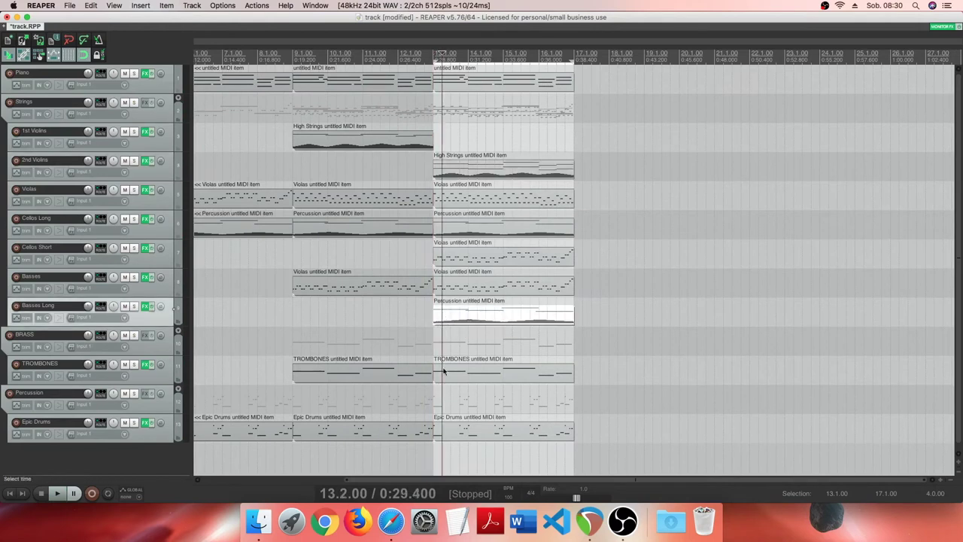
pyautogui.click(350, 375)
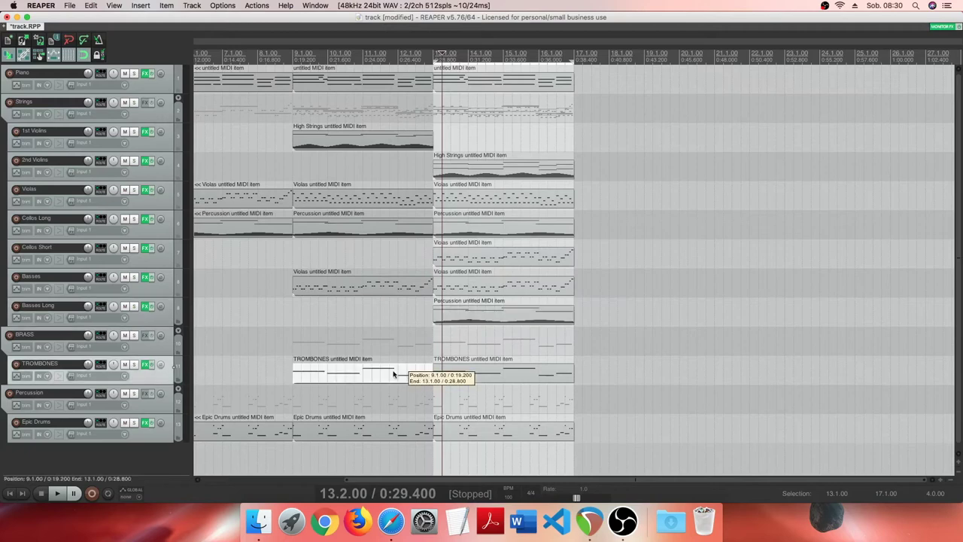
pyautogui.doubleClick(318, 379)
pyautogui.click(47, 468)
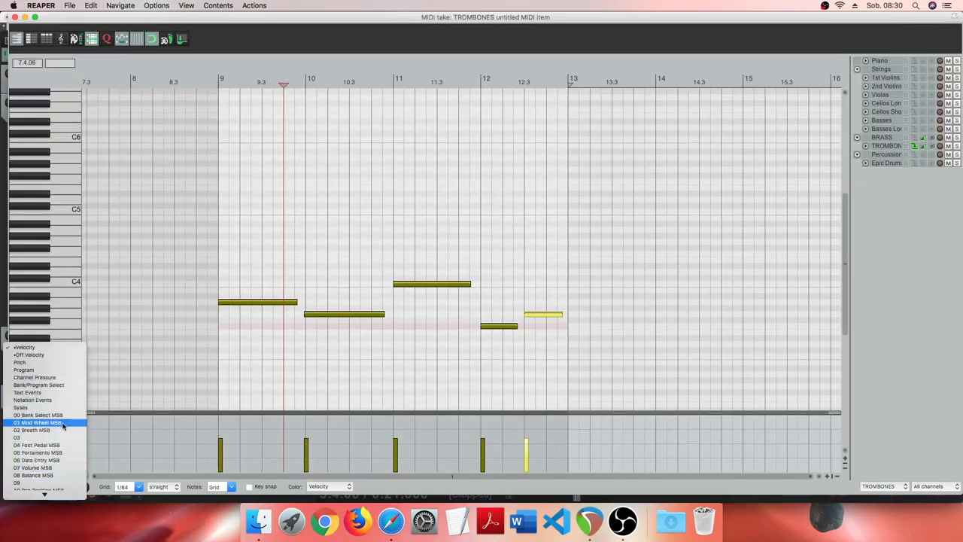
pyautogui.click(64, 423)
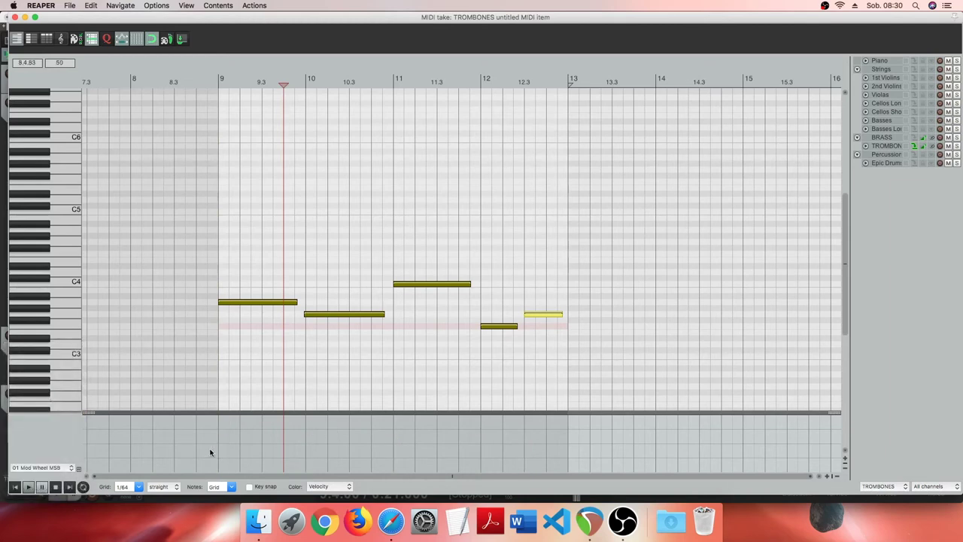
pyautogui.moveTo(218, 450)
pyautogui.mouseDown()
pyautogui.moveTo(269, 433)
pyautogui.moveTo(298, 447)
pyautogui.mouseUp()
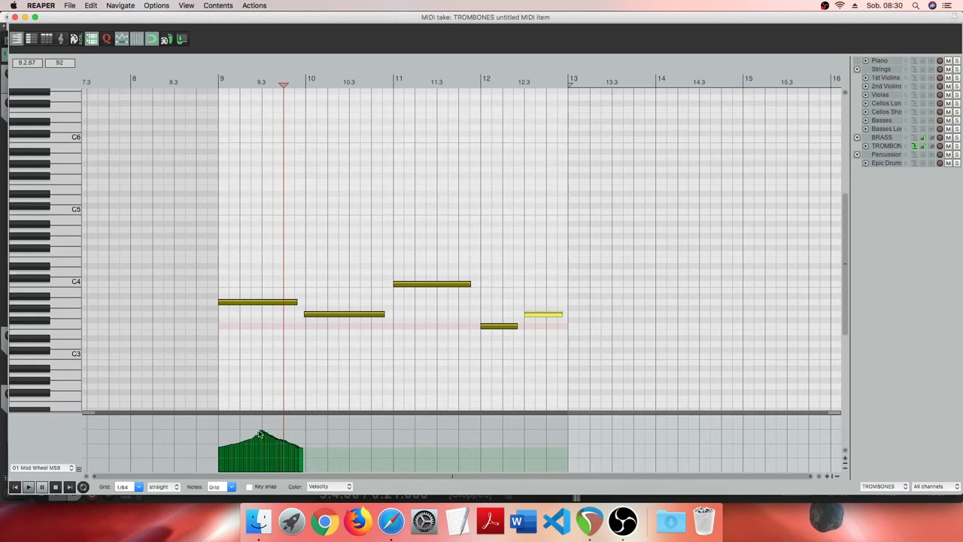
pyautogui.moveTo(303, 450)
pyautogui.mouseDown()
pyautogui.moveTo(351, 434)
pyautogui.moveTo(391, 449)
pyautogui.moveTo(435, 435)
pyautogui.moveTo(394, 451)
pyautogui.moveTo(441, 435)
pyautogui.moveTo(478, 450)
pyautogui.moveTo(522, 433)
pyautogui.moveTo(561, 448)
pyautogui.mouseUp()
# Step: Play the soloed trombones from bar 9 and redraw their mod wheel swells with higher peaks and lower dips
pyautogui.click(15, 488)
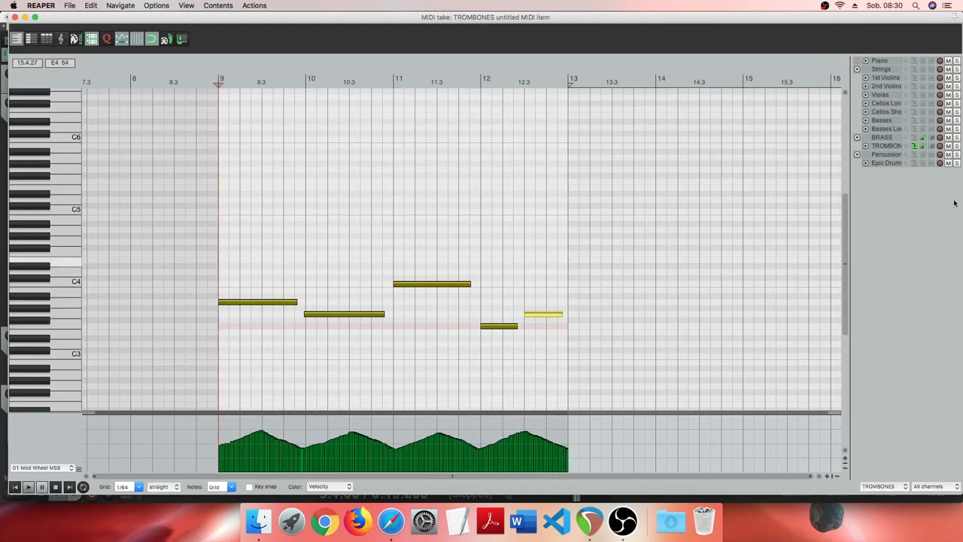
pyautogui.click(29, 488)
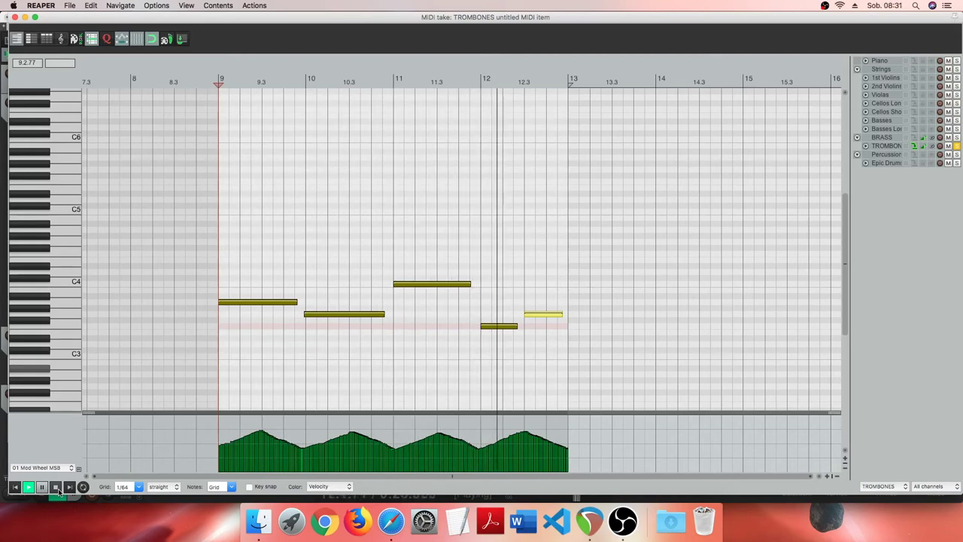
pyautogui.click(56, 488)
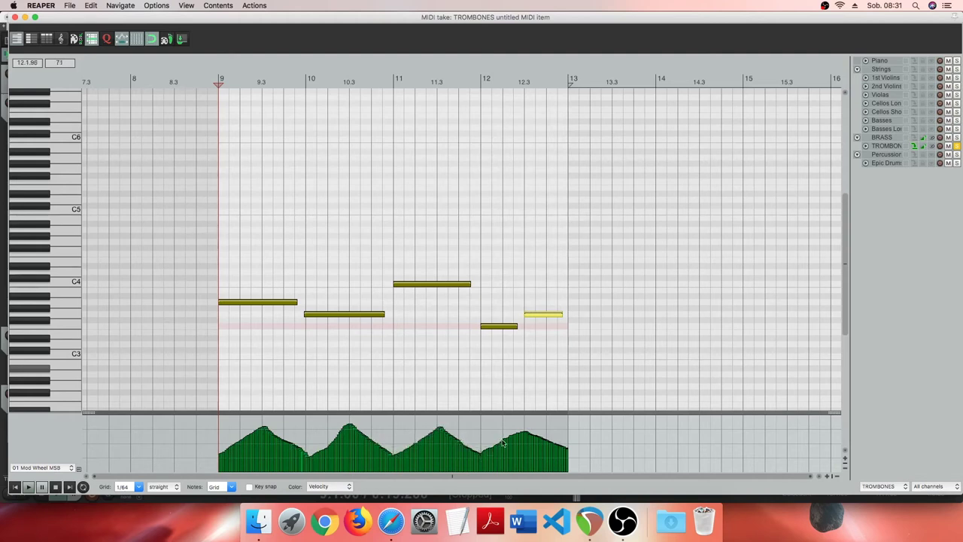
pyautogui.moveTo(524, 426); pyautogui.dragTo(564, 450)
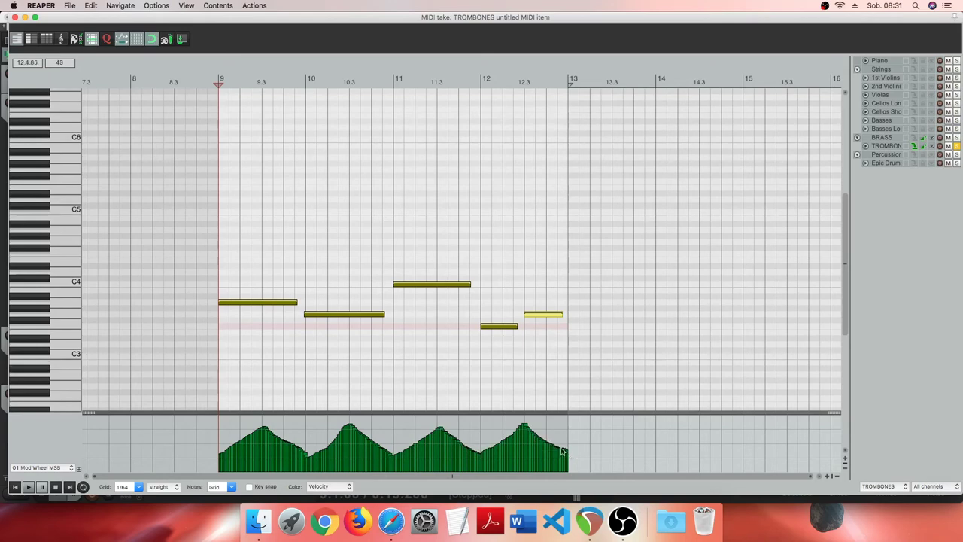
pyautogui.click(14, 18)
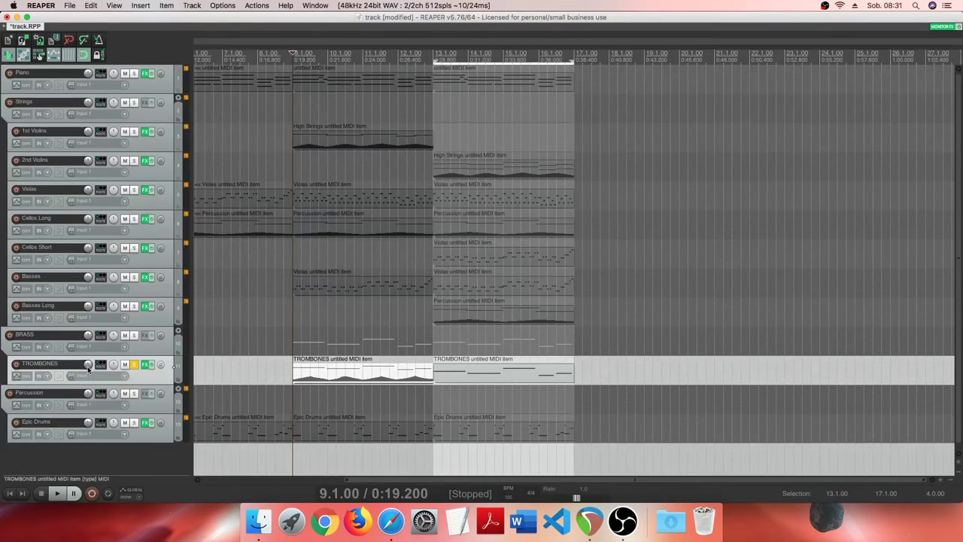
# Step: Replace the TROMBONES item at bar 13 with a copy of the bar 9 item and play the full mix from bar 13
pyautogui.press('space')
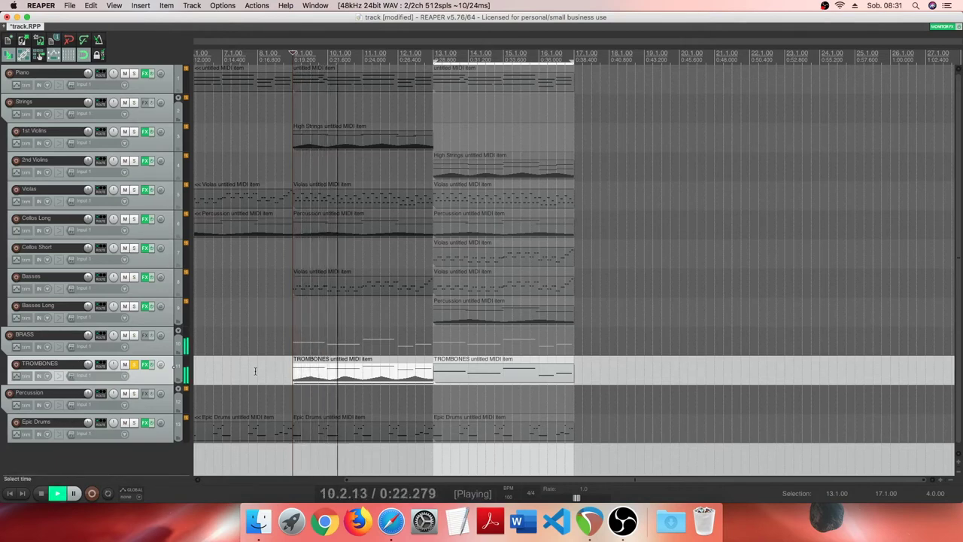
pyautogui.click(473, 374)
pyautogui.press('space')
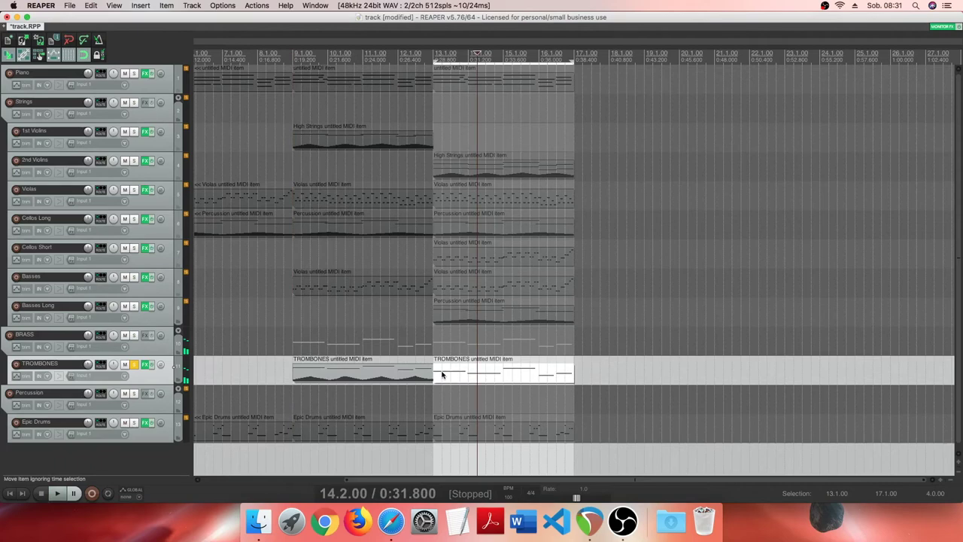
pyautogui.moveTo(442, 374); pyautogui.dragTo(378, 376)
pyautogui.hotkey('ctrl', 'z')
pyautogui.hotkey('ctrl', 'a')
pyautogui.press('space')
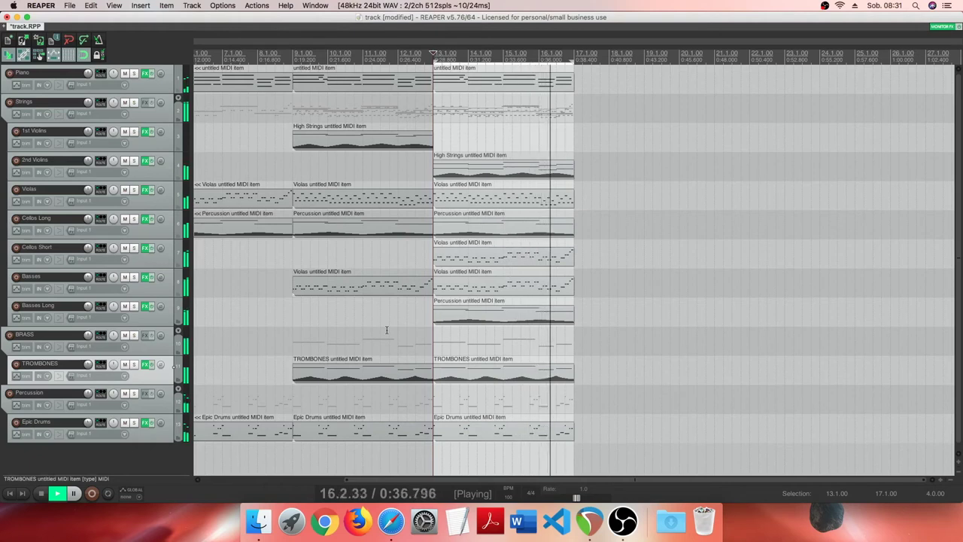
pyautogui.press('space')
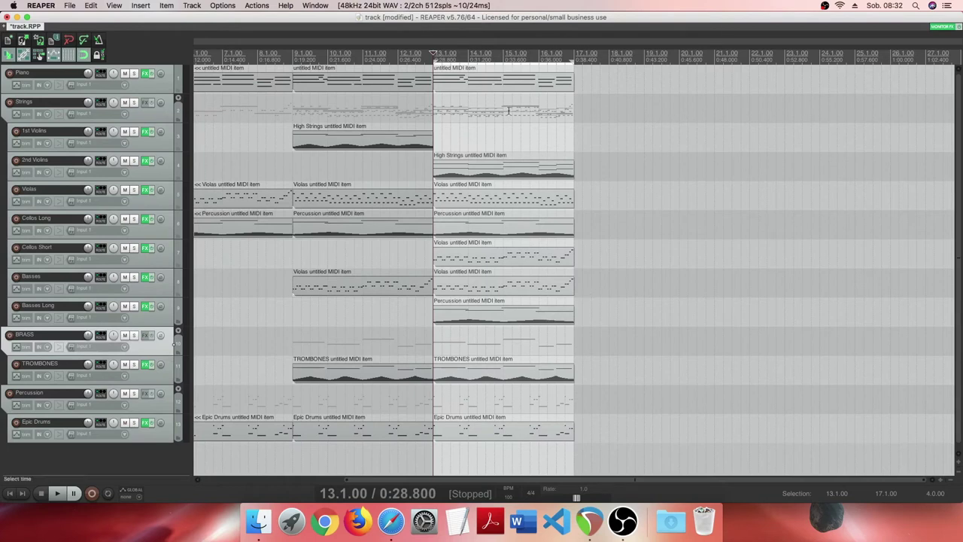
# Step: Select all the items in bars 13 to 17 and copy them to bar 17
pyautogui.click(474, 462)
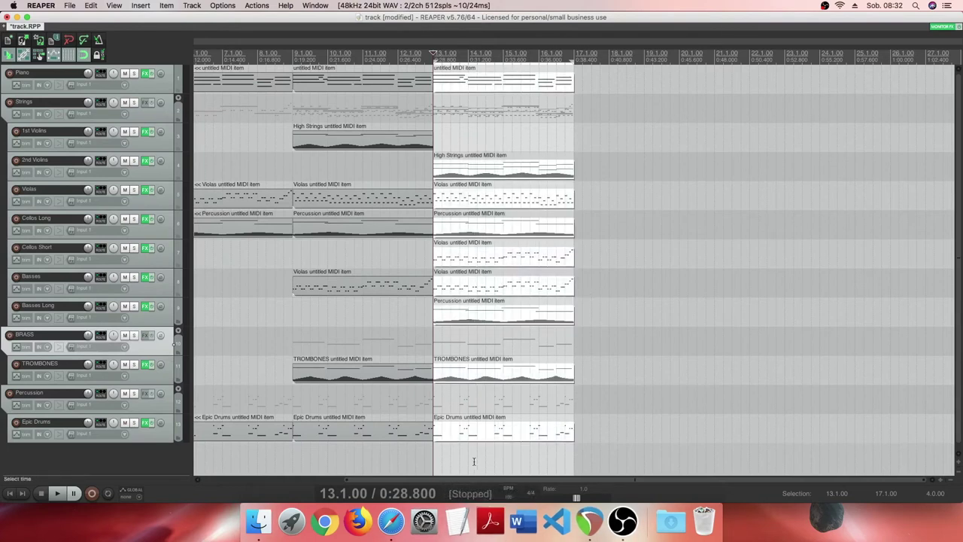
pyautogui.click(572, 78)
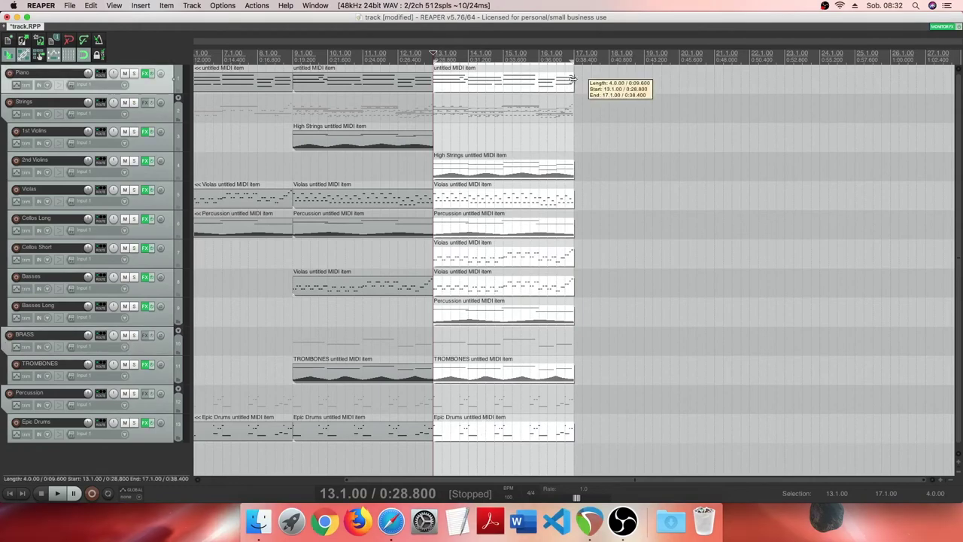
pyautogui.press('super+d')
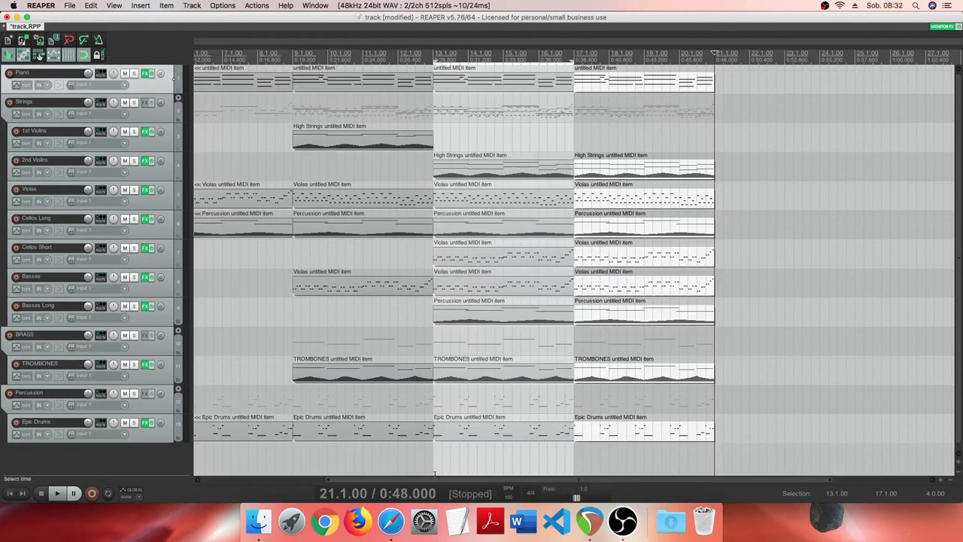
# Step: Paste two more copies of the four-bar section at bars 22 and 26, leaving bar 21 empty
pyautogui.hscroll(5, 634, 153)
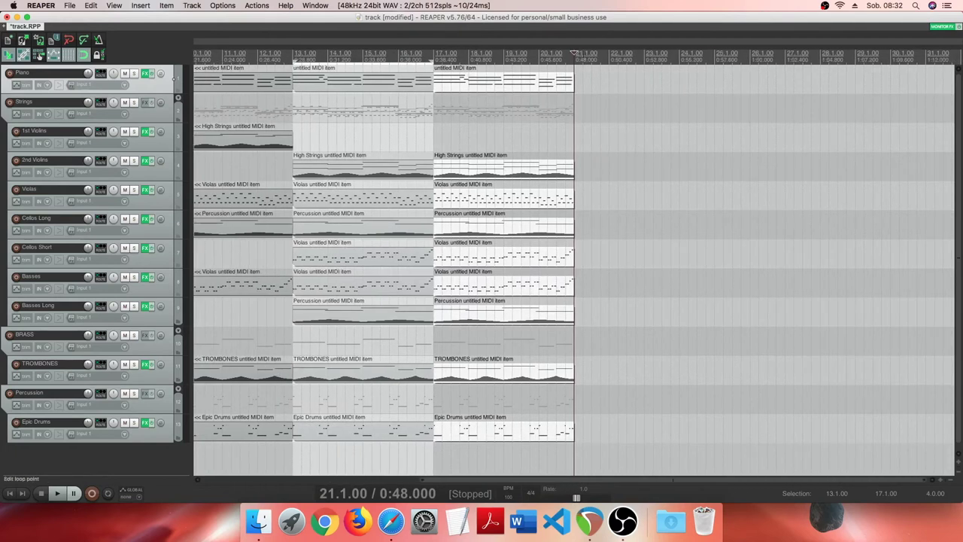
pyautogui.click(609, 71)
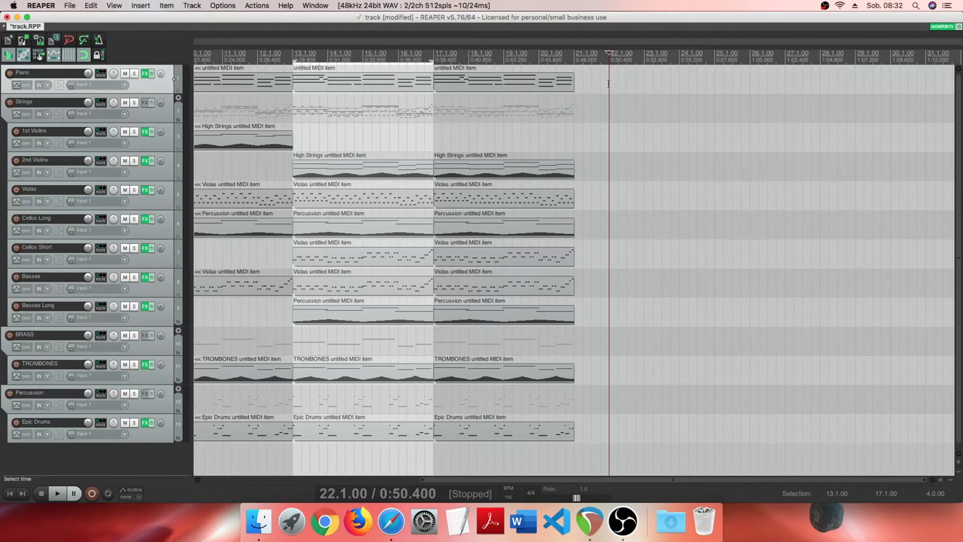
pyautogui.press('super+v')
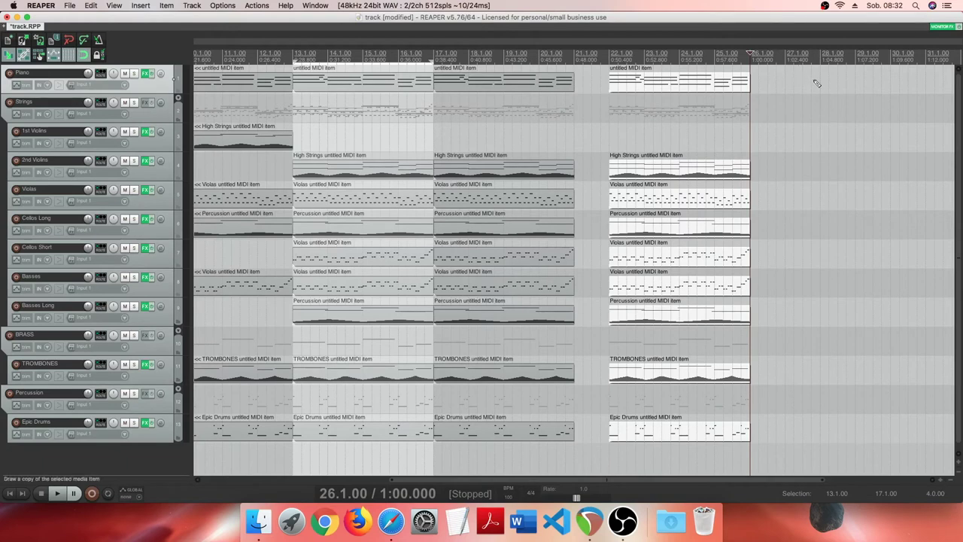
pyautogui.press('super+v')
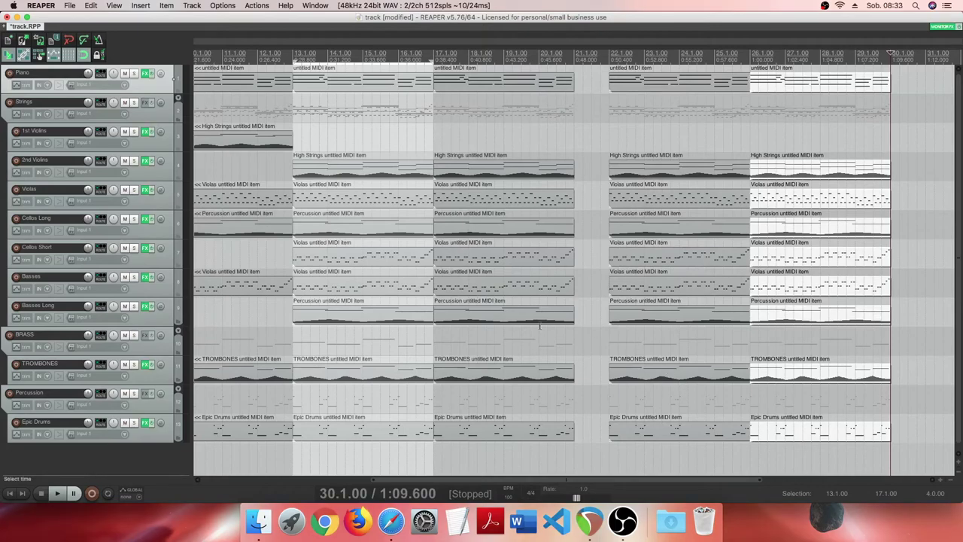
# Step: Insert an empty one-bar MIDI item on the Piano track in the gap from bar 21 to bar 22
pyautogui.click(578, 131)
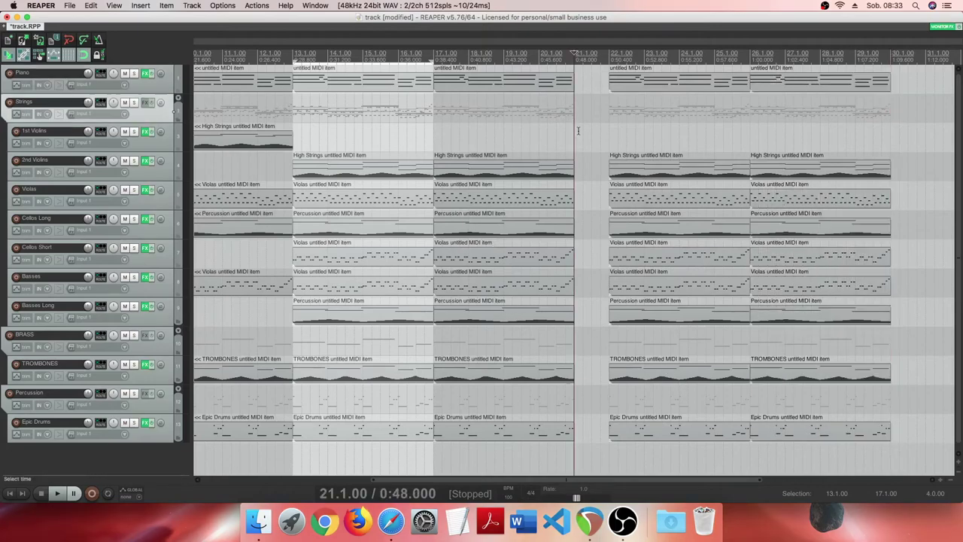
pyautogui.click(578, 130)
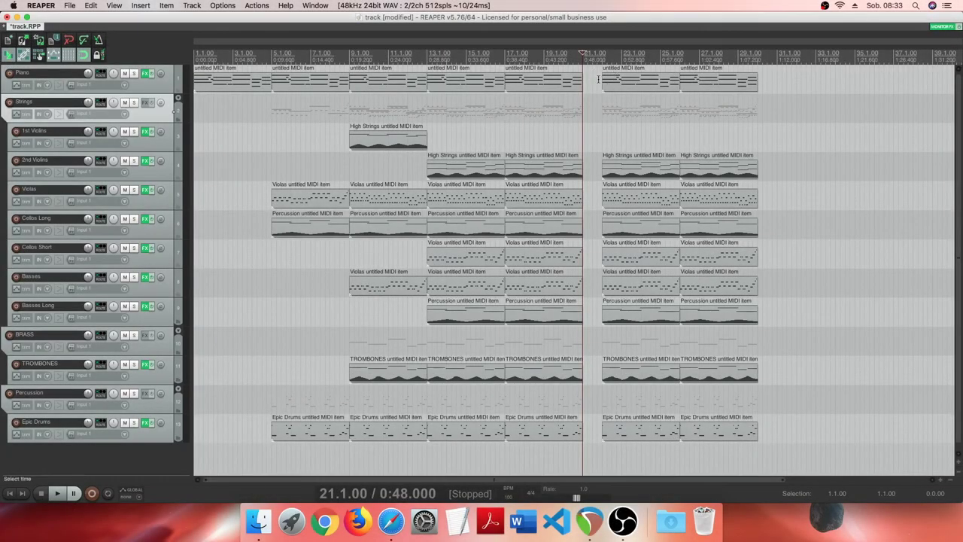
pyautogui.click(598, 79)
pyautogui.scroll(8, 598, 79)
pyautogui.moveTo(608, 85); pyautogui.dragTo(474, 83)
pyautogui.click(137, 6)
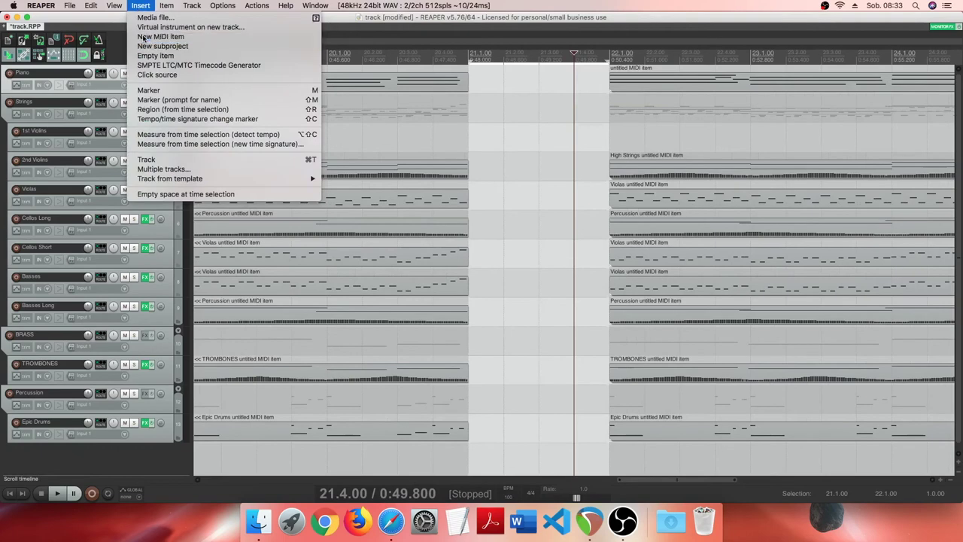
pyautogui.click(154, 36)
pyautogui.click(482, 85)
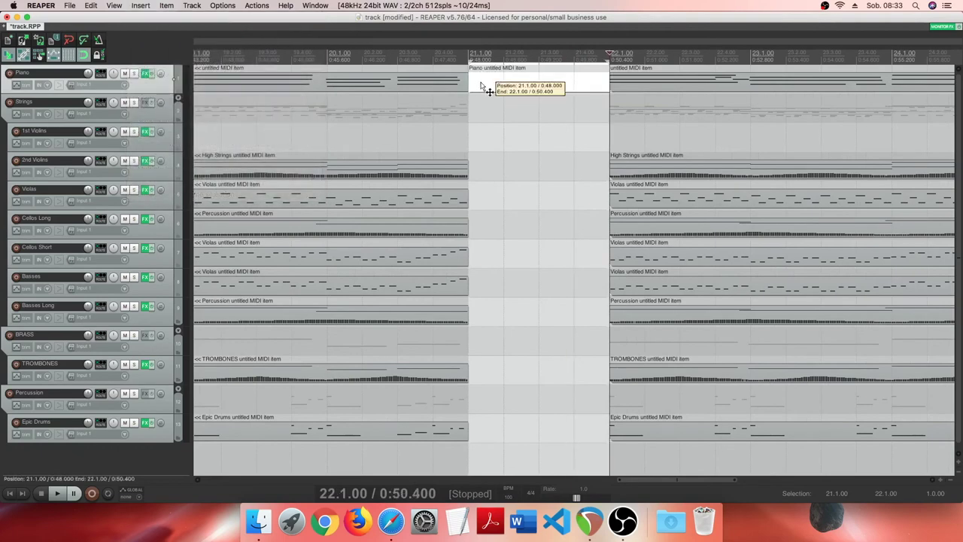
pyautogui.click(477, 84)
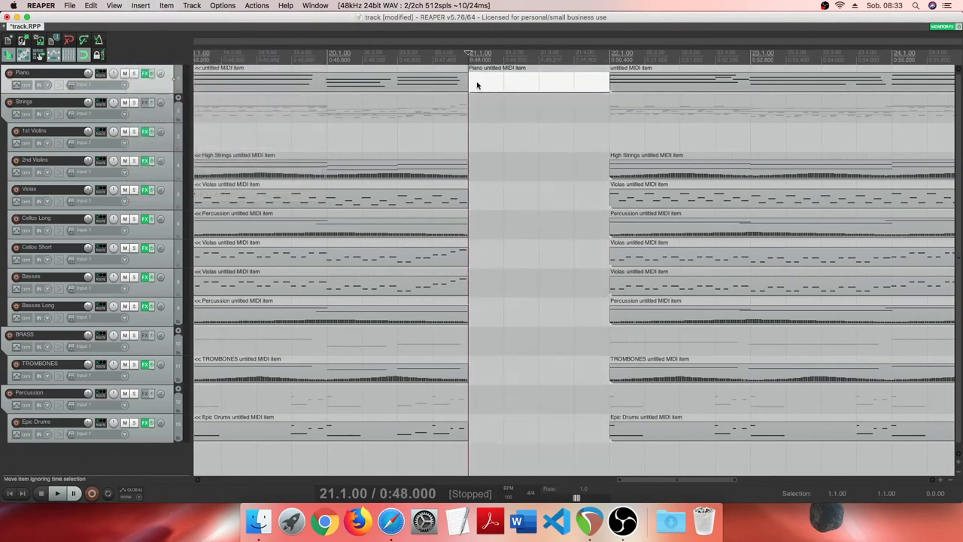
# Step: In the Piano item at bar 21, draw four short D6 notes, one starting on each beat
pyautogui.doubleClick(478, 84)
pyautogui.scroll(3, 464, 168)
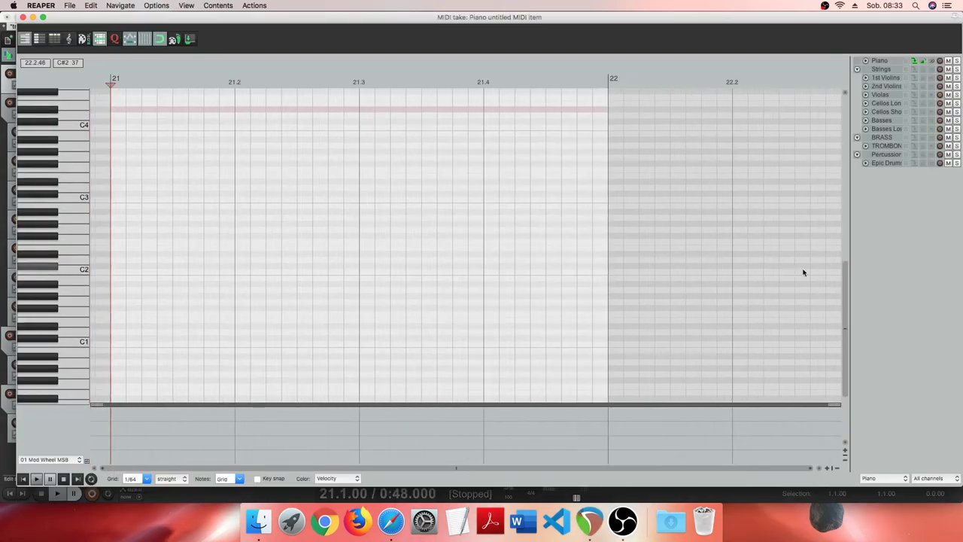
pyautogui.moveTo(844, 290); pyautogui.dragTo(850, 208)
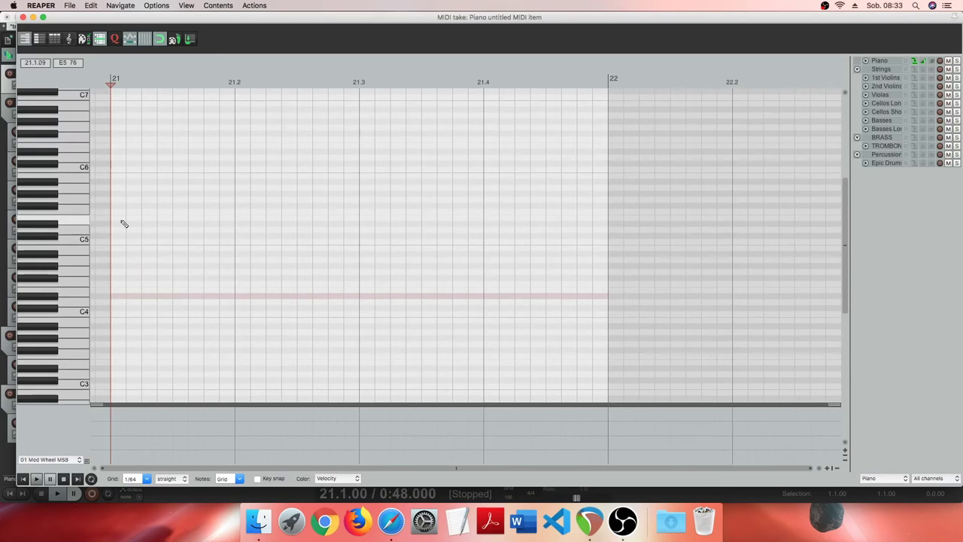
pyautogui.click(121, 158)
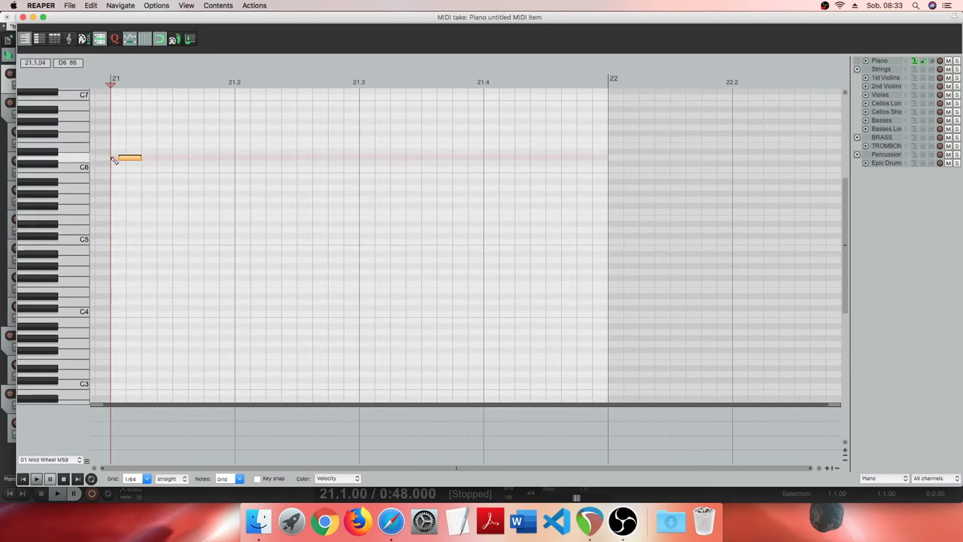
pyautogui.moveTo(237, 161); pyautogui.dragTo(262, 161)
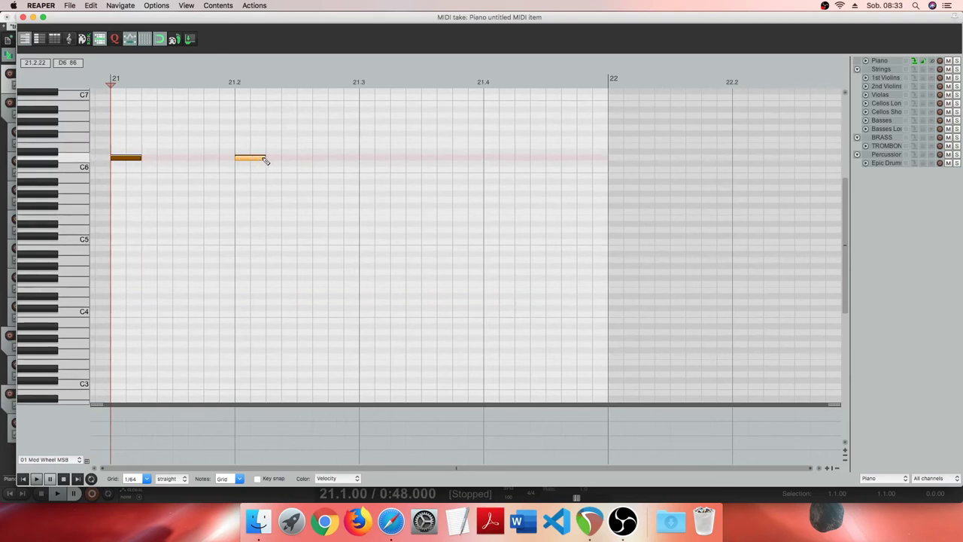
pyautogui.moveTo(362, 160); pyautogui.dragTo(392, 161)
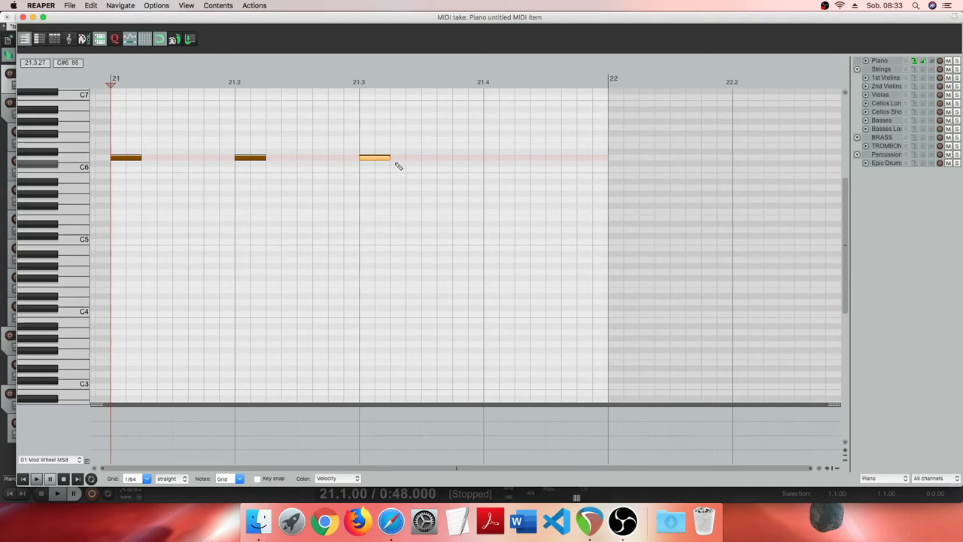
pyautogui.moveTo(484, 161); pyautogui.dragTo(512, 161)
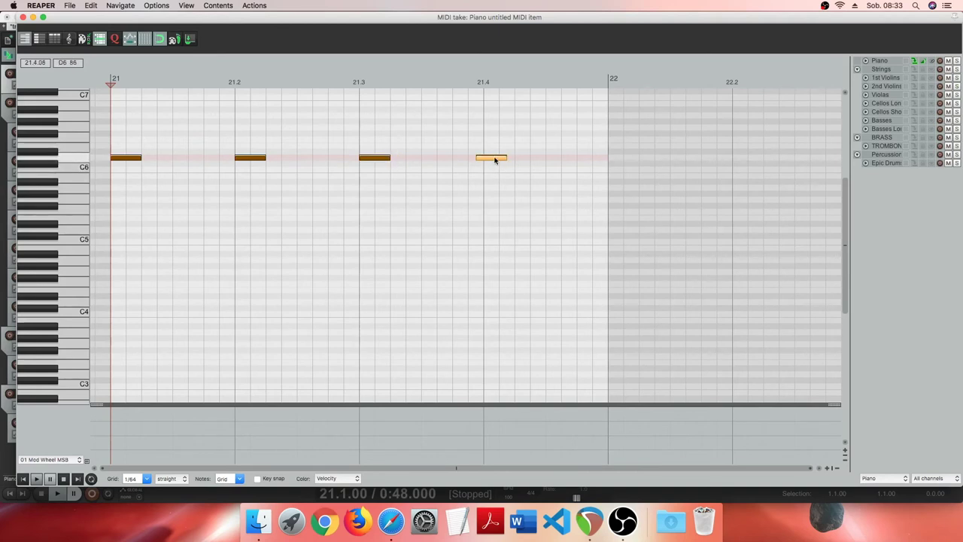
# Step: Set the velocities of the four D6 notes to descend from 72 on beat 1 to 34 on beat 4, and play the bar
pyautogui.press('super+a')
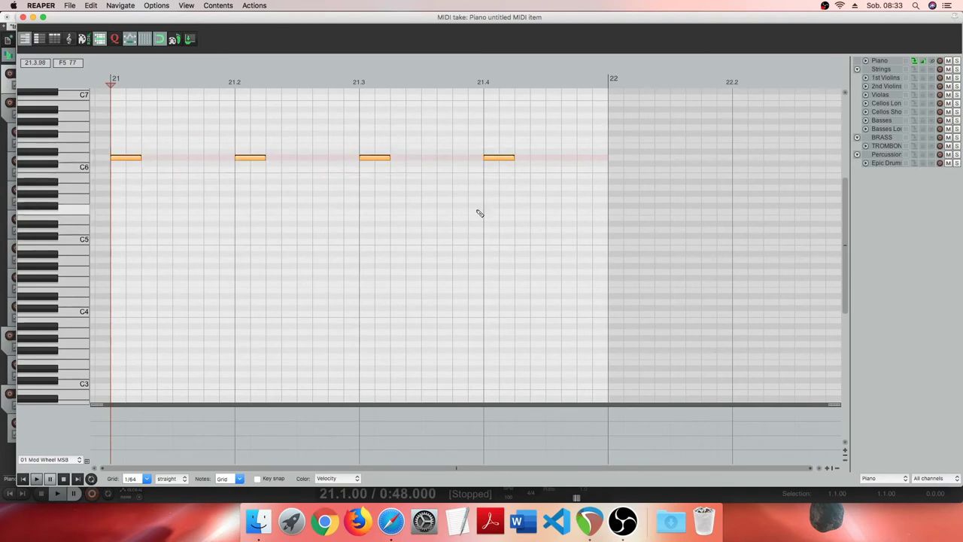
pyautogui.click(69, 460)
pyautogui.click(54, 387)
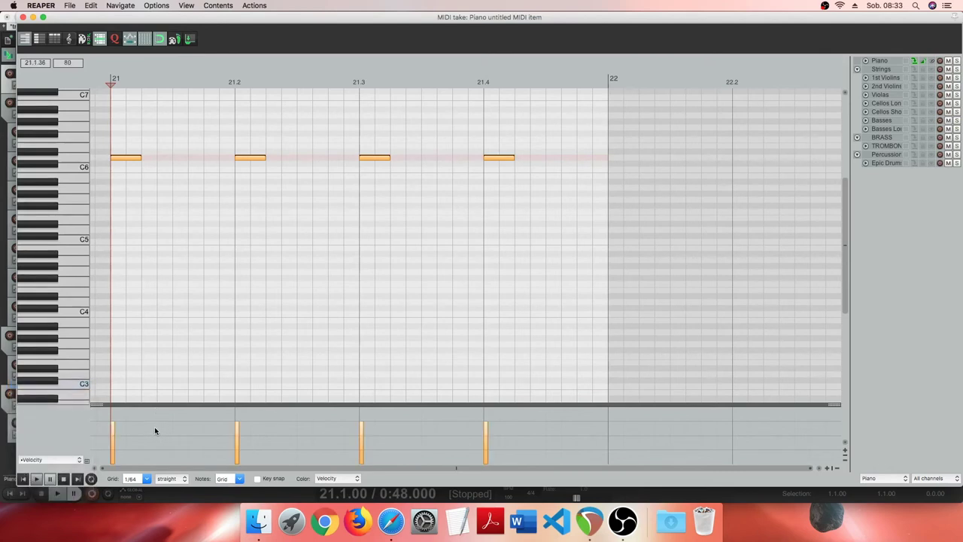
pyautogui.moveTo(113, 427); pyautogui.dragTo(113, 439)
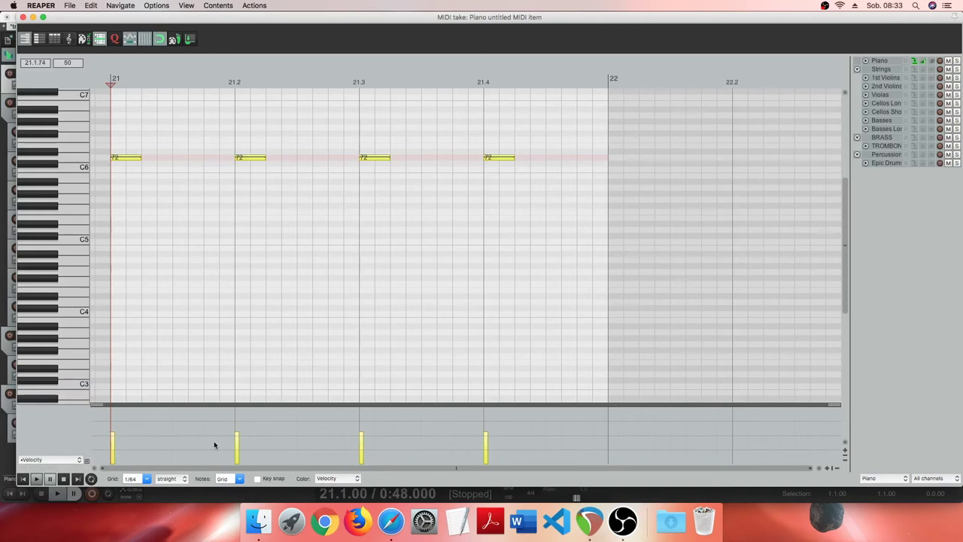
pyautogui.click(272, 461)
pyautogui.moveTo(237, 441); pyautogui.dragTo(237, 444)
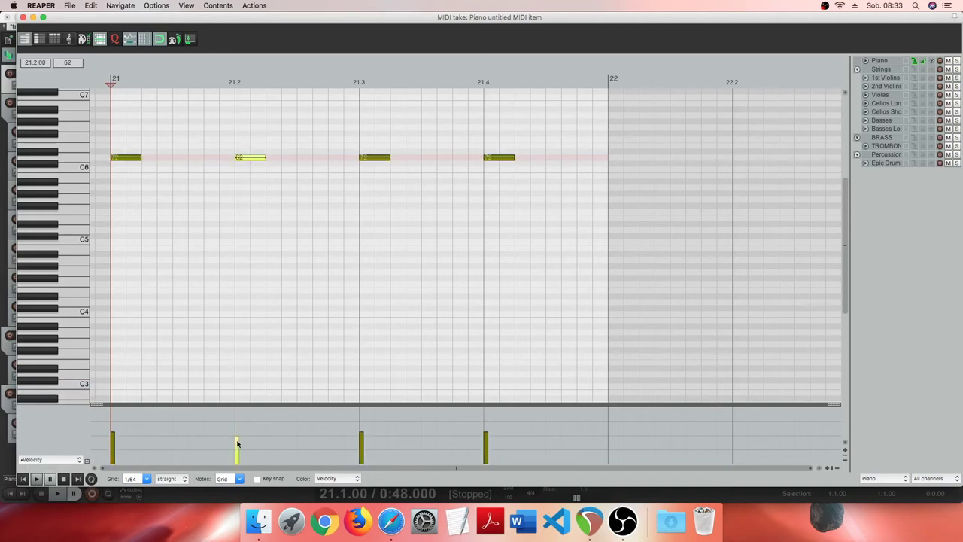
pyautogui.moveTo(361, 441); pyautogui.dragTo(360, 448)
pyautogui.moveTo(484, 449); pyautogui.dragTo(487, 456)
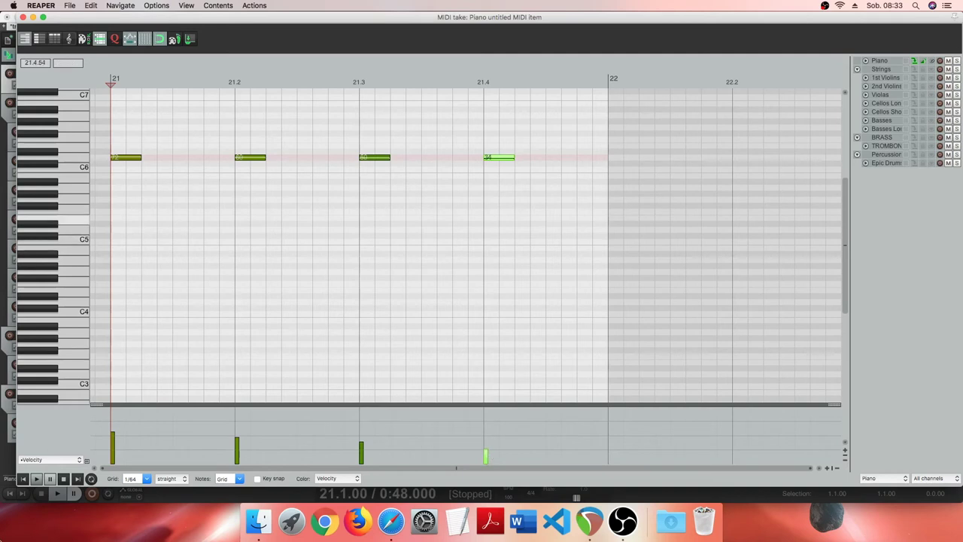
pyautogui.click(37, 480)
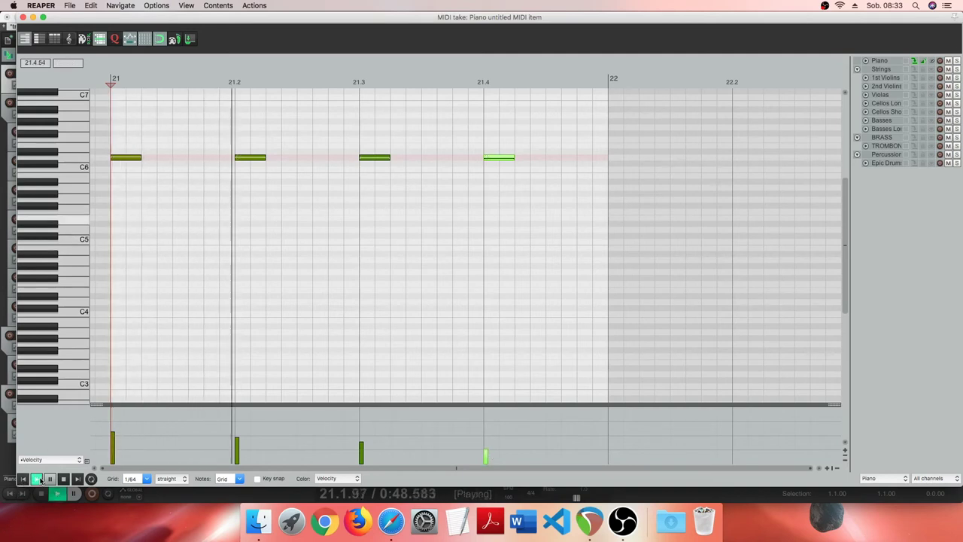
pyautogui.click(63, 479)
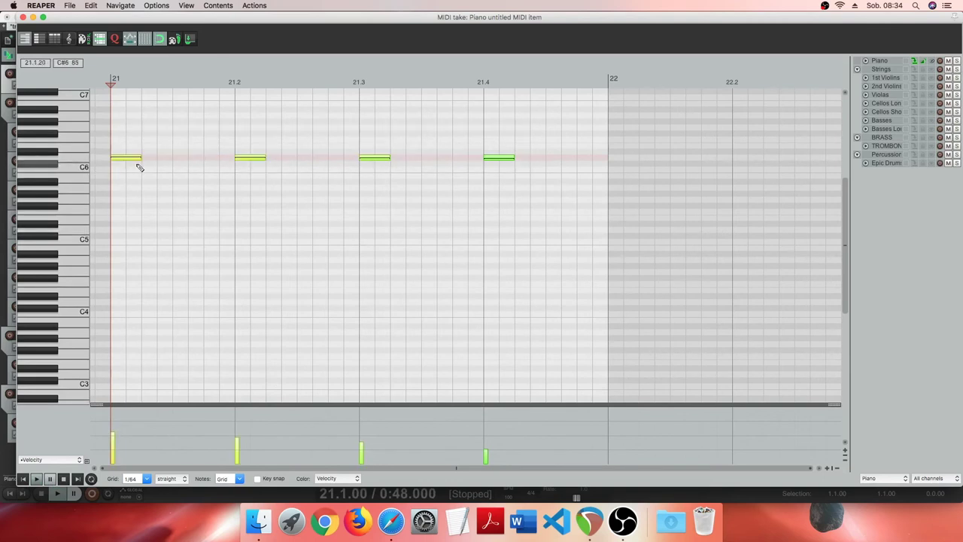
# Step: Lengthen all four D6 notes together so each nearly fills its beat, and play the bar
pyautogui.click(136, 160)
pyautogui.moveTo(510, 137); pyautogui.dragTo(138, 194)
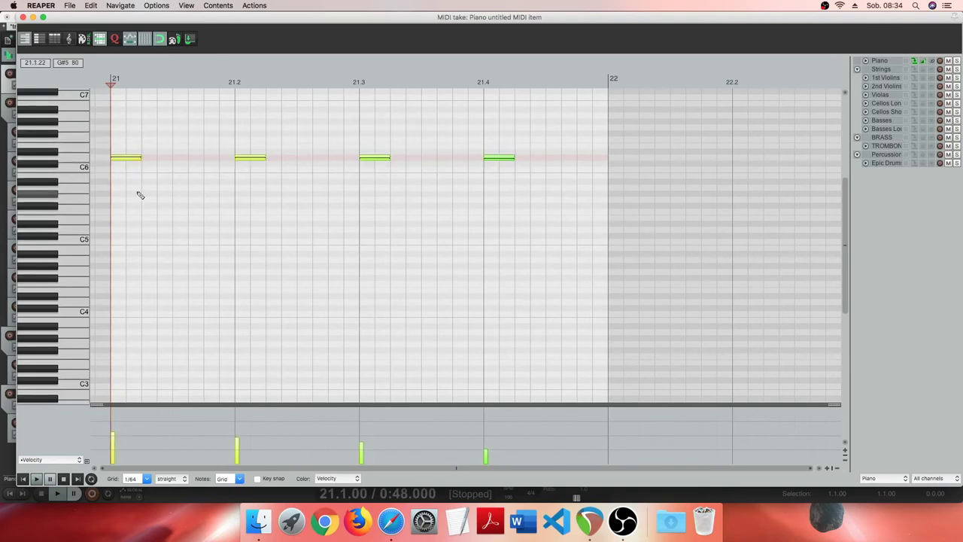
pyautogui.moveTo(138, 158); pyautogui.dragTo(221, 170)
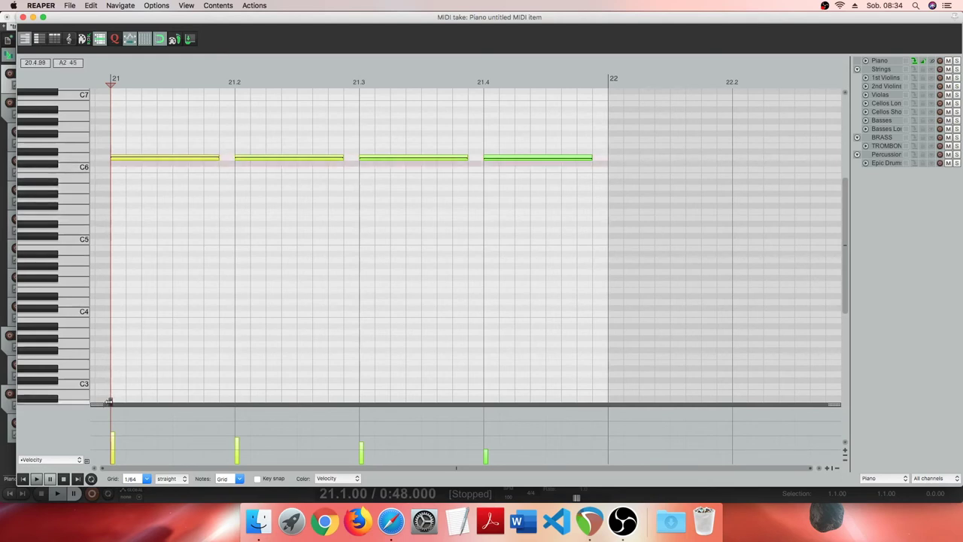
pyautogui.click(36, 480)
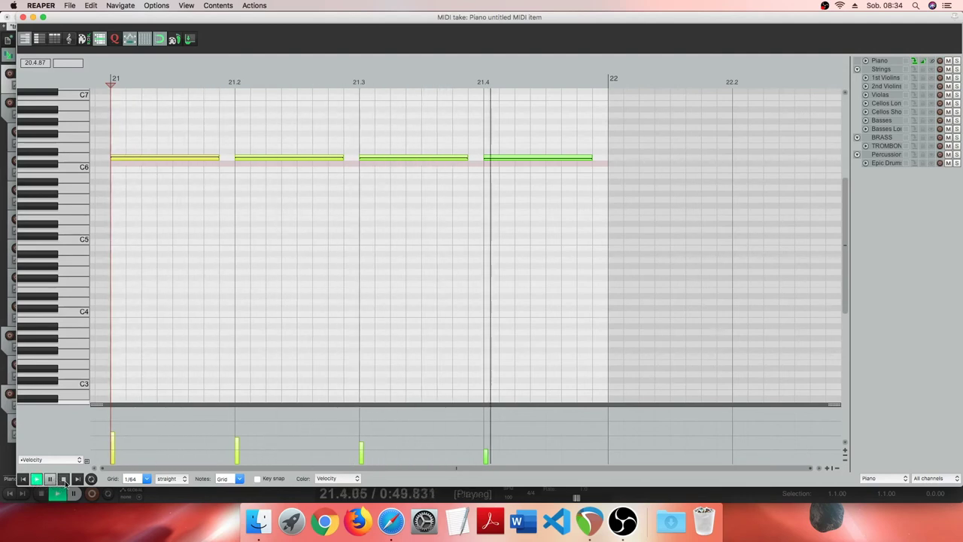
pyautogui.click(63, 479)
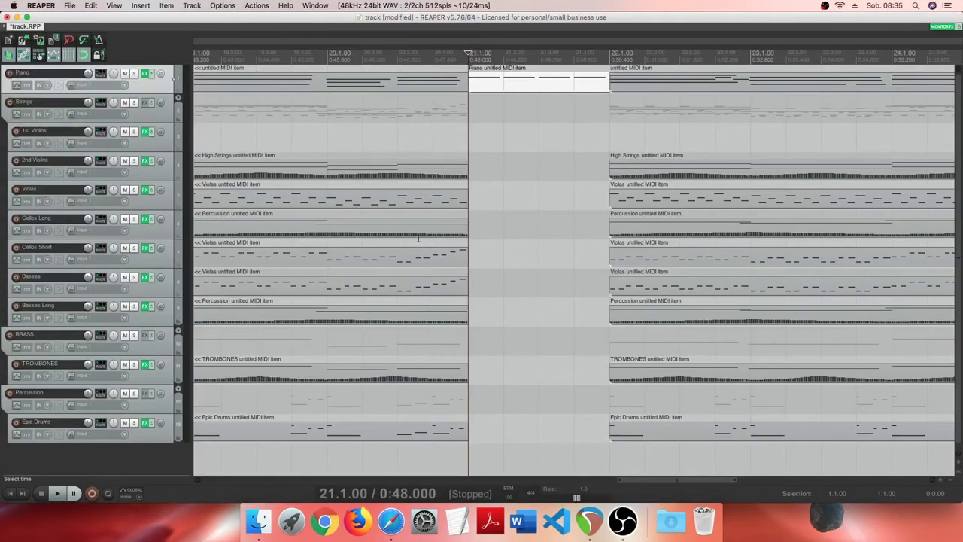
# Step: Insert an empty one-bar MIDI item on the 2nd Violins track from bar 21 to bar 22
pyautogui.click(470, 140)
pyautogui.scroll(-5, 481, 144)
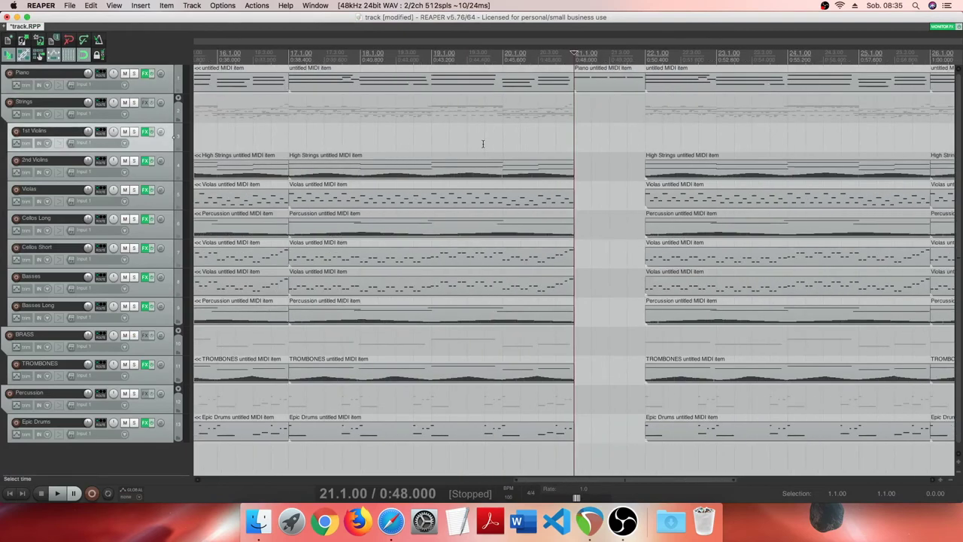
pyautogui.scroll(3, 580, 167)
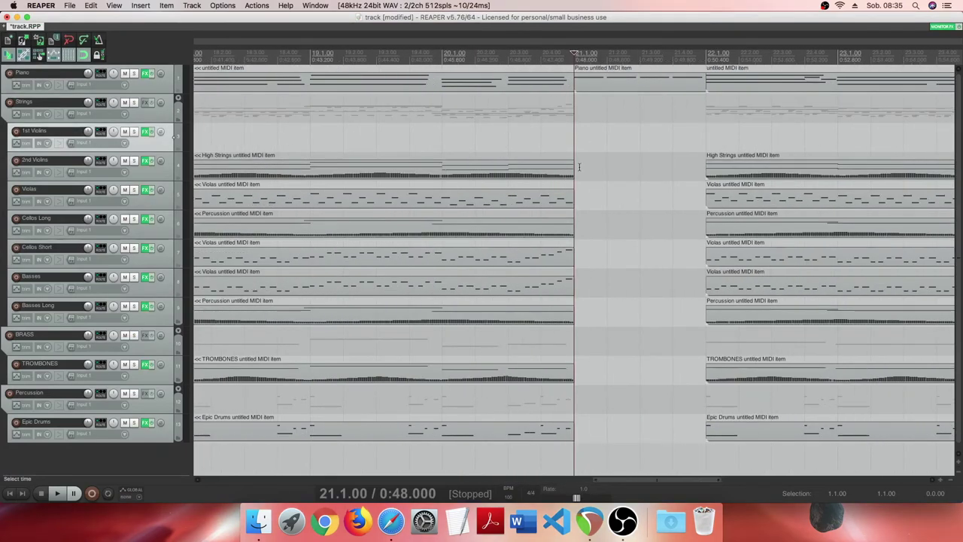
pyautogui.moveTo(577, 170); pyautogui.dragTo(706, 173)
pyautogui.click(139, 6)
pyautogui.click(154, 36)
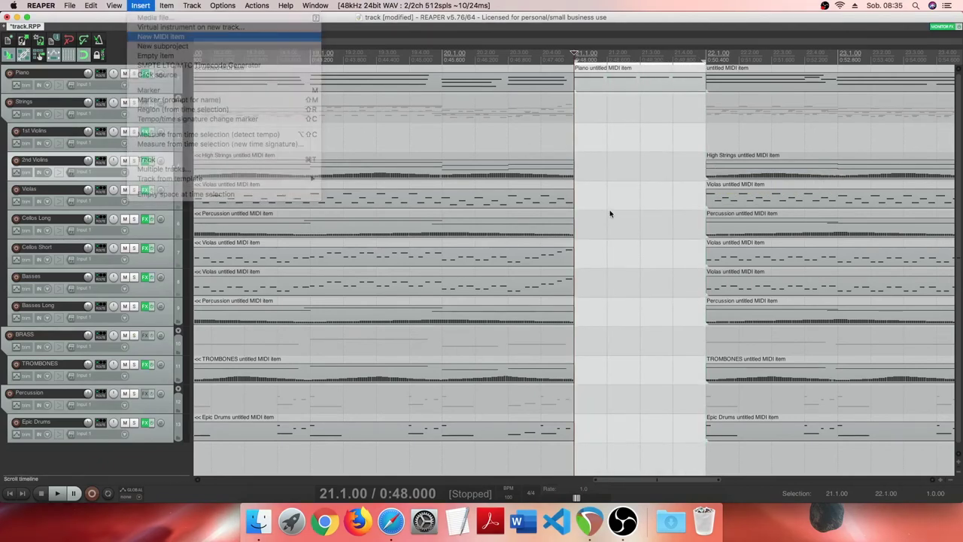
# Step: In the 2nd Violins bar 21 item, draw a D6 note spanning the whole bar and lower its velocity to about 53
pyautogui.doubleClick(584, 175)
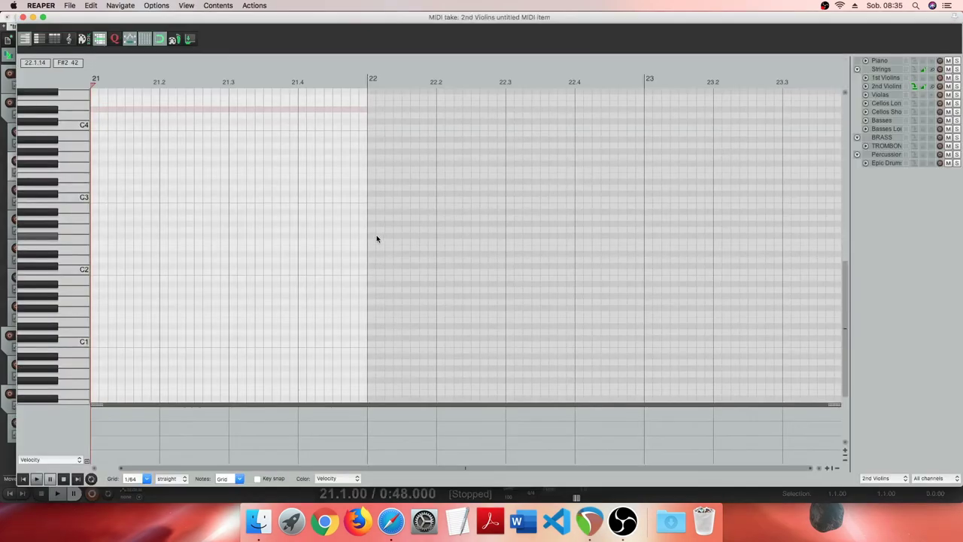
pyautogui.scroll(3, 391, 241)
pyautogui.moveTo(847, 325); pyautogui.dragTo(854, 262)
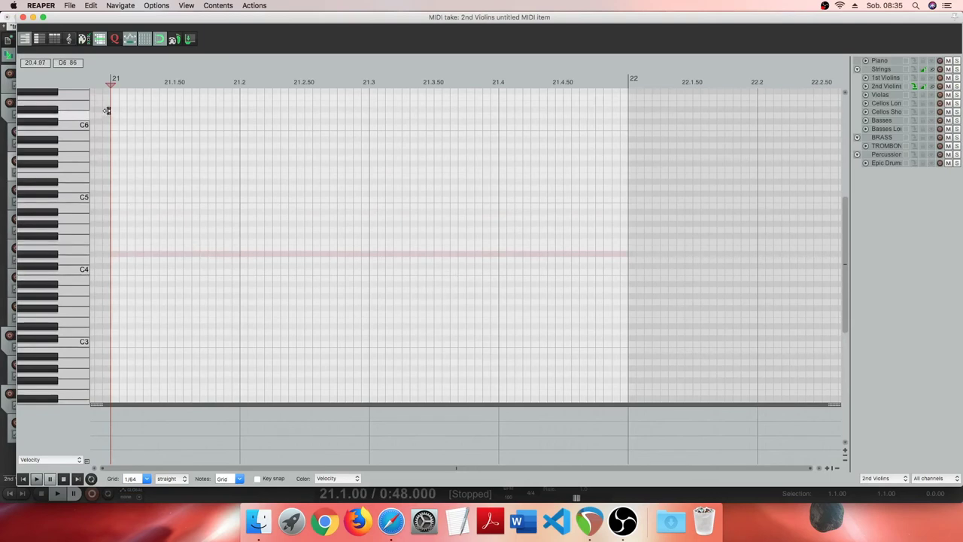
pyautogui.moveTo(114, 118); pyautogui.dragTo(645, 117)
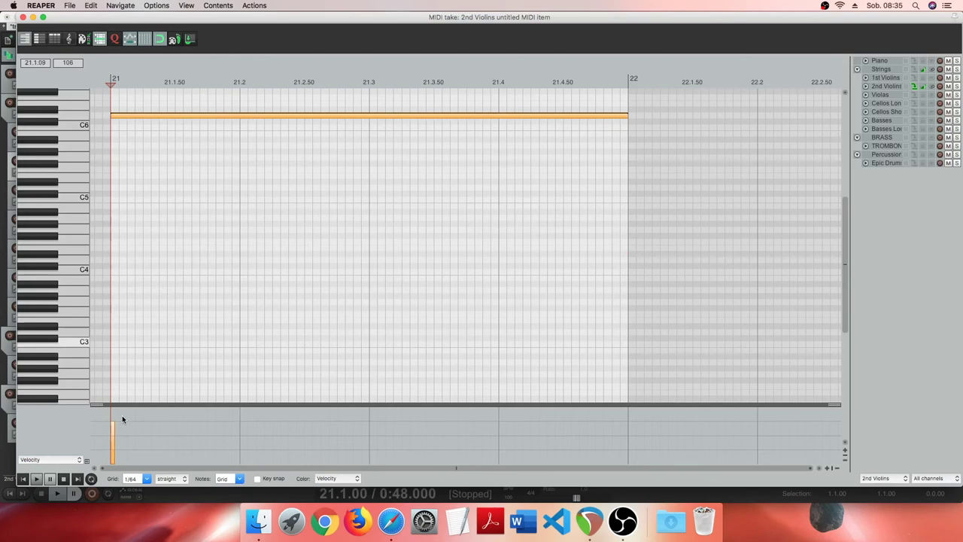
pyautogui.moveTo(113, 429); pyautogui.dragTo(114, 440)
# Step: Draw an 01 Mod Wheel MSB curve across bar 21 that starts high, dips mid-bar and rises again towards bar 22
pyautogui.click(63, 459)
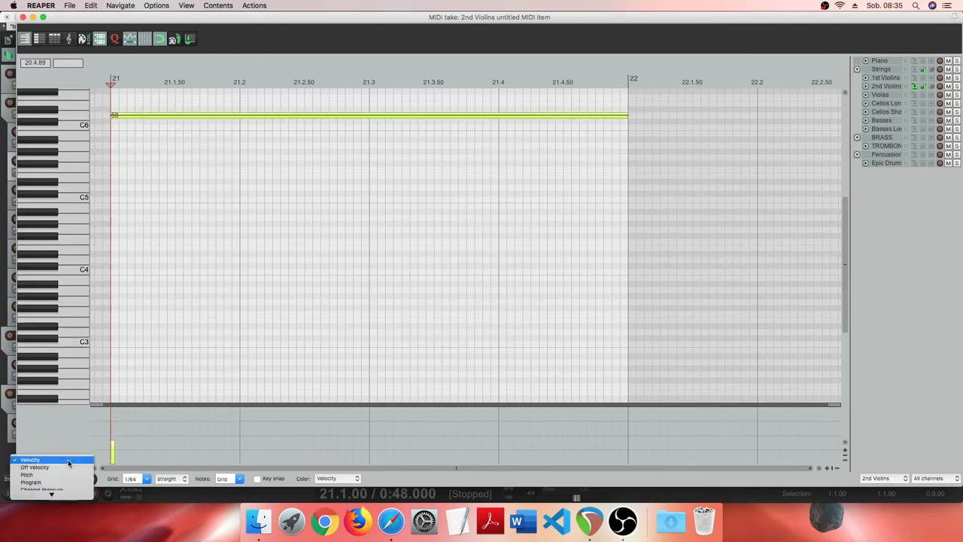
pyautogui.click(34, 467)
pyautogui.scroll(2, 63, 444)
pyautogui.click(63, 457)
pyautogui.scroll(-3, 63, 381)
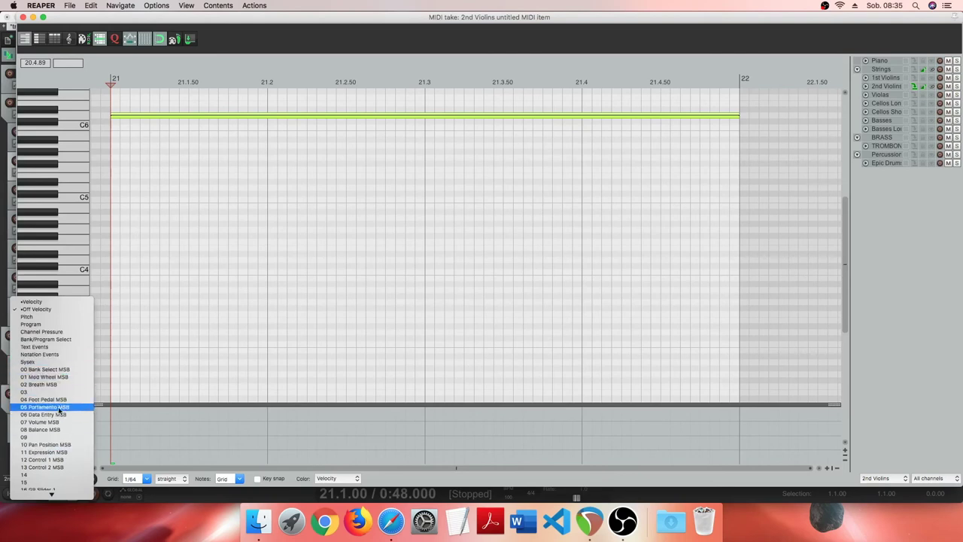
pyautogui.press('Return')
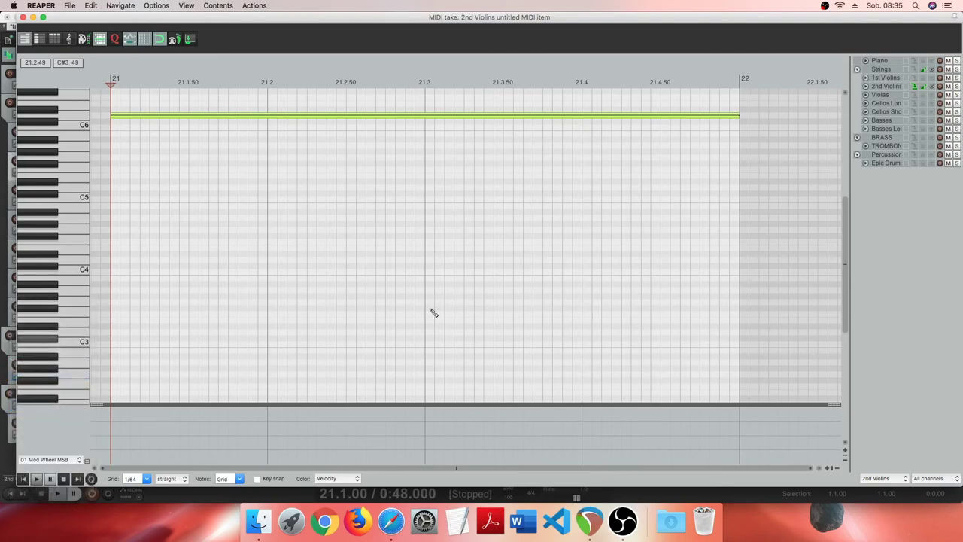
pyautogui.scroll(-3, 481, 306)
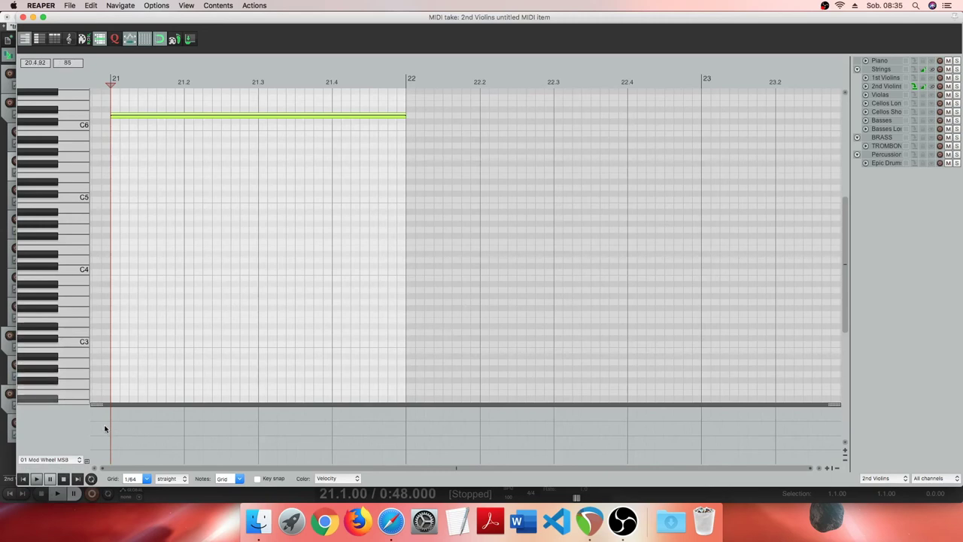
pyautogui.moveTo(109, 421)
pyautogui.mouseDown()
pyautogui.moveTo(206, 452)
pyautogui.moveTo(287, 456)
pyautogui.moveTo(413, 416)
pyautogui.mouseUp()
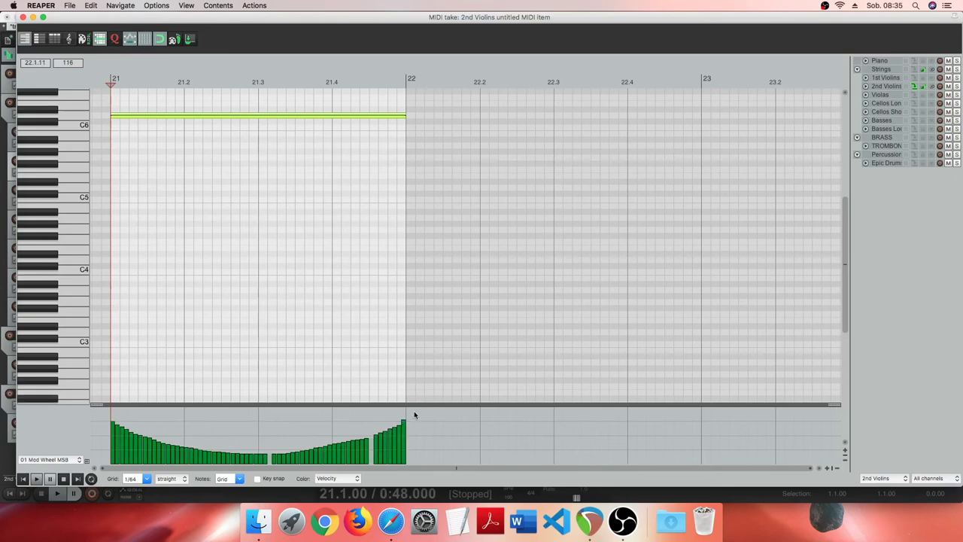
pyautogui.click(23, 17)
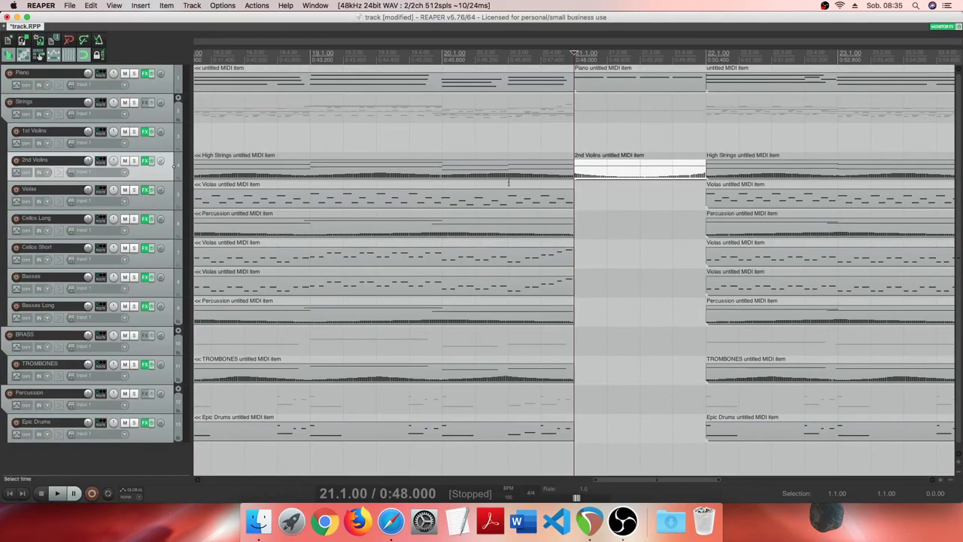
# Step: Raise the mod wheel curve at the end of bar 20 in the 2nd Violins item from bar 17, and play the transition through bar 21
pyautogui.doubleClick(569, 169)
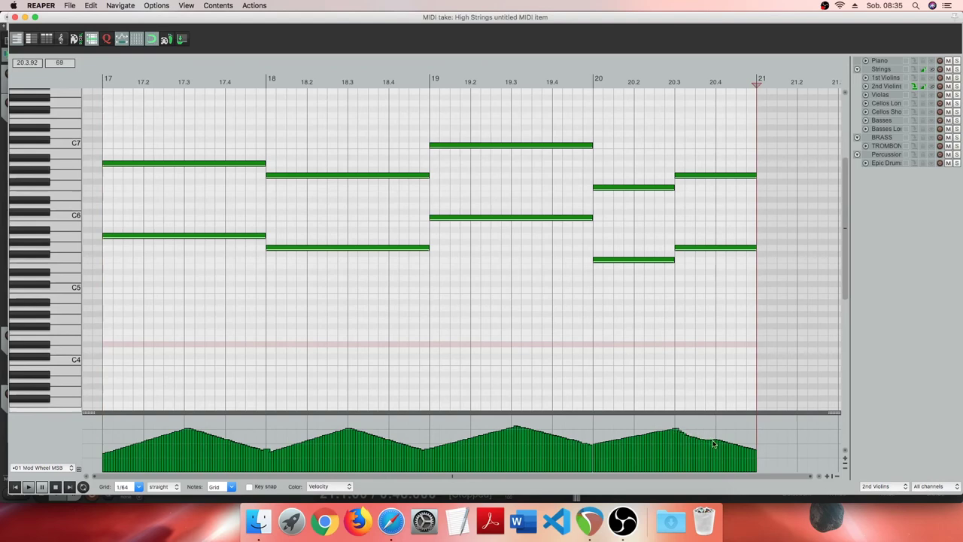
pyautogui.moveTo(744, 437); pyautogui.dragTo(757, 421)
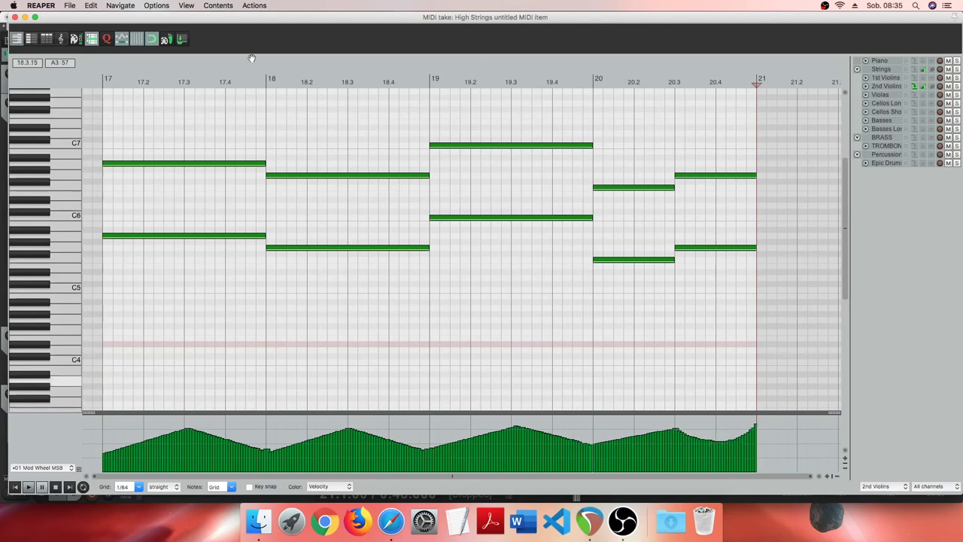
pyautogui.click(15, 17)
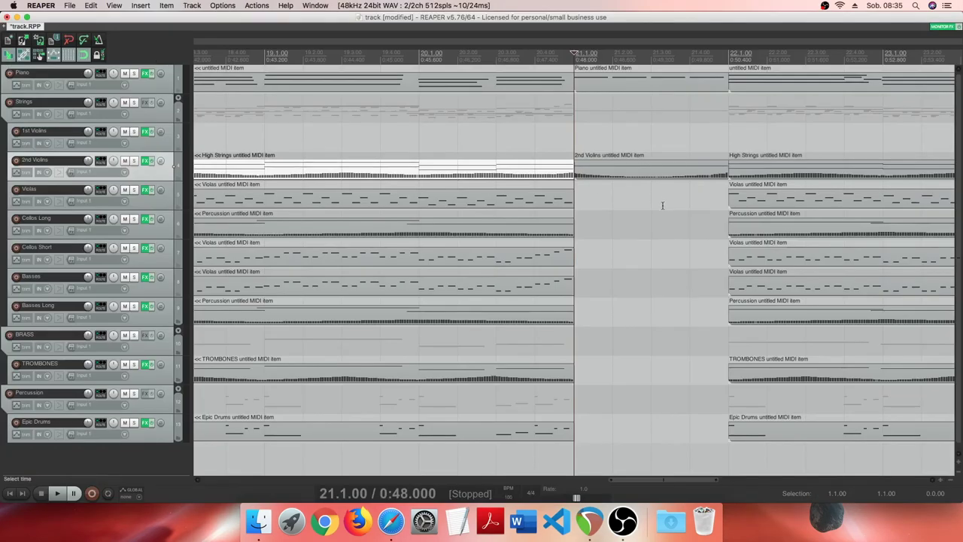
pyautogui.click(533, 142)
pyautogui.press('space')
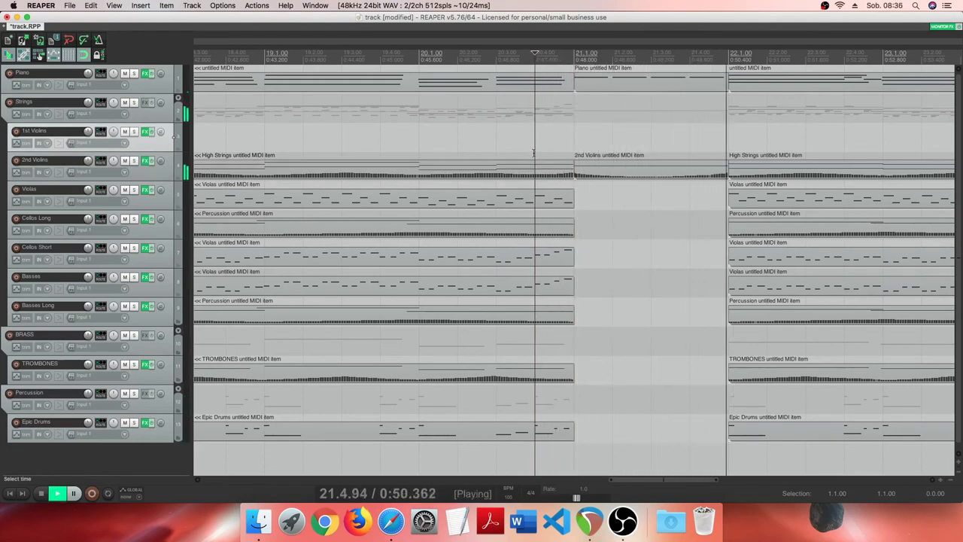
pyautogui.press('space')
# Step: Redraw the mod wheel curve at the start of the 2nd Violins item at bar 22 so it begins high and falls
pyautogui.doubleClick(741, 169)
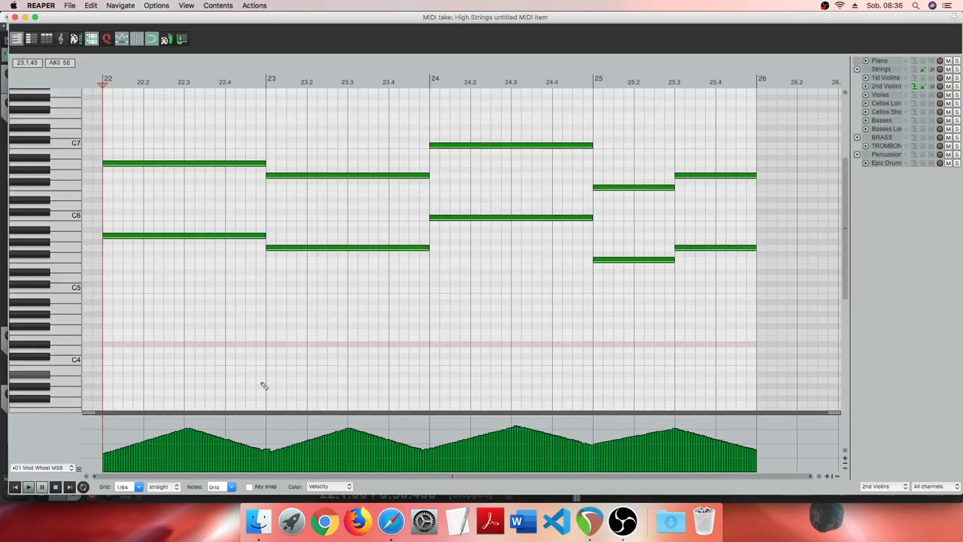
pyautogui.moveTo(98, 428); pyautogui.dragTo(133, 441)
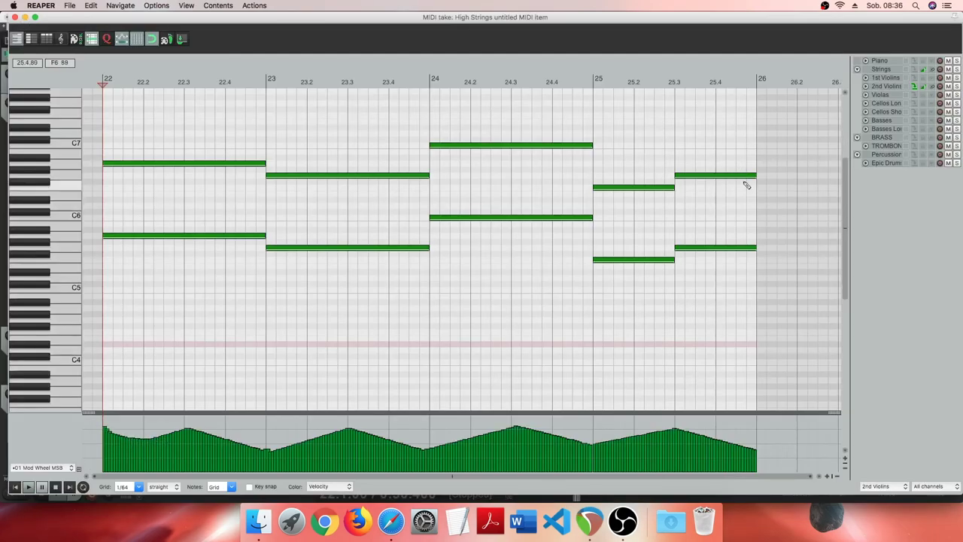
# Step: Play the transition from bar 21.3 into bar 22 in the full arrangement
pyautogui.click(14, 16)
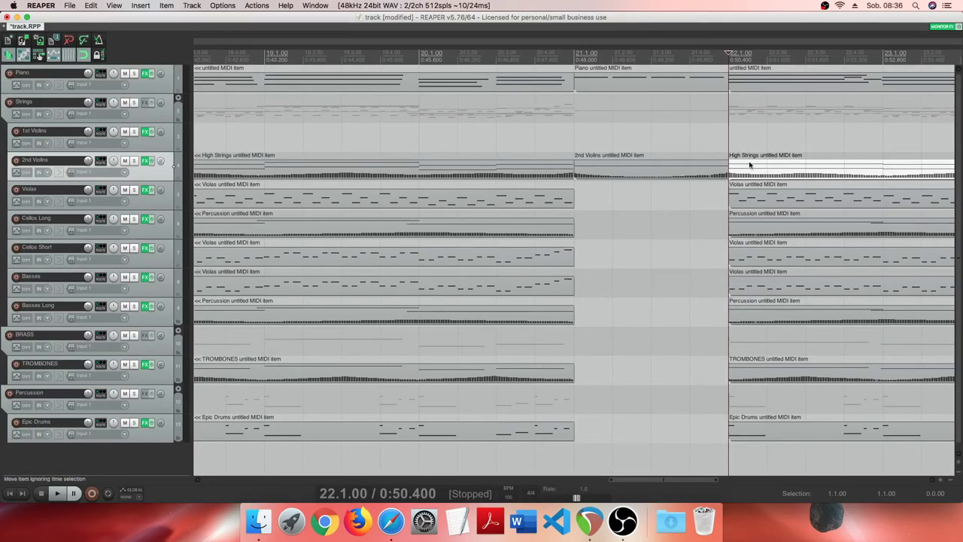
pyautogui.click(652, 139)
pyautogui.press('space')
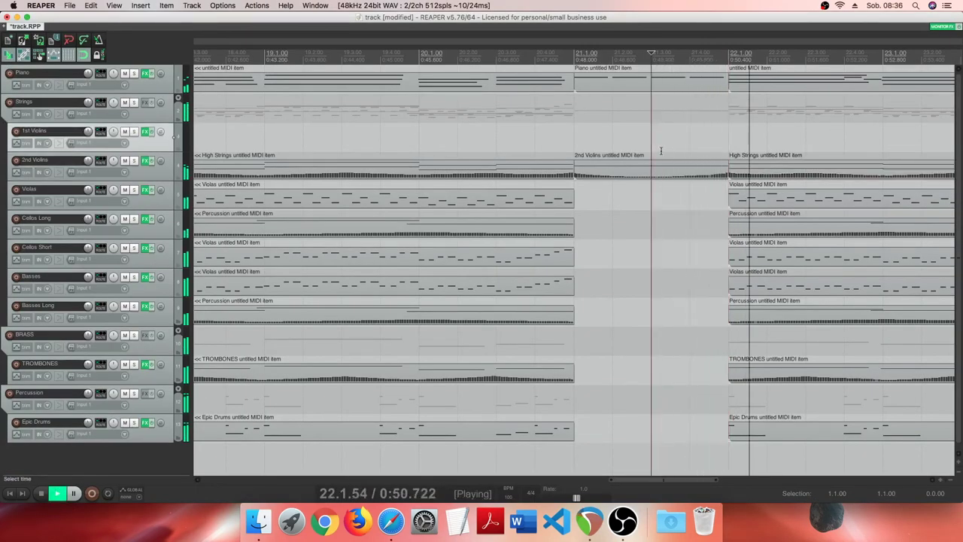
pyautogui.press('space')
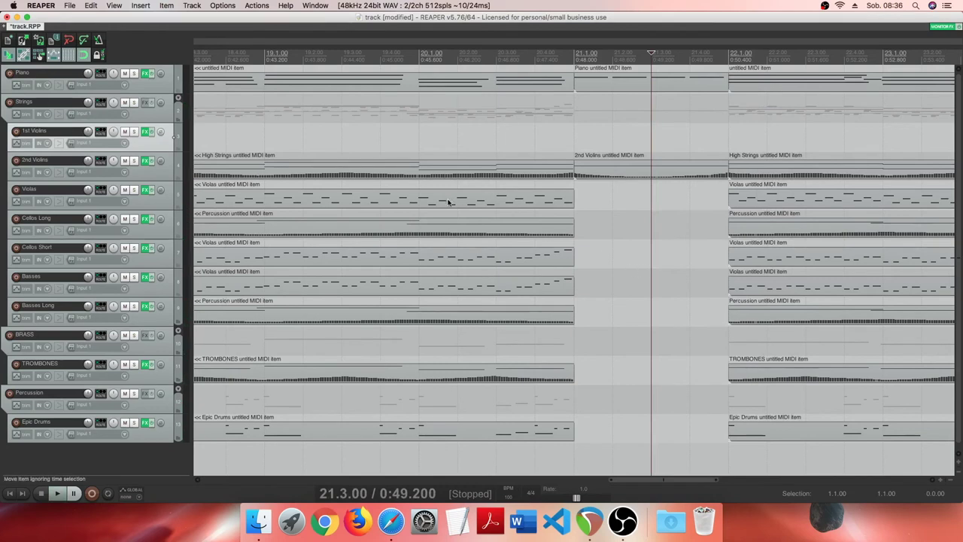
# Step: Insert a MIDI item across bar 21 on the Cellos Long track and draw a G3 note spanning the whole bar
pyautogui.click(704, 233)
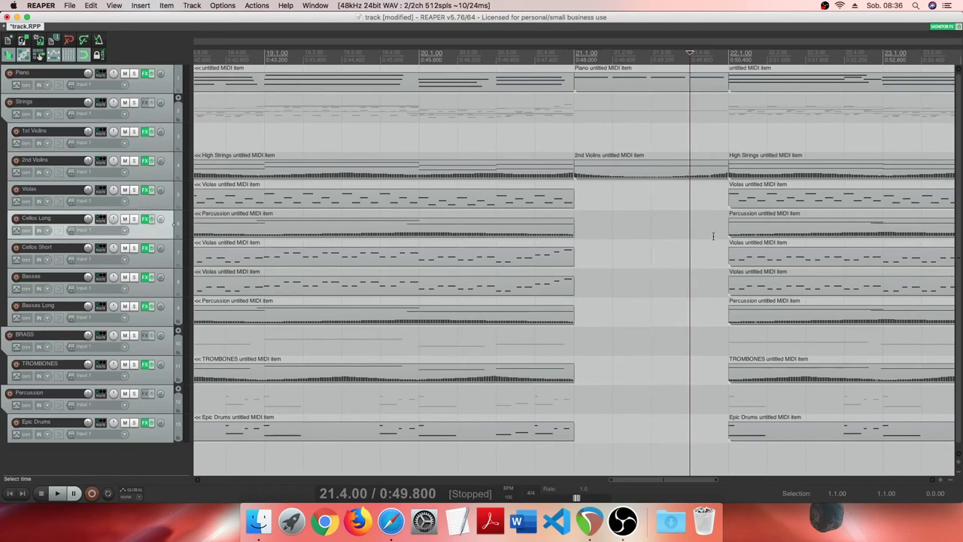
pyautogui.moveTo(707, 236); pyautogui.dragTo(572, 229)
pyautogui.click(141, 6)
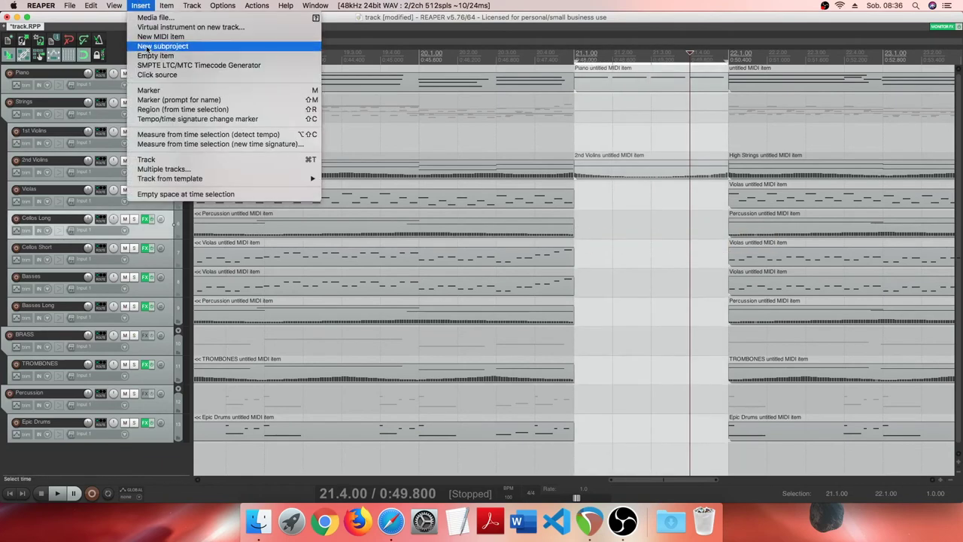
pyautogui.click(151, 36)
pyautogui.doubleClick(579, 229)
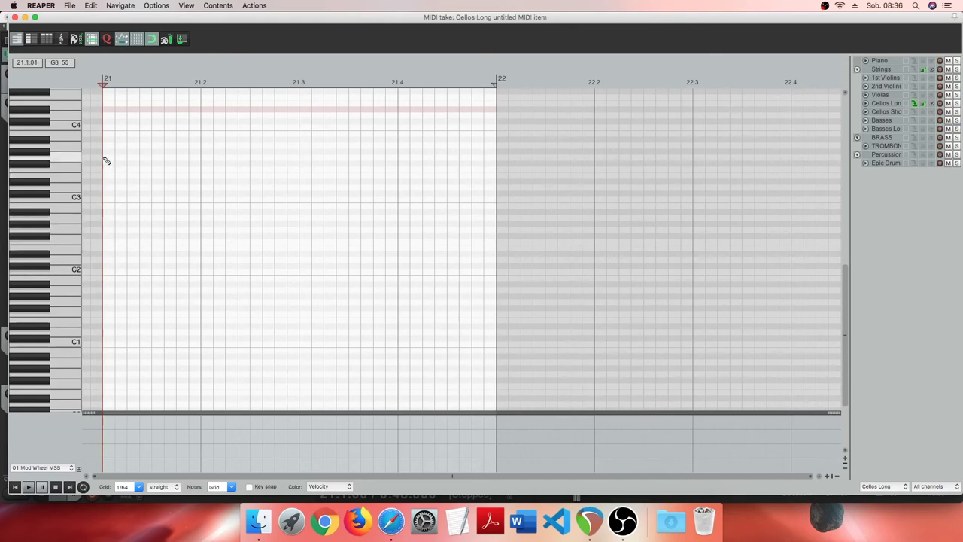
pyautogui.moveTo(106, 160); pyautogui.dragTo(496, 160)
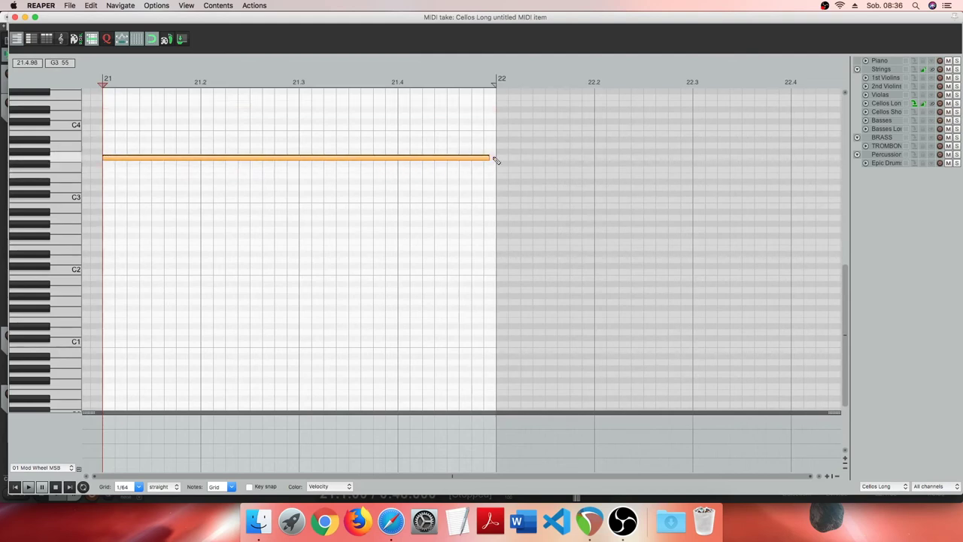
pyautogui.click(15, 16)
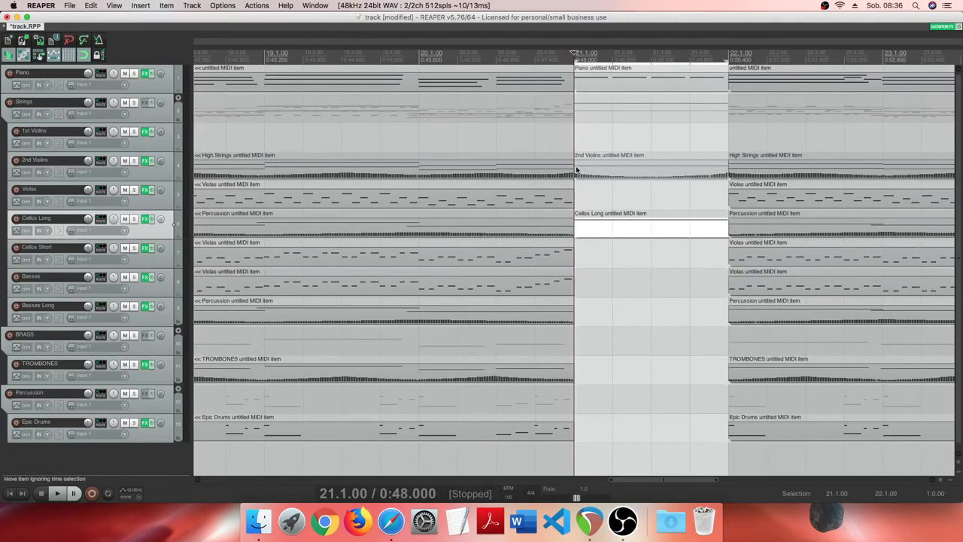
# Step: Play bar 21 in the full mix, and audition the Cellos Long track soloed
pyautogui.click(577, 138)
pyautogui.press('space')
pyautogui.press('space')
pyautogui.click(135, 219)
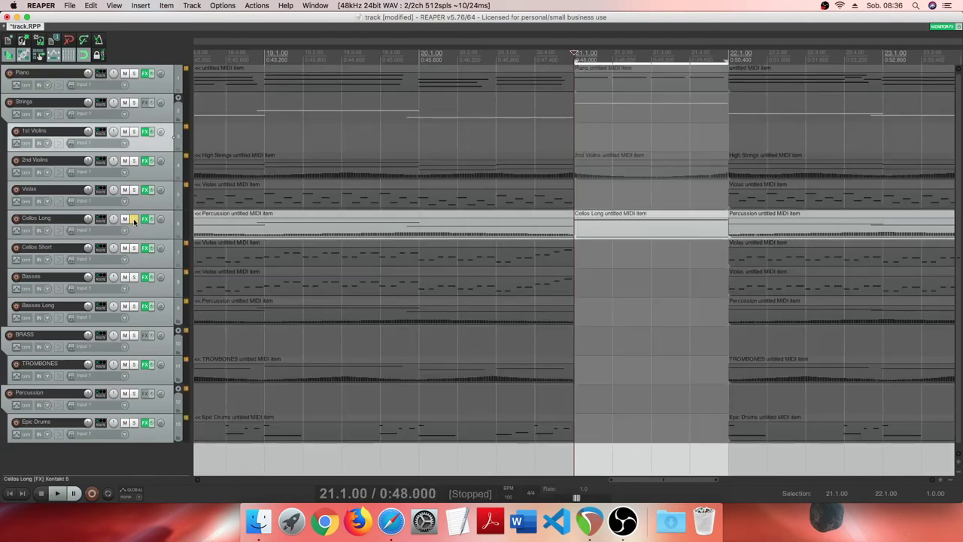
pyautogui.click(265, 175)
pyautogui.press('space')
pyautogui.press('space')
# Step: In the Cellos Long bar 21 item, place a mod wheel event of about 70 at the bar's start and play the note
pyautogui.click(581, 230)
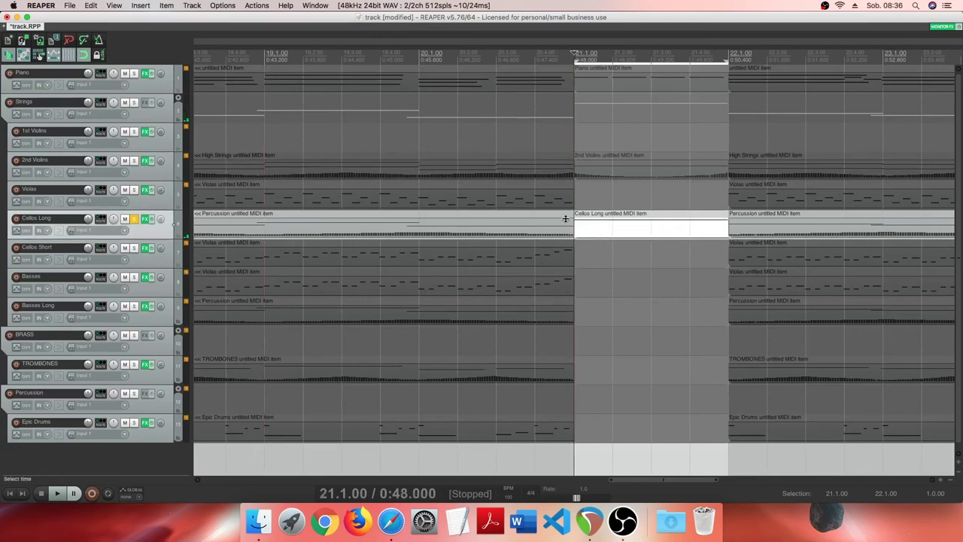
pyautogui.doubleClick(593, 229)
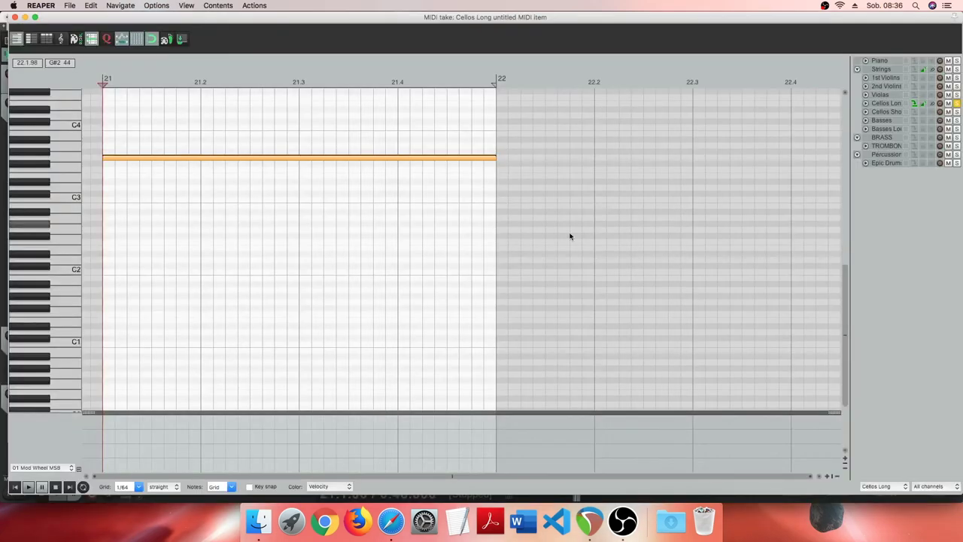
pyautogui.click(115, 439)
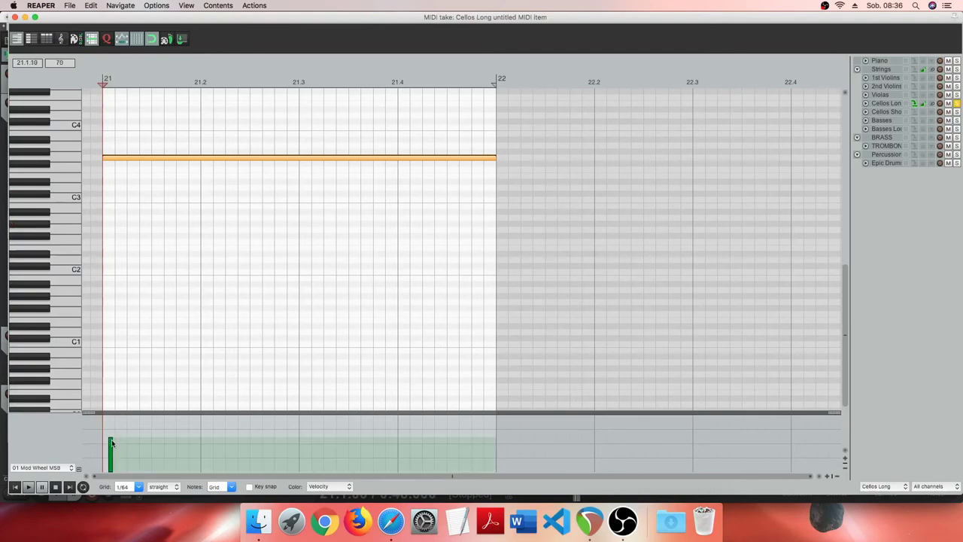
pyautogui.moveTo(112, 444); pyautogui.dragTo(98, 443)
pyautogui.click(25, 487)
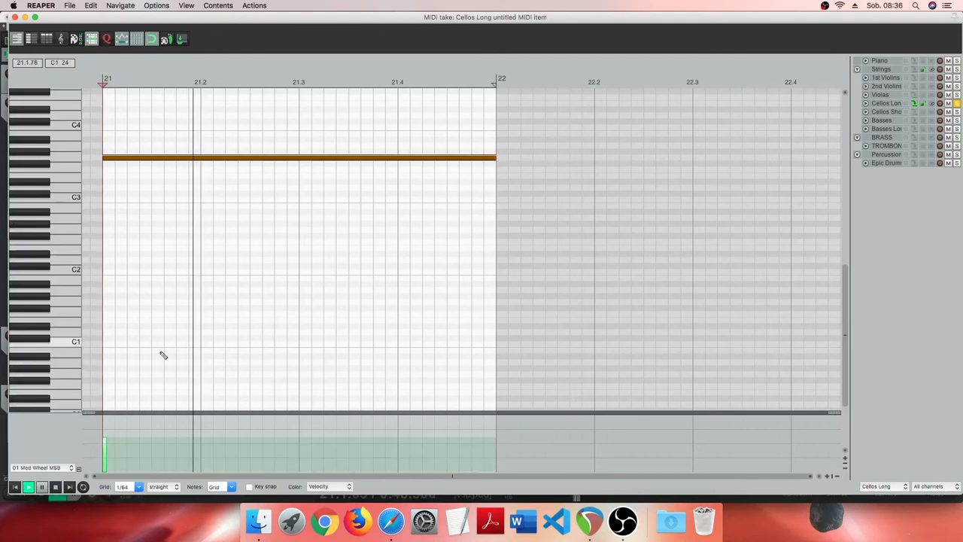
pyautogui.click(129, 156)
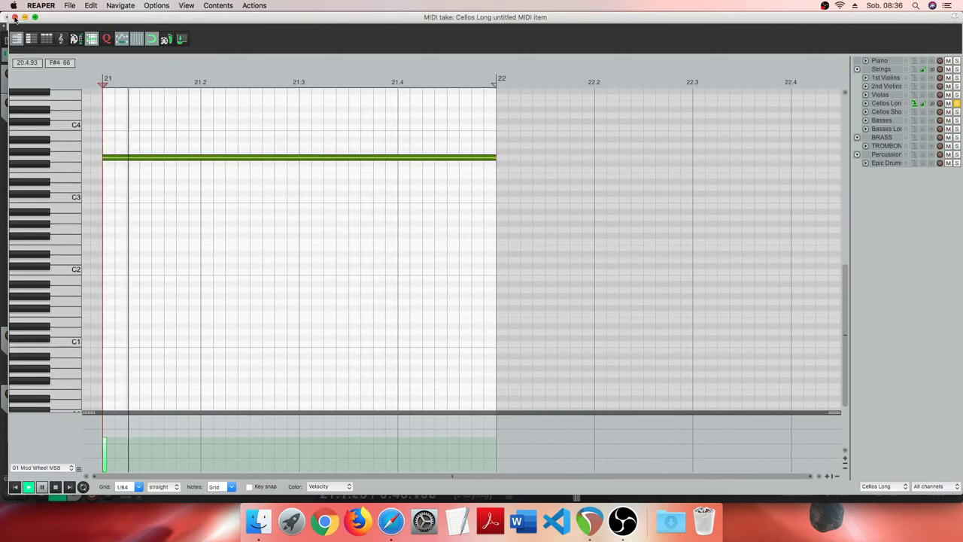
pyautogui.click(14, 17)
# Step: Play the full arrangement from bar 20.3 through the bar 21 break into bar 22
pyautogui.click(534, 180)
pyautogui.press('space')
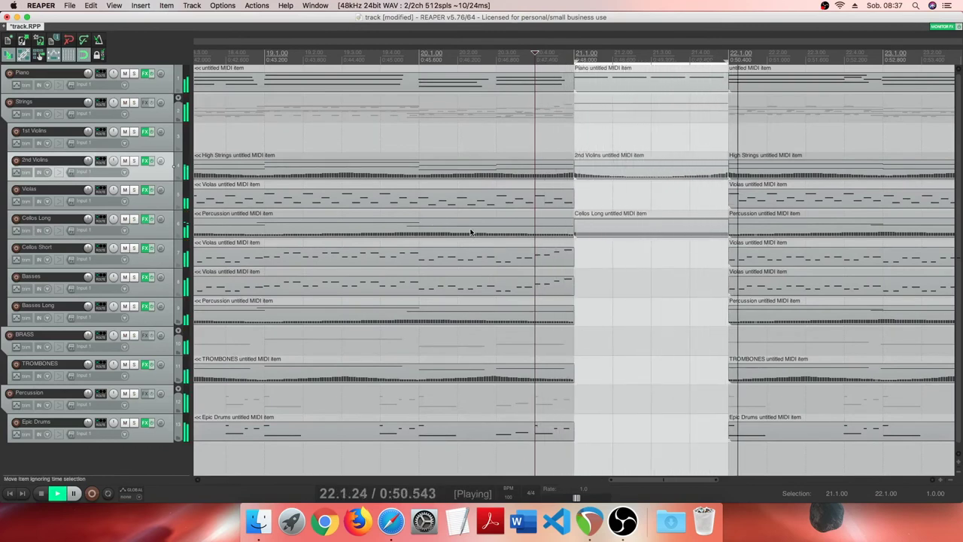
pyautogui.press('space')
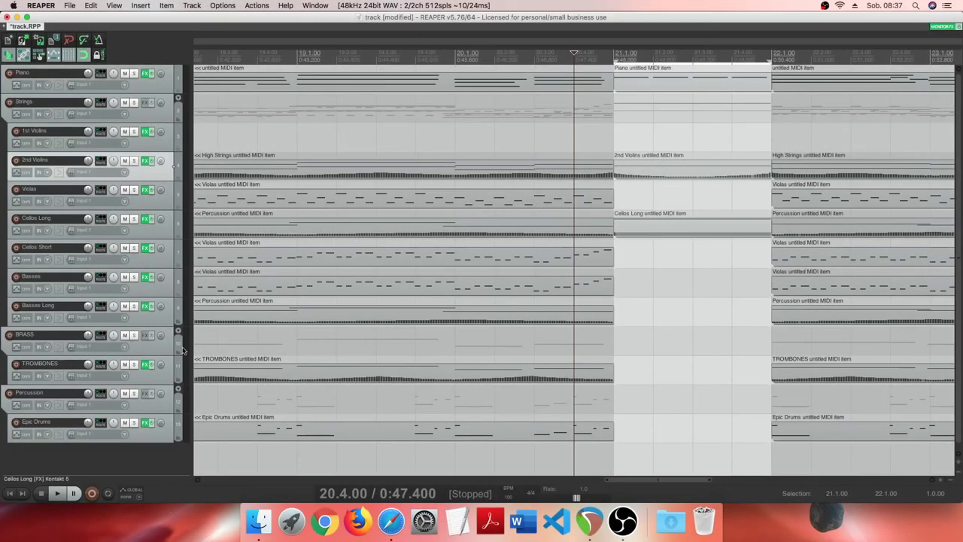
# Step: Insert an empty MIDI item across bar 21 on the Epic Drums track
pyautogui.click(613, 425)
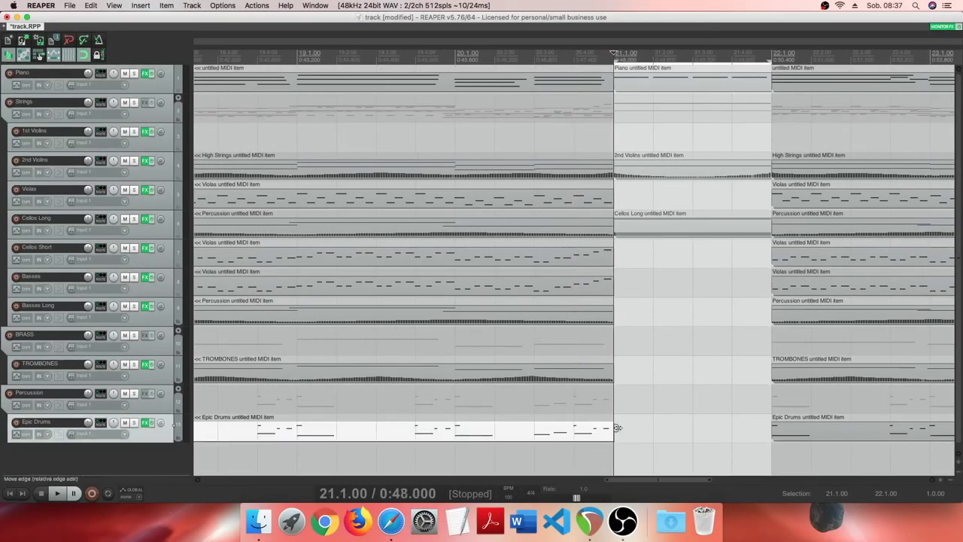
pyautogui.click(142, 6)
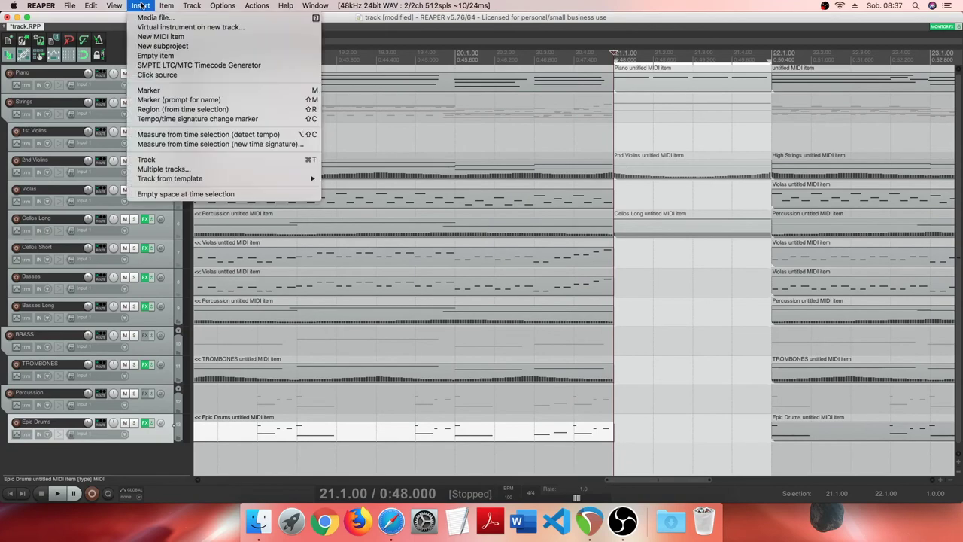
pyautogui.click(160, 36)
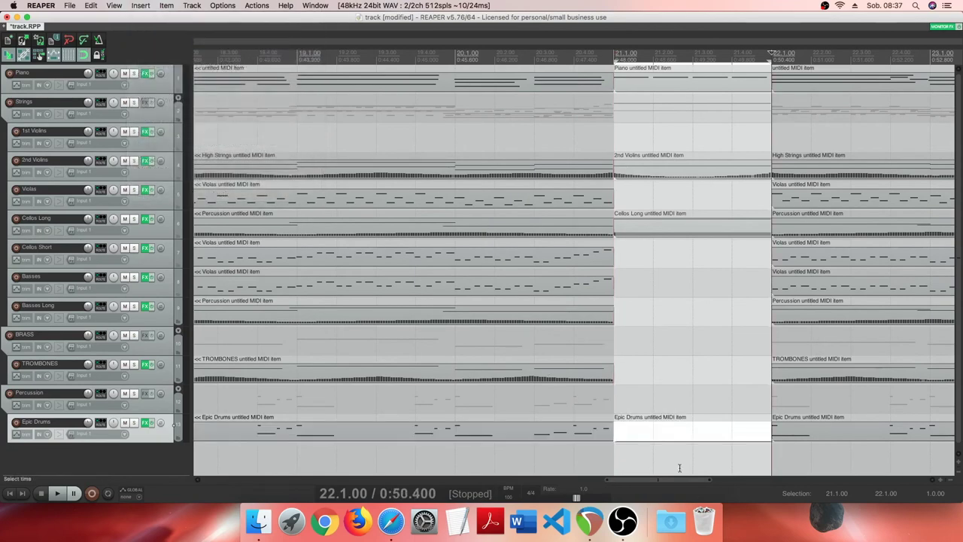
pyautogui.doubleClick(631, 429)
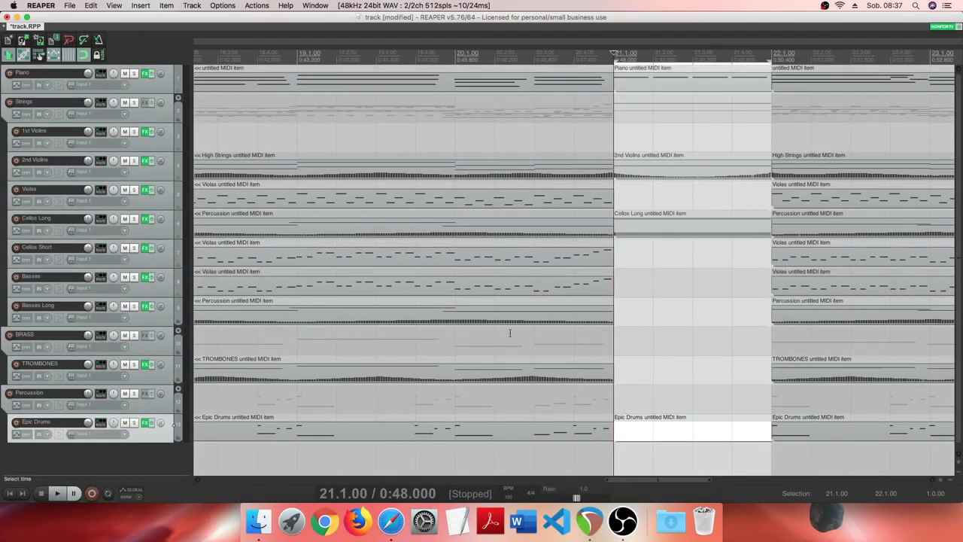
# Step: Copy all bar 20 notes from the Epic Drums item that starts at bar 17
pyautogui.click(468, 443)
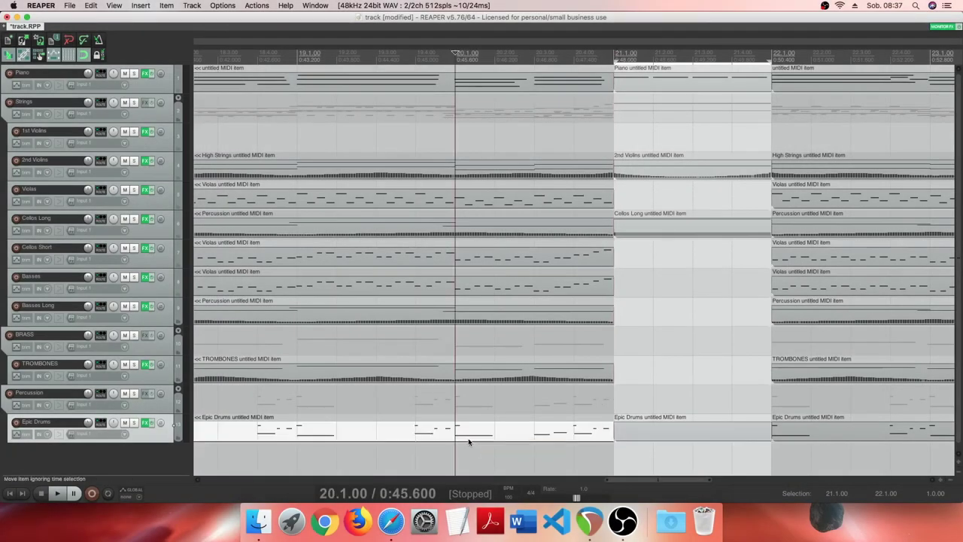
pyautogui.doubleClick(465, 435)
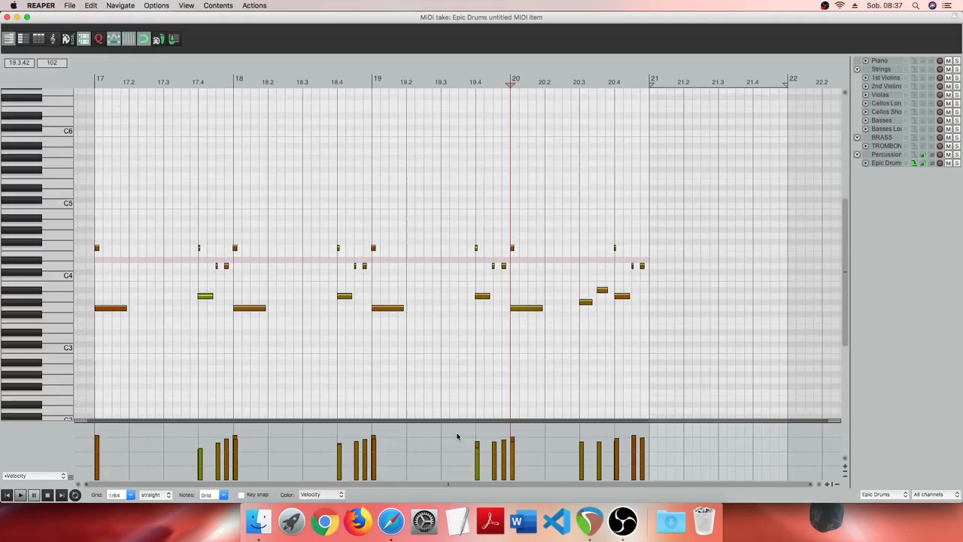
pyautogui.moveTo(669, 218); pyautogui.dragTo(511, 331)
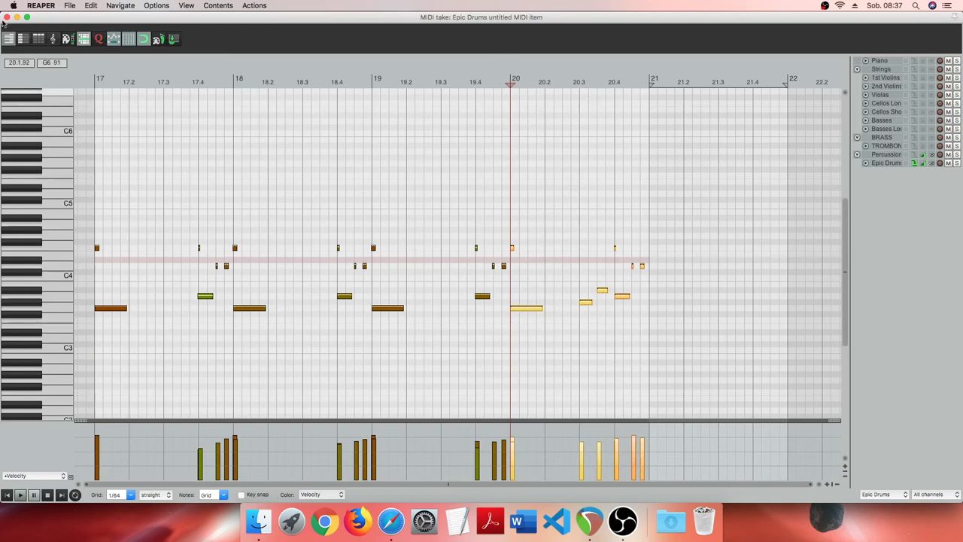
pyautogui.click(6, 17)
# Step: Paste the copied drum notes into the Epic Drums bar 21 item, aligned to the start of the bar
pyautogui.doubleClick(656, 430)
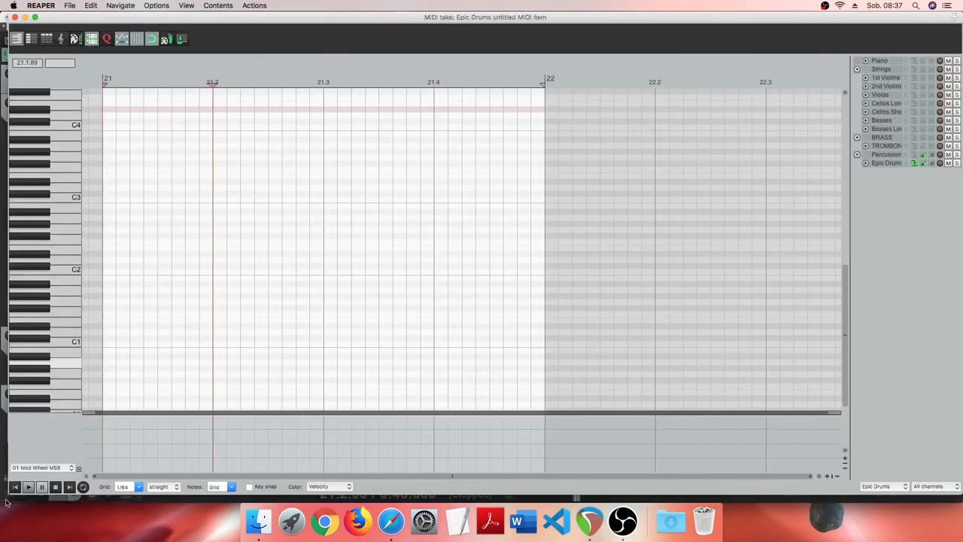
pyautogui.scroll(3, 62, 234)
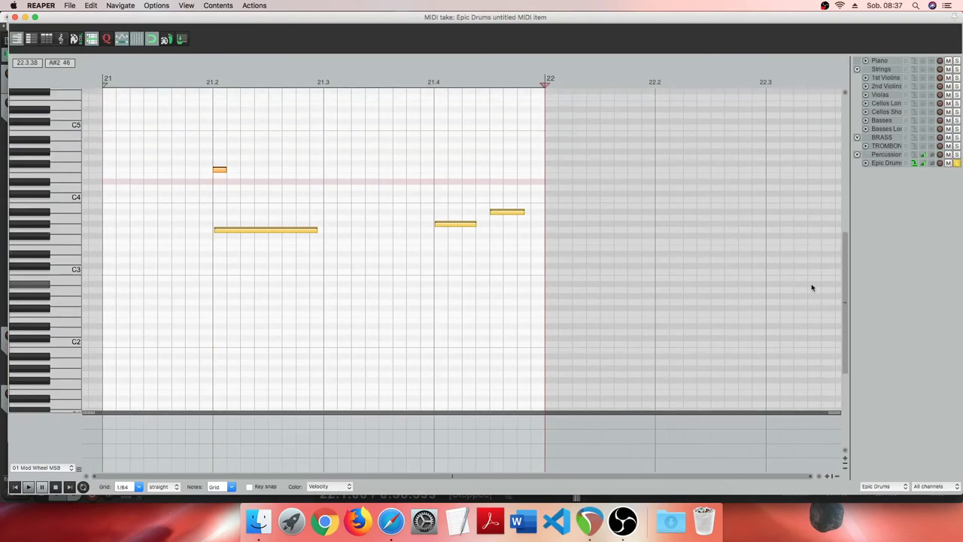
pyautogui.moveTo(845, 268); pyautogui.dragTo(845, 229)
pyautogui.click(151, 249)
pyautogui.press('super+a')
pyautogui.press('Delete')
pyautogui.click(14, 486)
pyautogui.press('super+v')
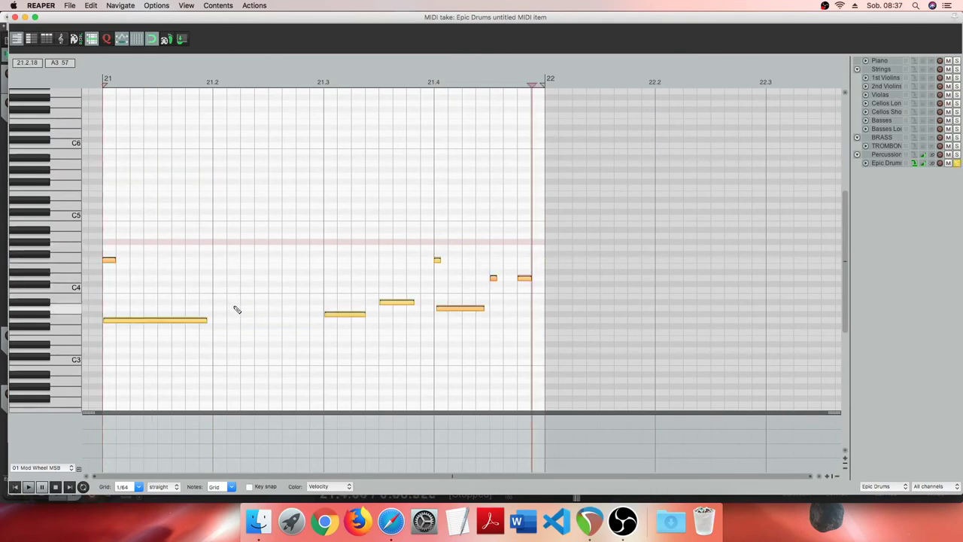
# Step: Add a B3 note across beat 1 and a half-beat A3 note at 21.2 to the bar 21 drums
pyautogui.click(118, 321)
pyautogui.moveTo(171, 302); pyautogui.dragTo(244, 283)
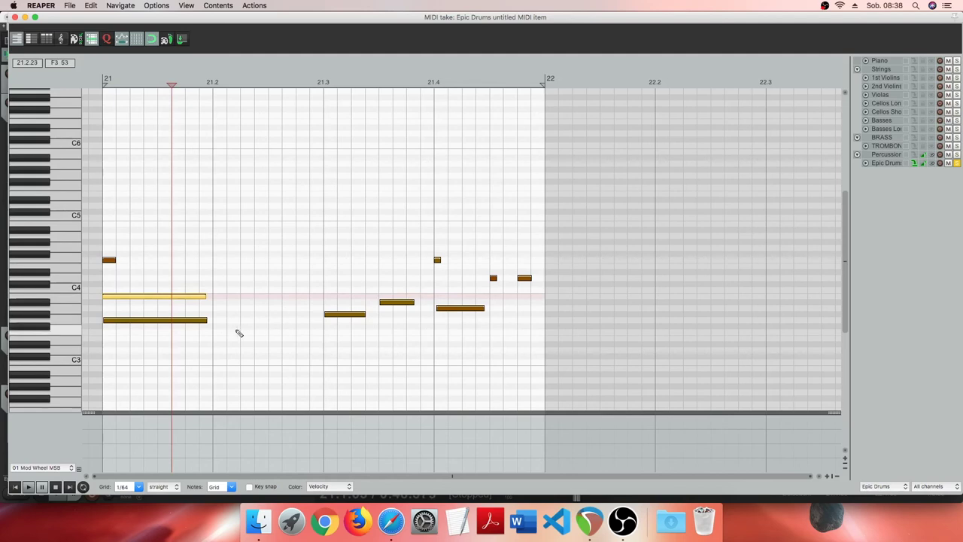
pyautogui.keyDown('shift'); pyautogui.click(203, 320); pyautogui.keyUp('shift')
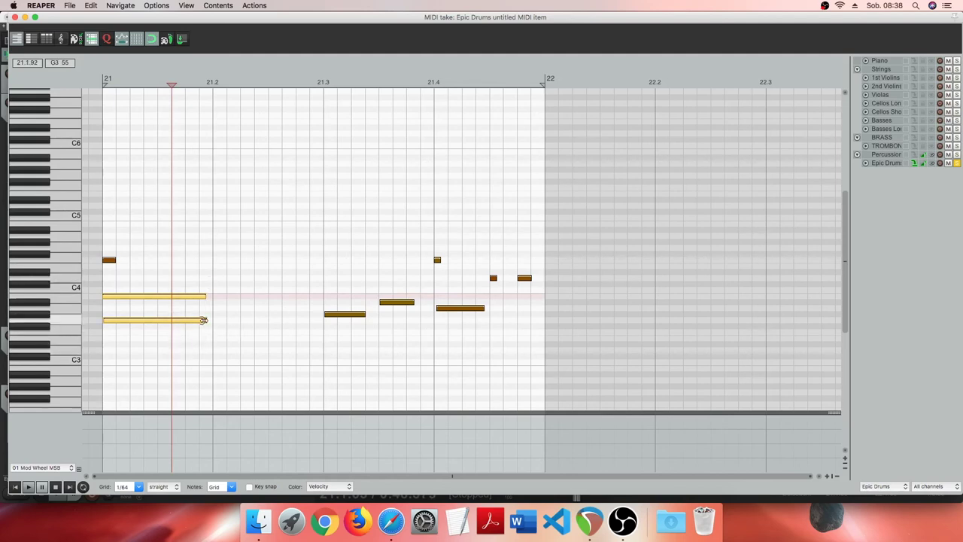
pyautogui.click(217, 322)
pyautogui.moveTo(222, 308); pyautogui.dragTo(267, 311)
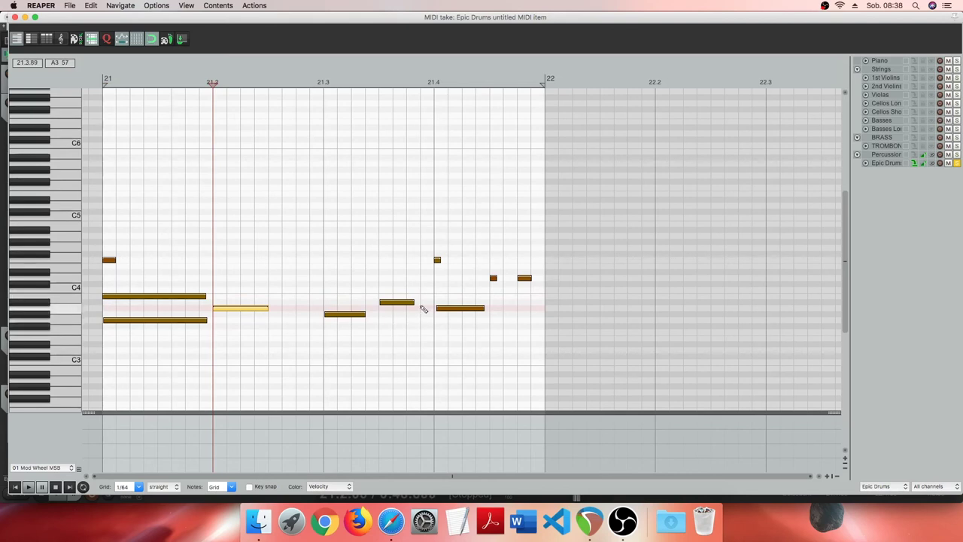
# Step: Delete the A#3 drum note in the second half of beat 3 and add short E4 and G3 notes in beat 4
pyautogui.click(392, 306)
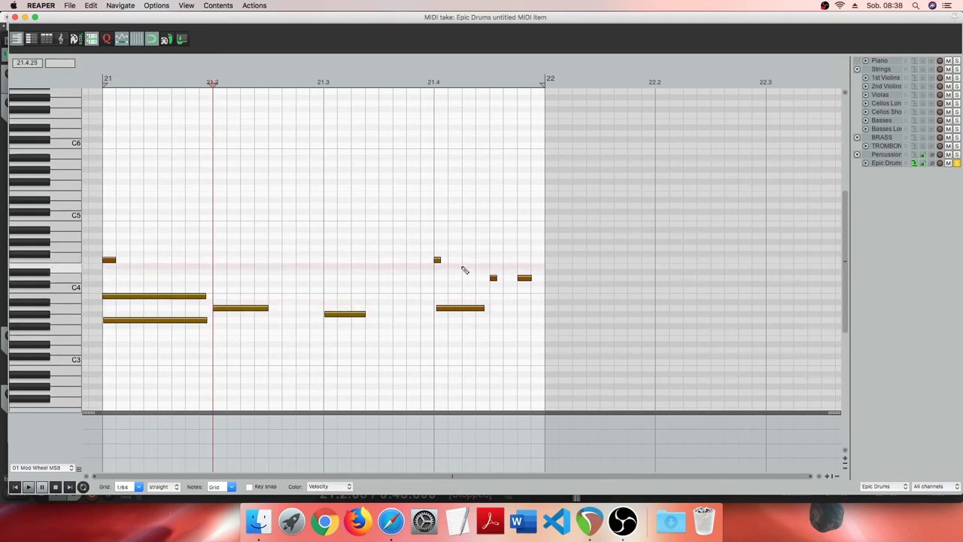
pyautogui.click(493, 222)
pyautogui.click(493, 322)
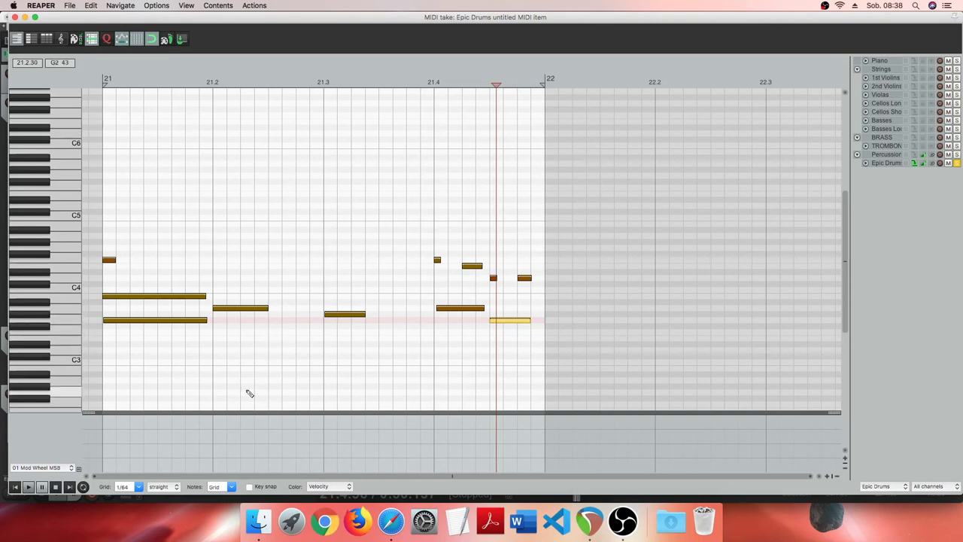
# Step: Play the soloed bar 21 drum fill from its start, and unsolo the Epic Drums track
pyautogui.click(15, 487)
pyautogui.click(29, 487)
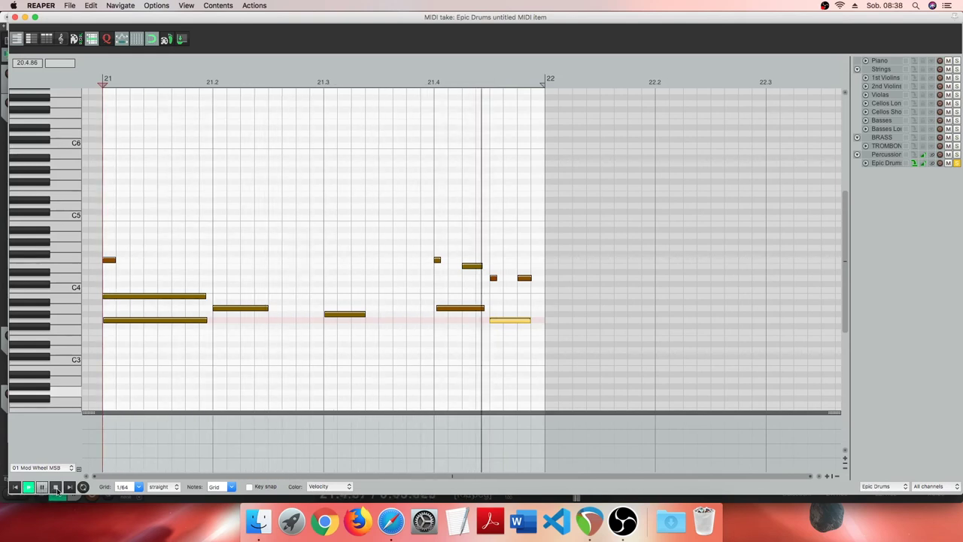
pyautogui.click(57, 487)
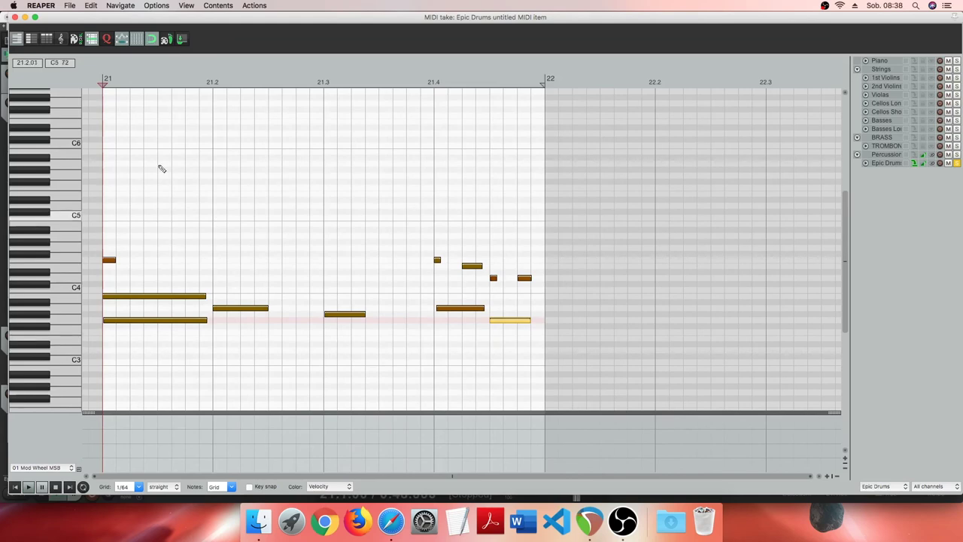
pyautogui.click(15, 17)
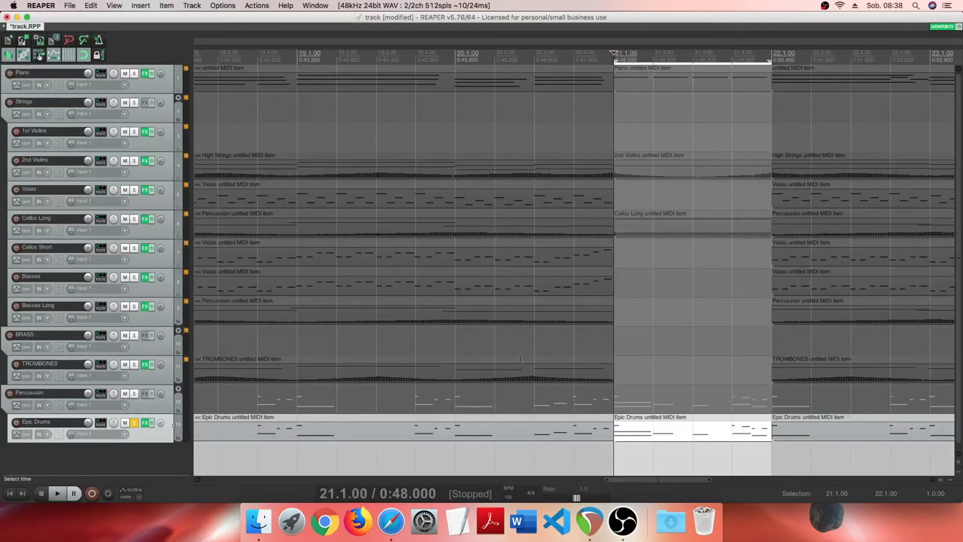
pyautogui.click(134, 424)
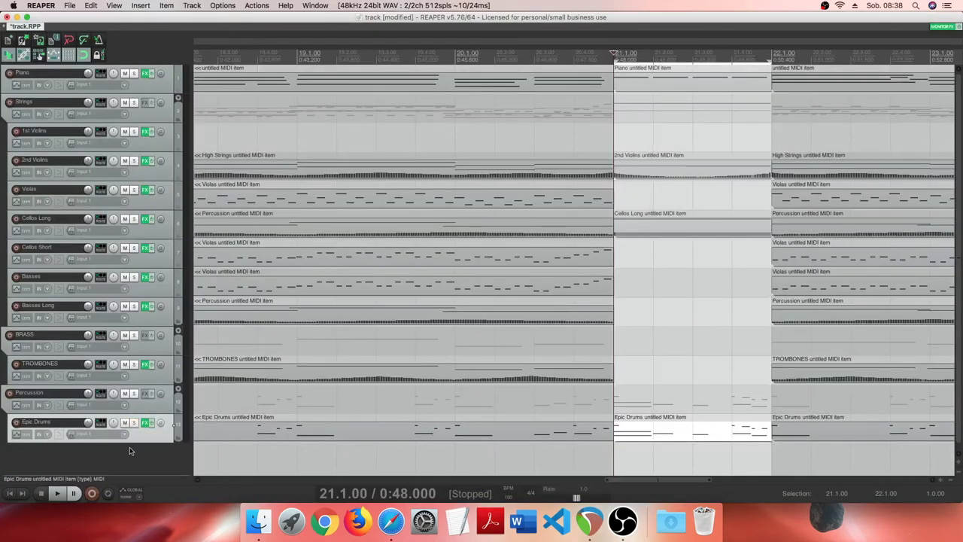
# Step: Insert a new track named WINDS and move it above the Percussion folder track
pyautogui.rightClick(125, 452)
pyautogui.click(135, 455)
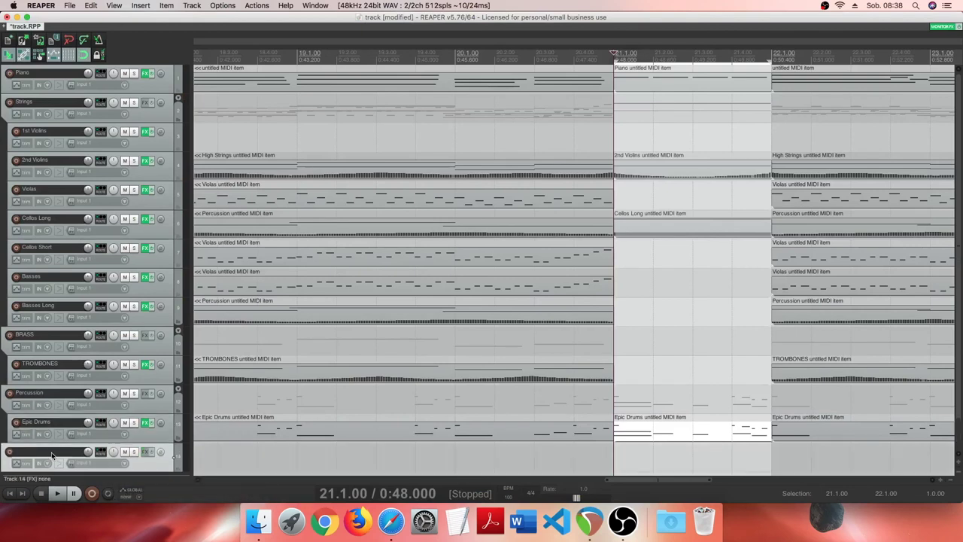
pyautogui.write('WINDS')
pyautogui.press('Return')
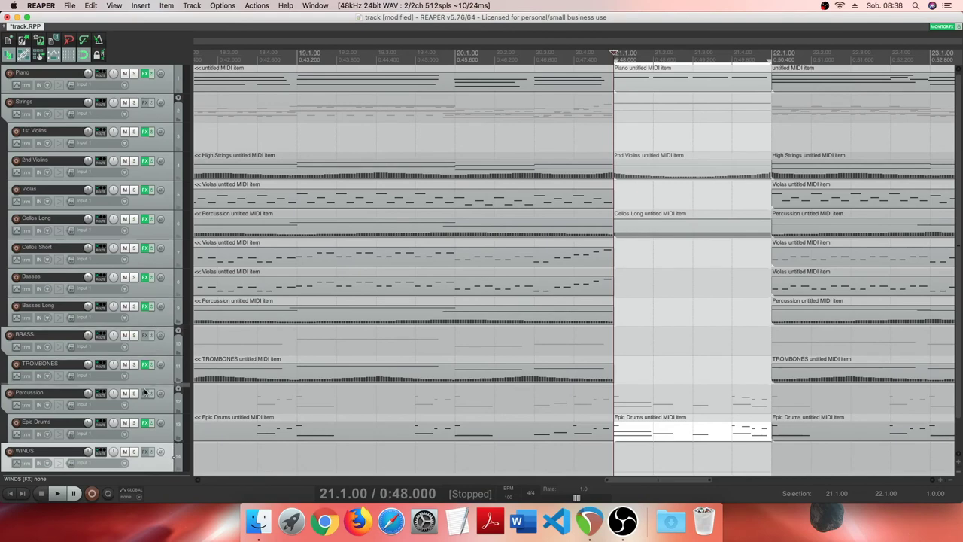
pyautogui.moveTo(145, 392); pyautogui.dragTo(139, 379)
# Step: Insert a track named Piccolo below WINDS and make WINDS its folder track
pyautogui.rightClick(157, 407)
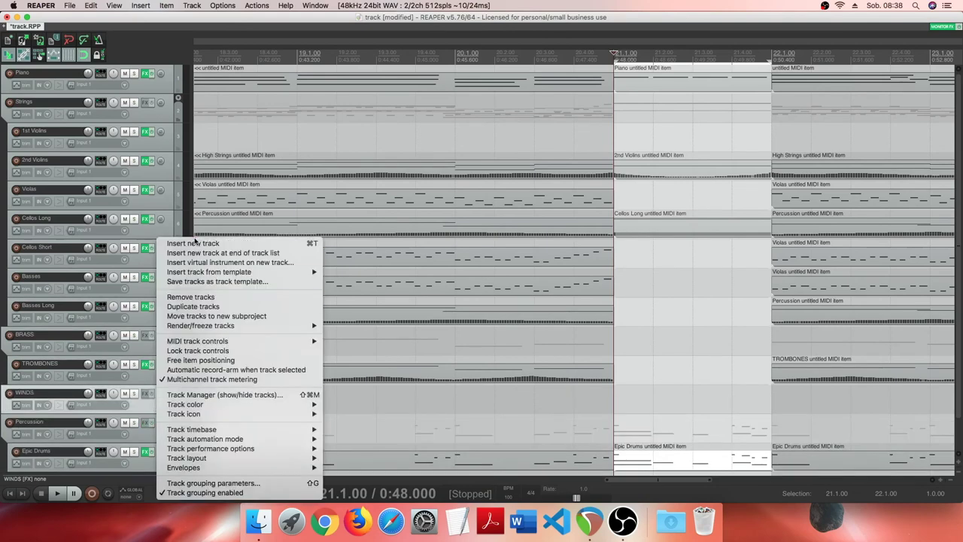
pyautogui.click(194, 243)
pyautogui.doubleClick(58, 419)
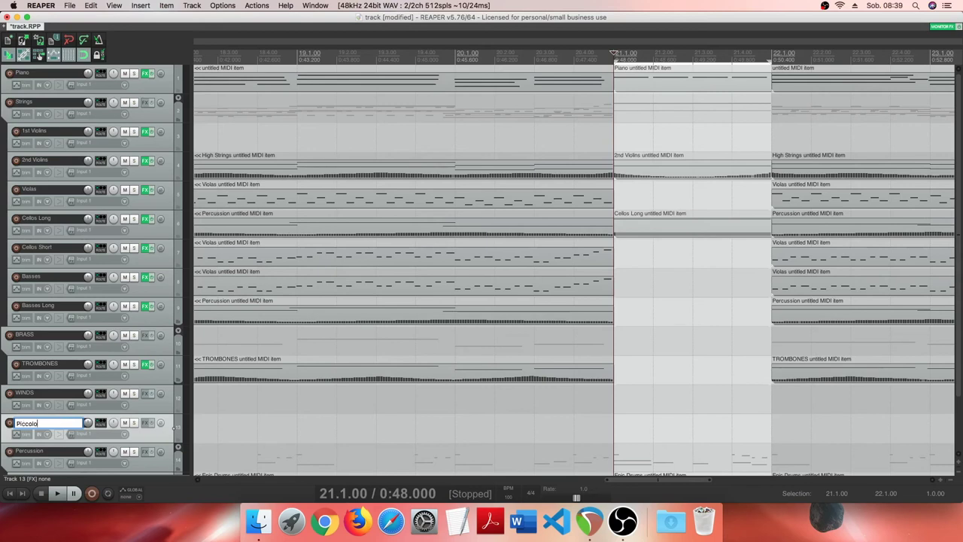
pyautogui.press('Return')
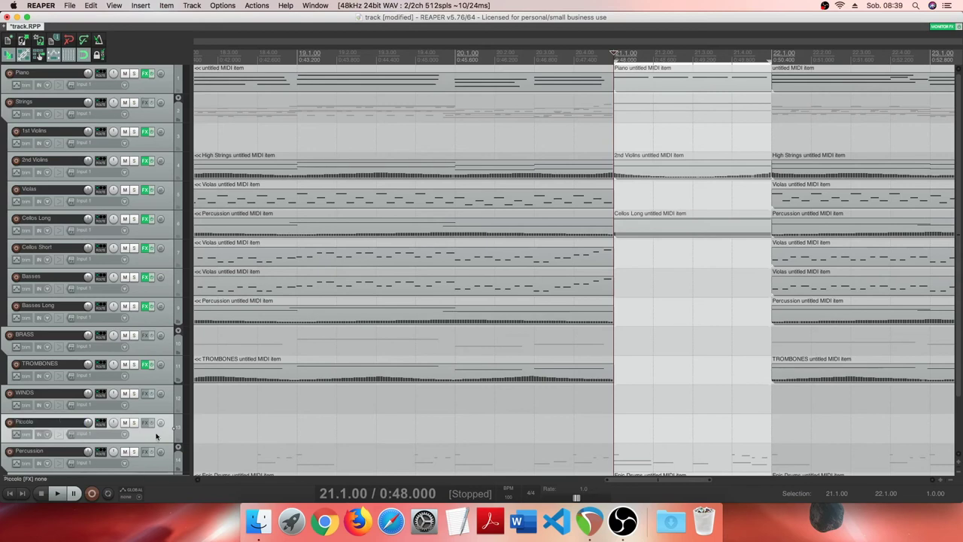
pyautogui.click(161, 393)
# Step: Load the VSTi Kontakt 5 (8 out) plug-in on the Piccolo track
pyautogui.click(147, 424)
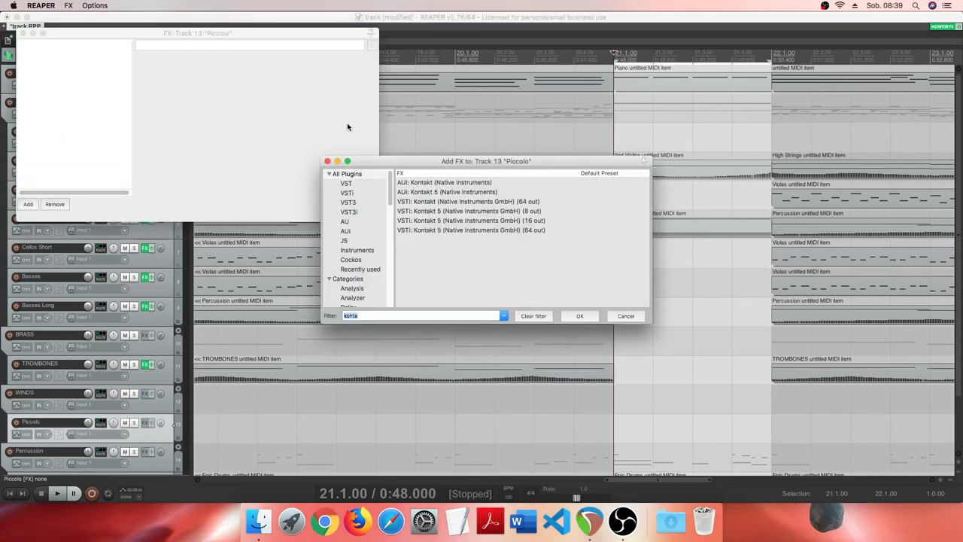
pyautogui.click(526, 211)
pyautogui.click(579, 316)
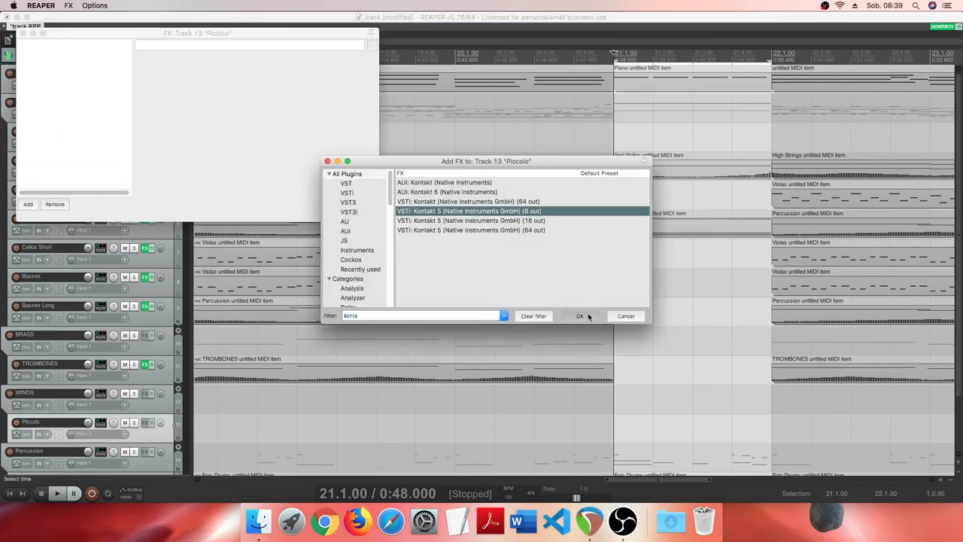
pyautogui.scroll(-2, 212, 165)
pyautogui.scroll(2, 206, 162)
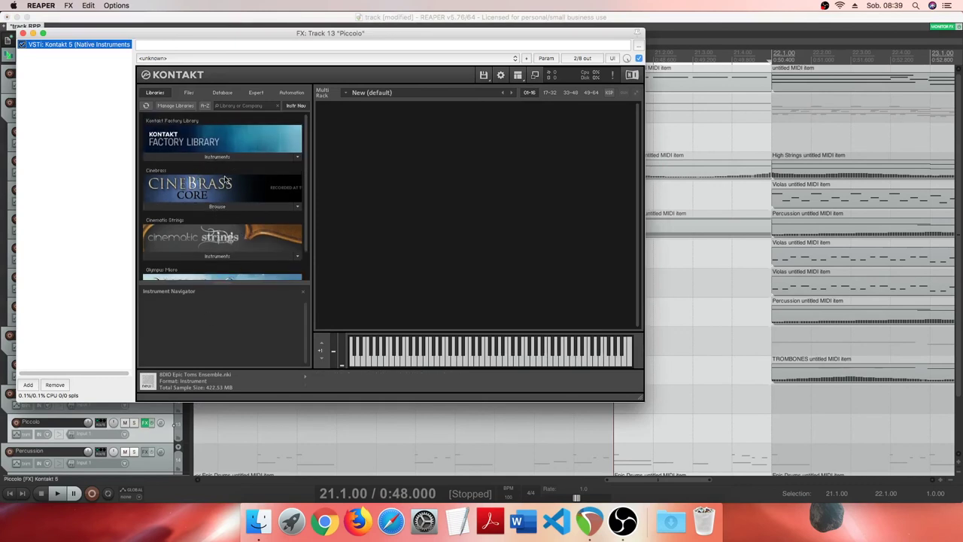
# Step: Load Piccolo.nki from the VSL Woodwinds folder of the Kontakt Factory Library
pyautogui.click(212, 158)
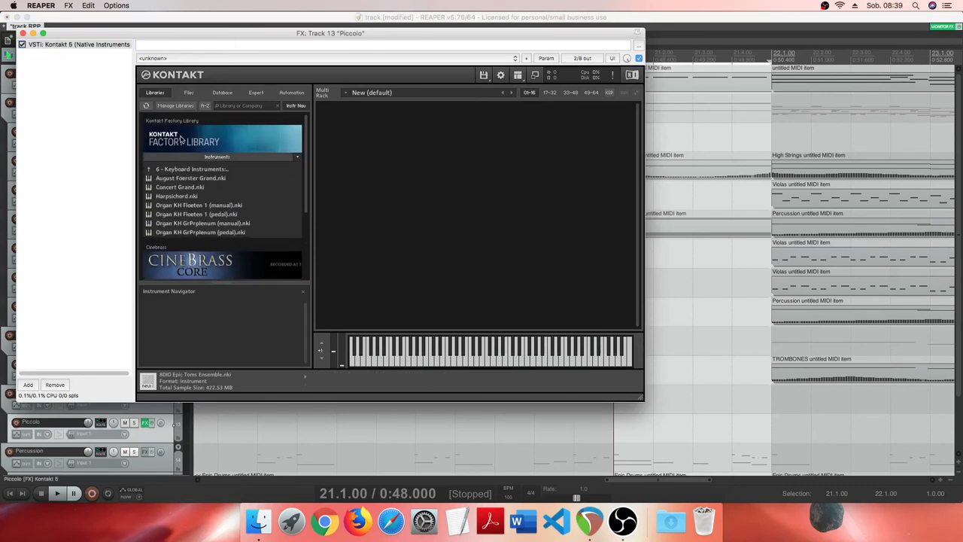
pyautogui.doubleClick(198, 170)
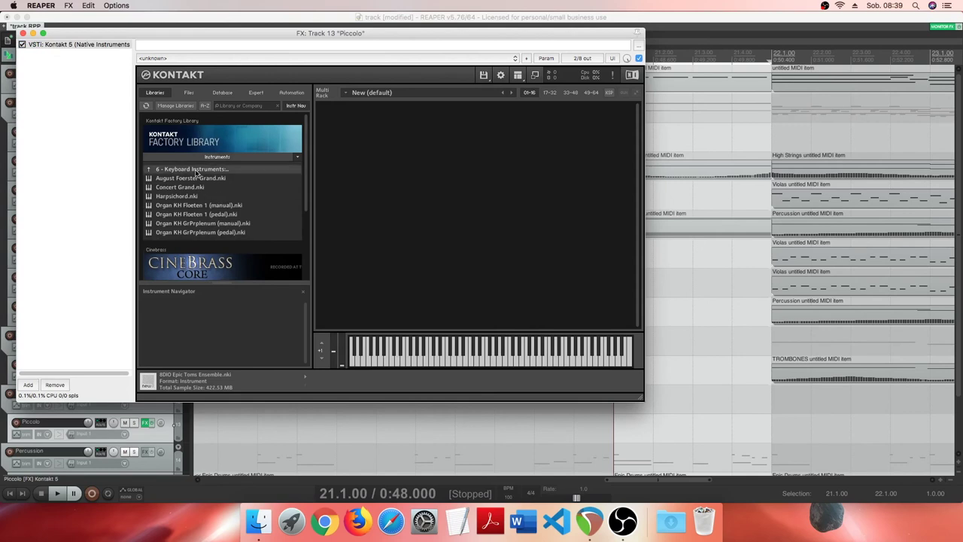
pyautogui.doubleClick(201, 188)
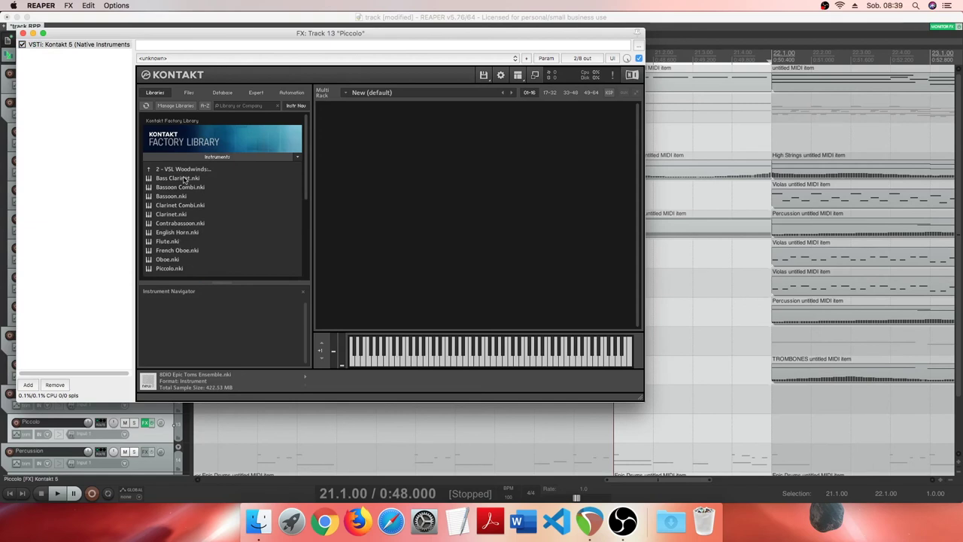
pyautogui.doubleClick(172, 269)
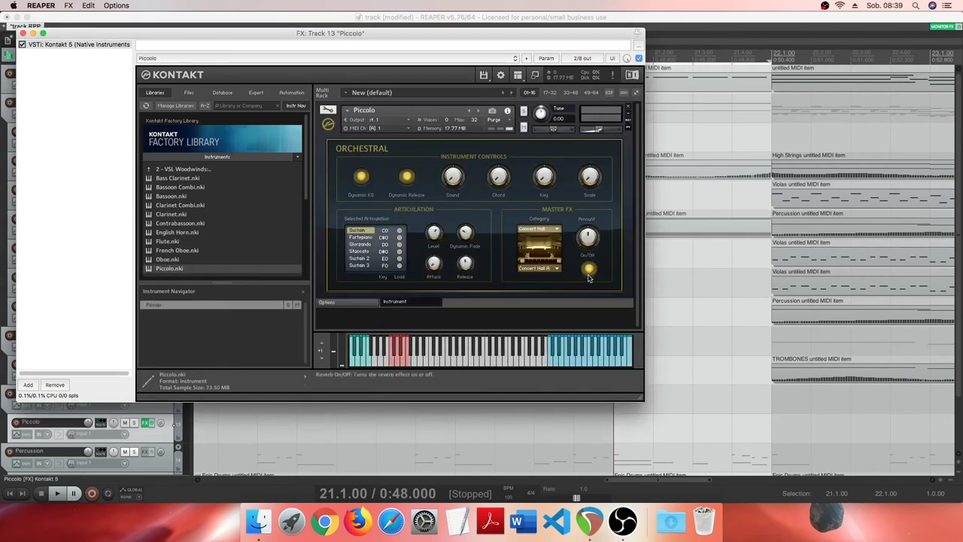
# Step: Turn off the Piccolo instrument's reverb and purge all its samples
pyautogui.click(495, 120)
pyautogui.click(513, 139)
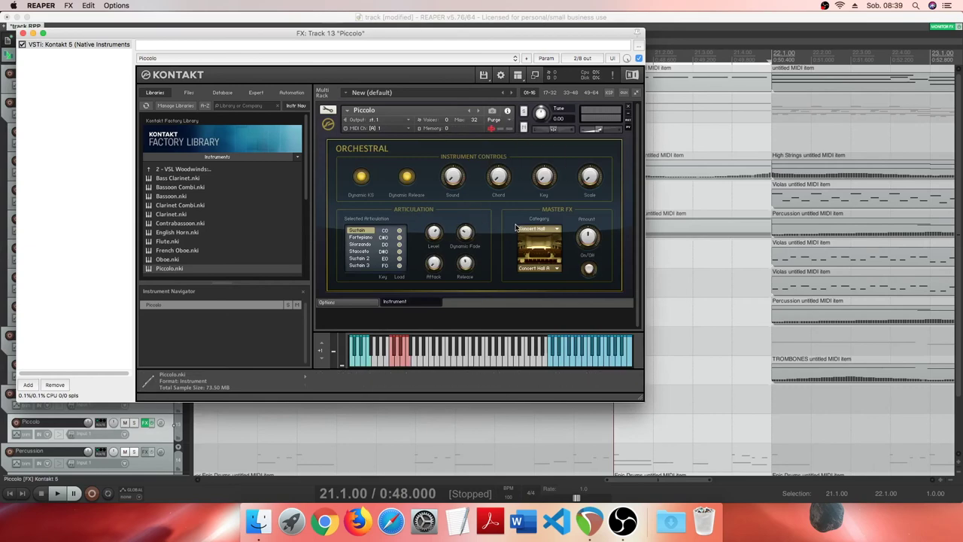
pyautogui.click(23, 33)
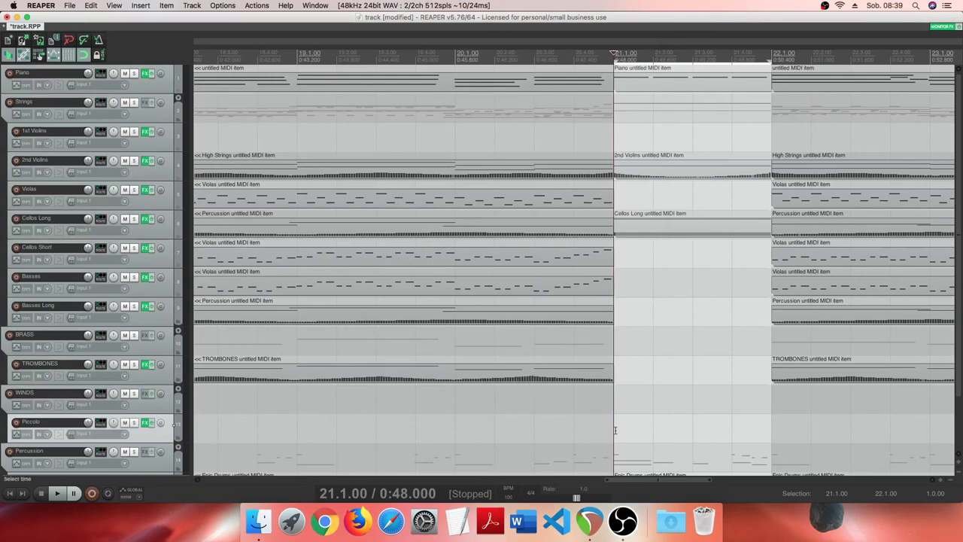
# Step: Insert a new MIDI item over bar 21 on the Piccolo track and solo the track
pyautogui.click(141, 5)
pyautogui.click(147, 35)
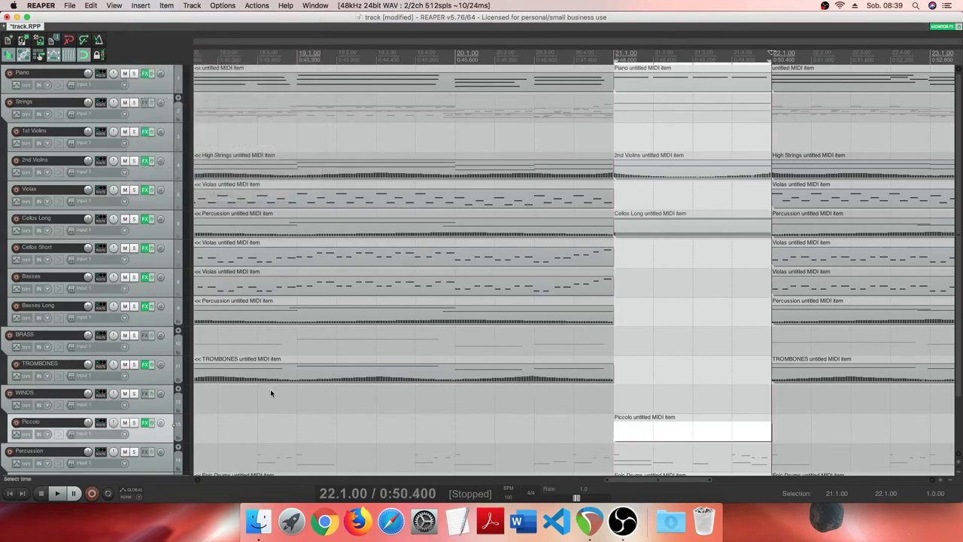
pyautogui.click(145, 423)
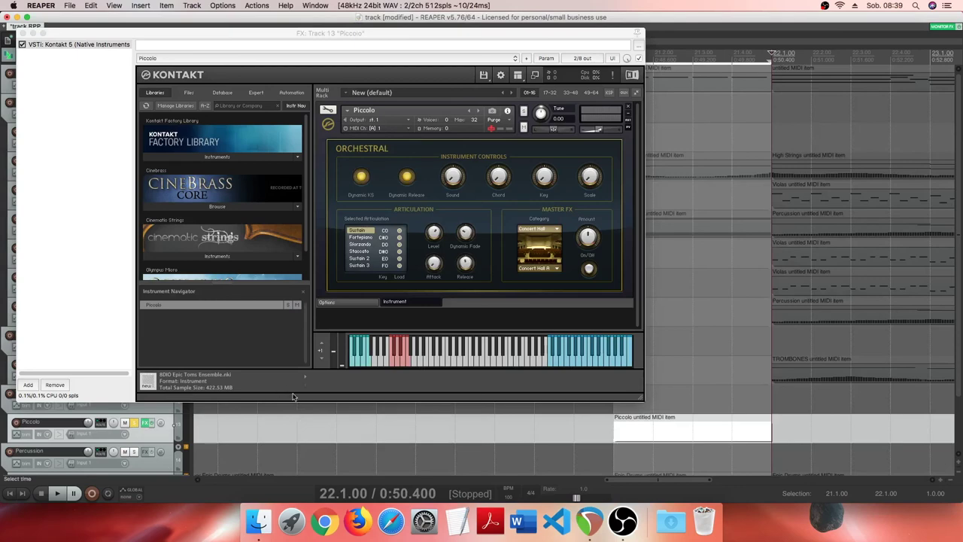
pyautogui.click(24, 34)
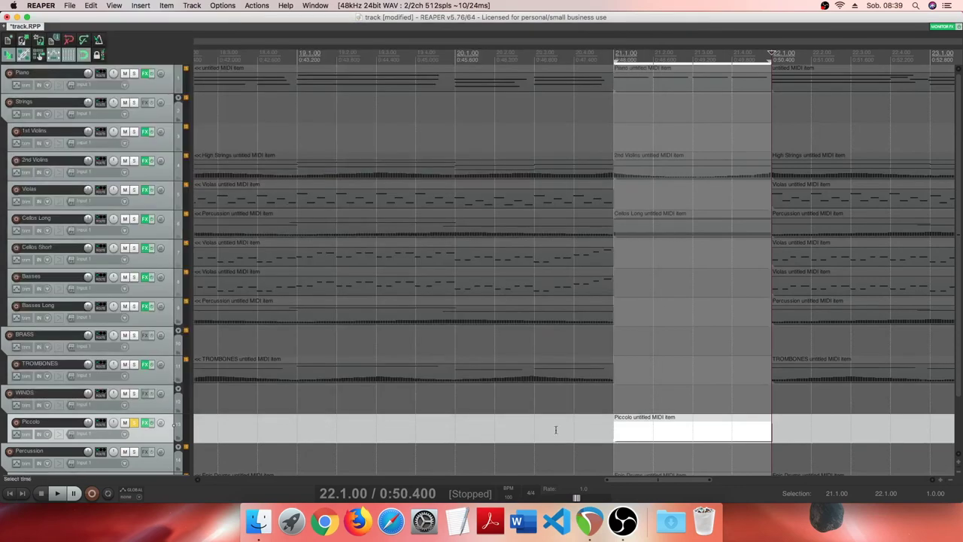
pyautogui.doubleClick(621, 435)
pyautogui.moveTo(845, 342); pyautogui.dragTo(847, 294)
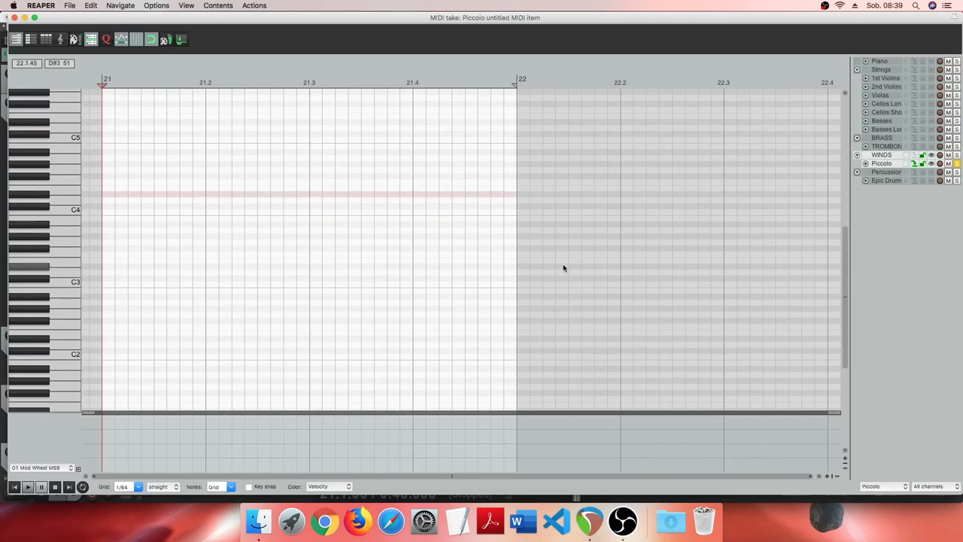
pyautogui.click(13, 16)
# Step: Duplicate the Piccolo item into bar 22 and glue both into one item, with the time selection extended to 23.1
pyautogui.click(722, 429)
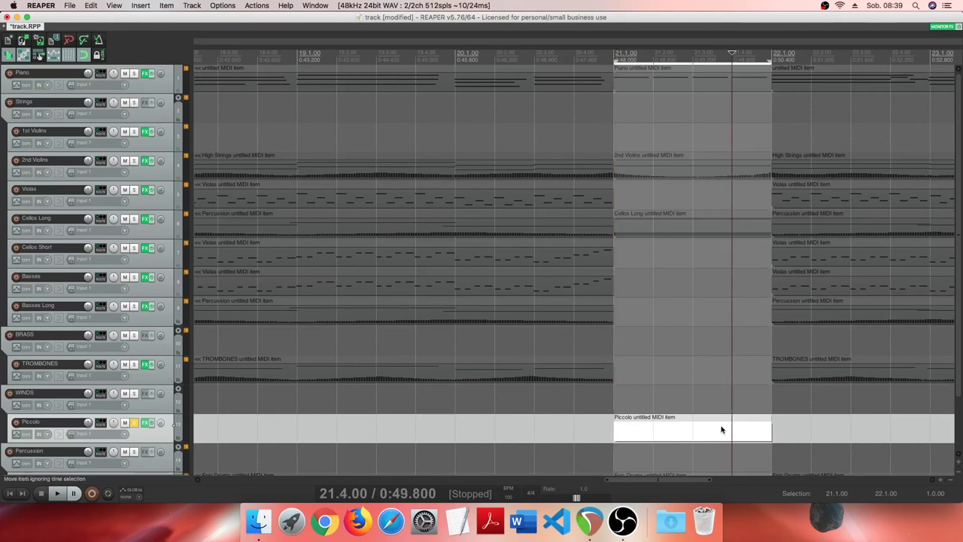
pyautogui.click(765, 430)
pyautogui.press('super+d')
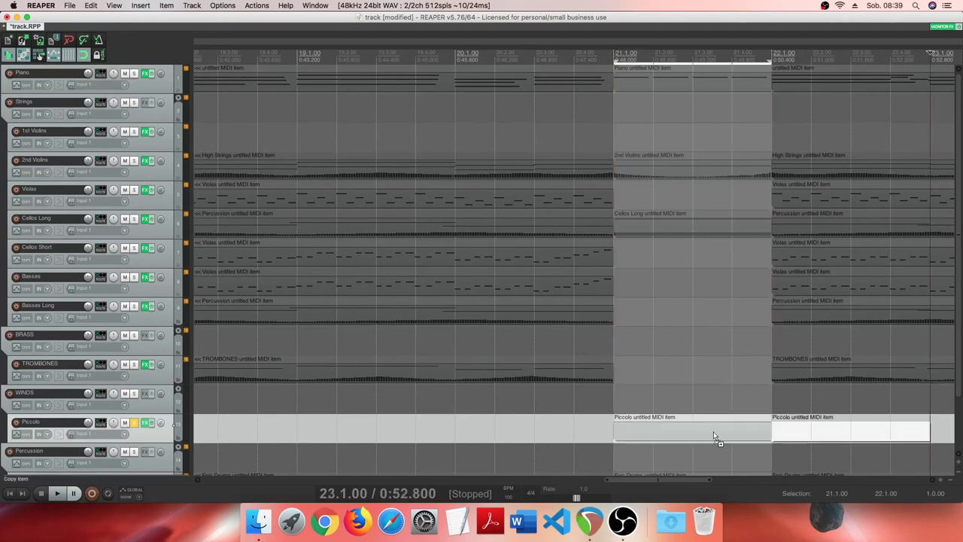
pyautogui.rightClick(805, 433)
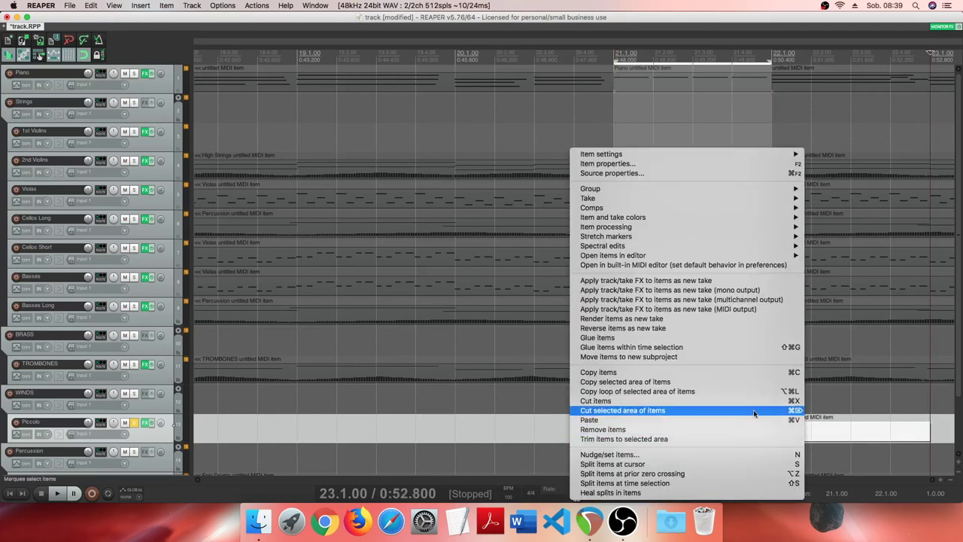
pyautogui.click(619, 340)
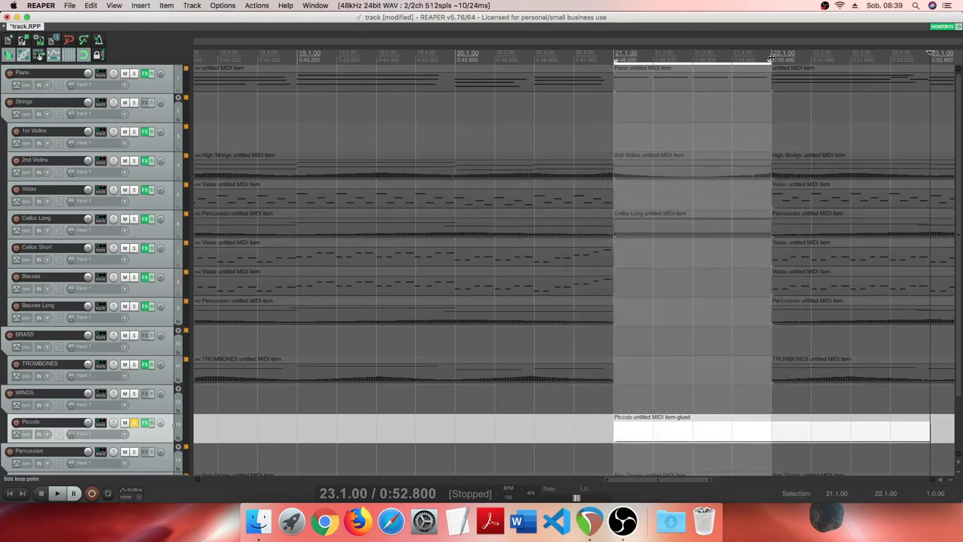
pyautogui.moveTo(769, 60); pyautogui.dragTo(931, 60)
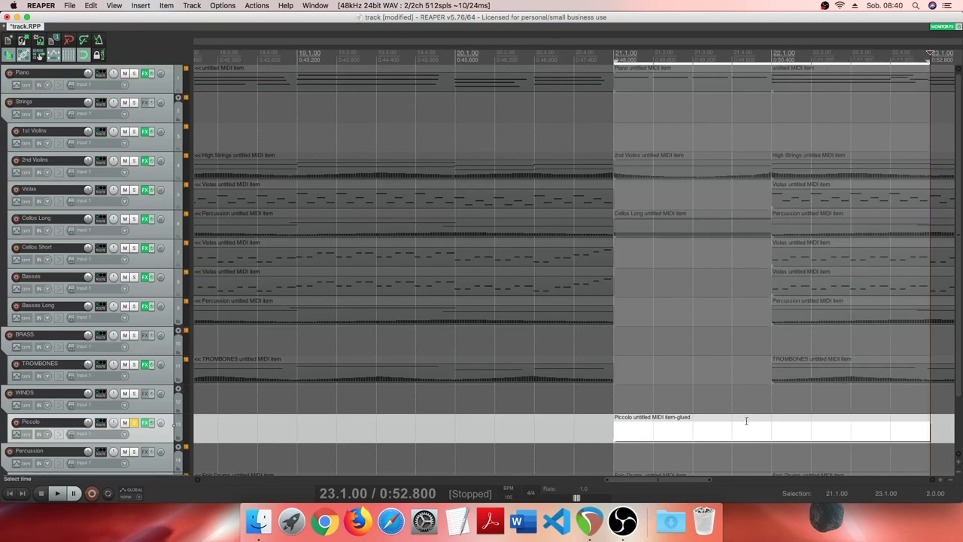
# Step: Open the glued Piccolo item for note editing, with the Piano notes shown as reference, and draw an A6 note starting at bar 22
pyautogui.doubleClick(660, 424)
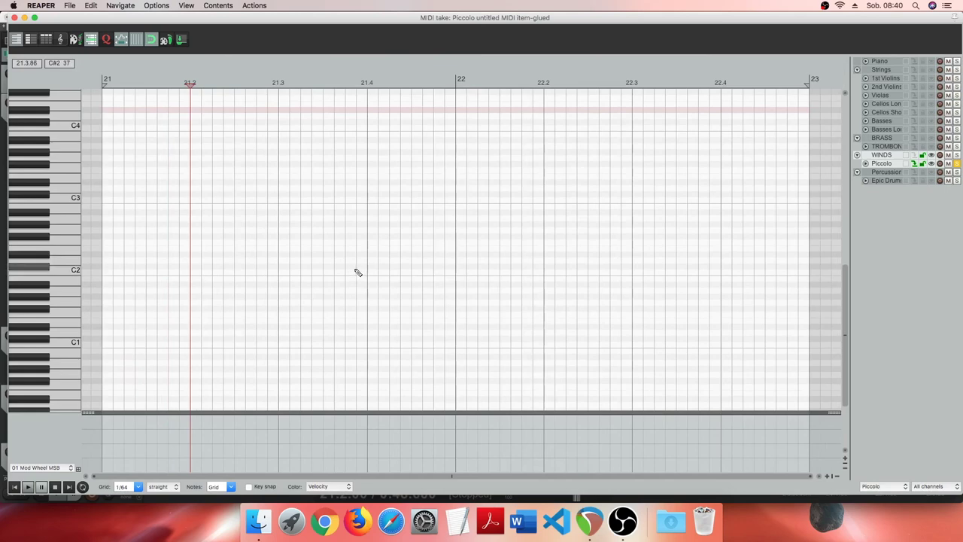
pyautogui.scroll(5, 358, 272)
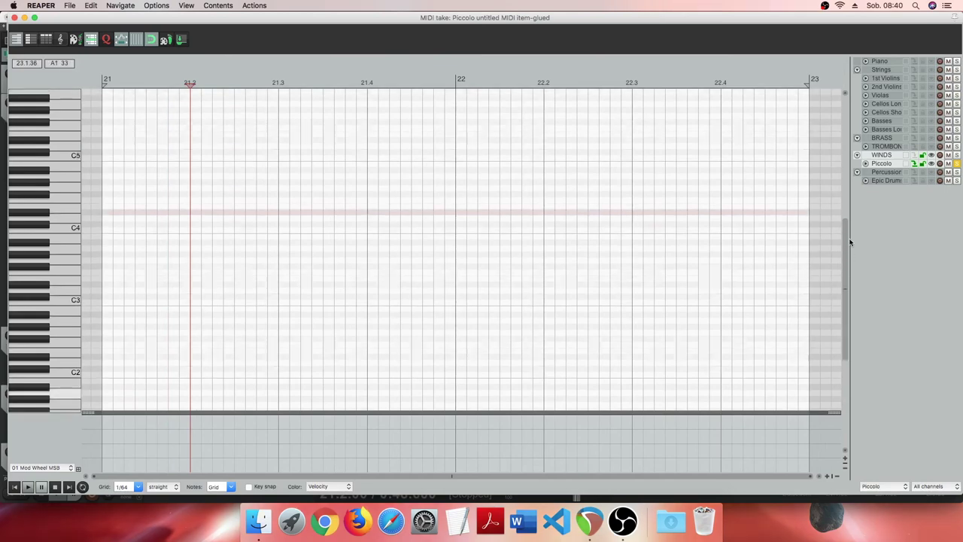
pyautogui.click(930, 68)
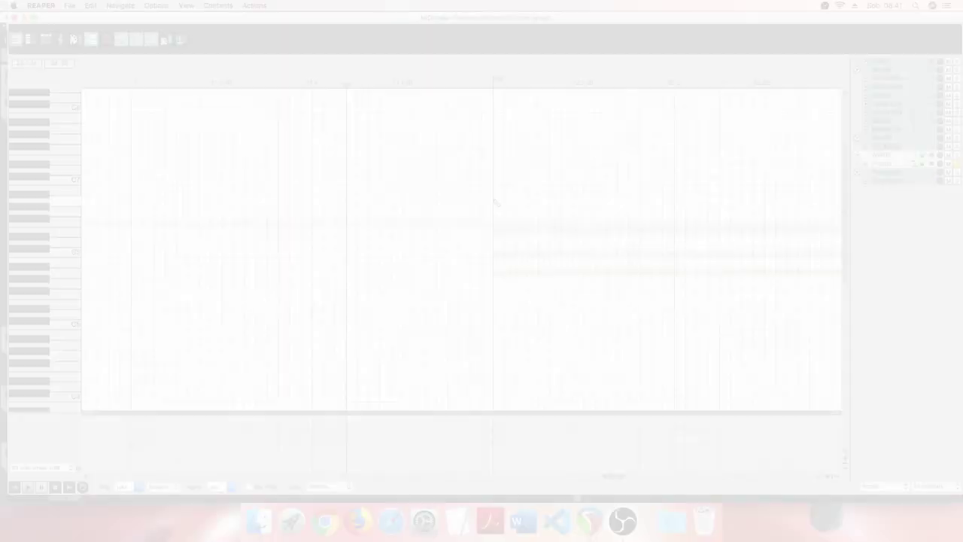
pyautogui.moveTo(495, 201); pyautogui.dragTo(647, 202)
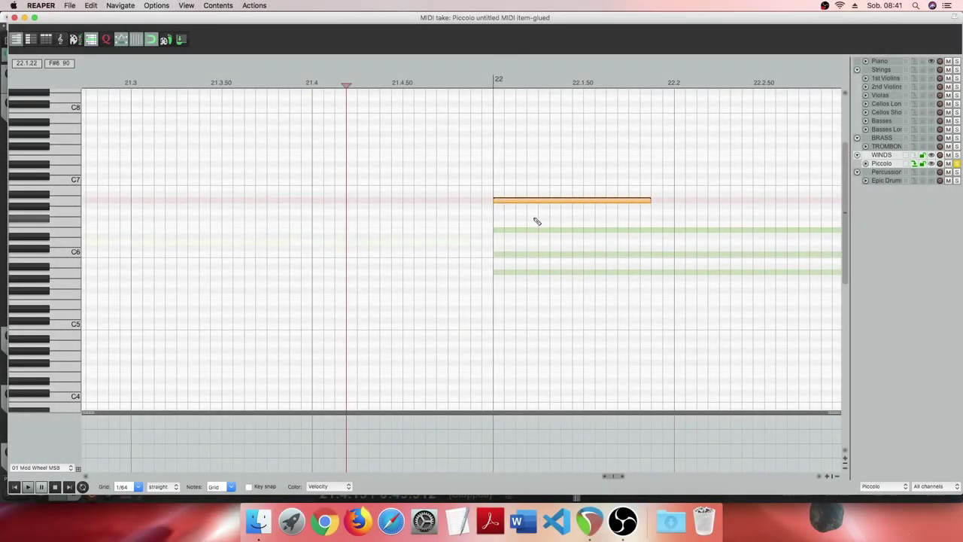
# Step: Add a 1/64 G6 note directly before bar 22 and play the transition into the A6
pyautogui.moveTo(484, 213); pyautogui.dragTo(494, 215)
pyautogui.click(434, 221)
pyautogui.press('space')
pyautogui.press('space')
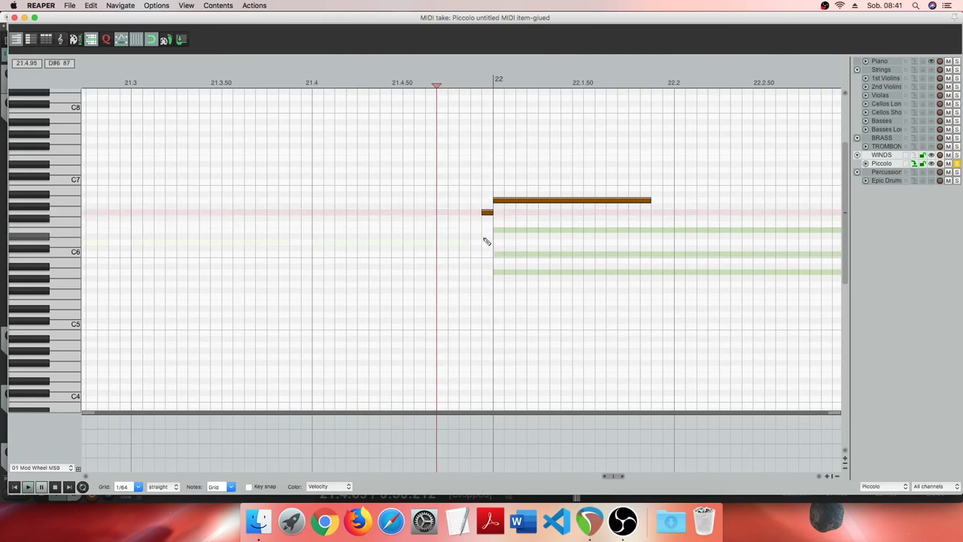
# Step: Extend the run backwards from the G6 with consecutive 1/64 notes F6, D6, C6, B5 and A5
pyautogui.click(476, 226)
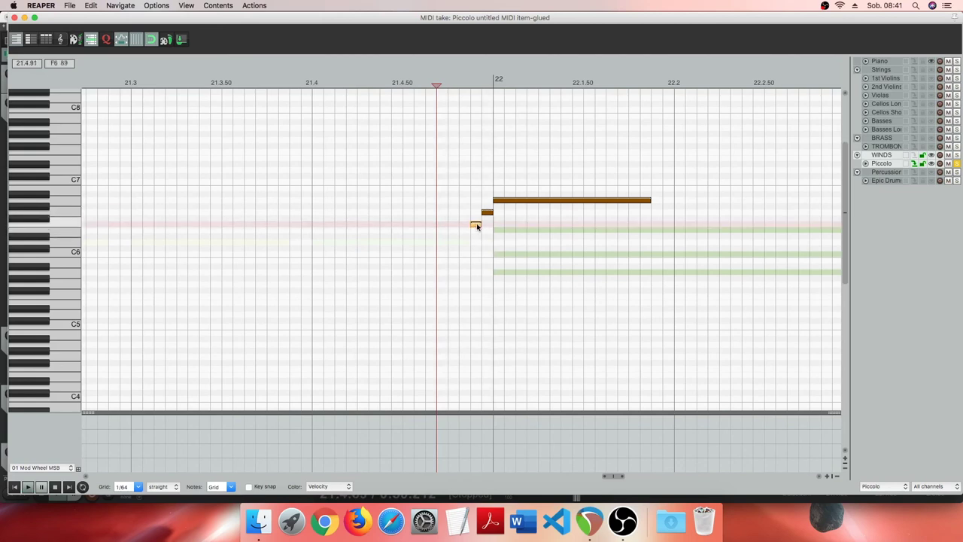
pyautogui.click(465, 244)
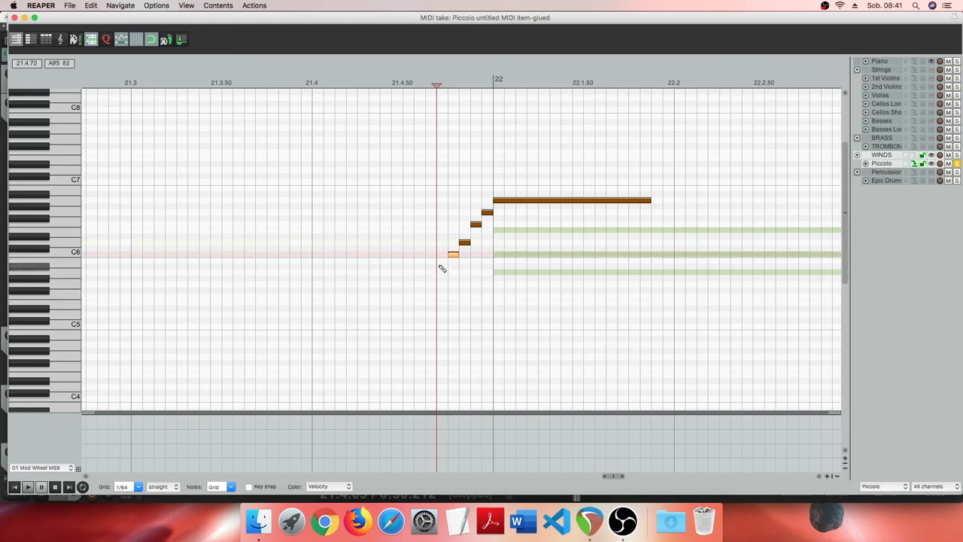
pyautogui.click(442, 260)
pyautogui.click(428, 274)
# Step: Play the piccolo run from shortly before its first note, and lengthen the final A6 note to end at 22.2
pyautogui.click(386, 279)
pyautogui.press('space')
pyautogui.press('space')
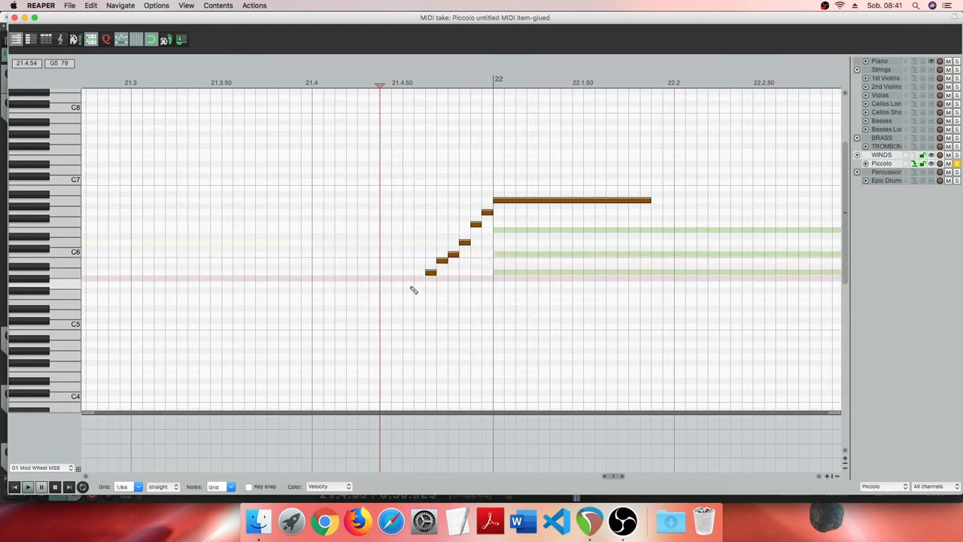
pyautogui.press('space')
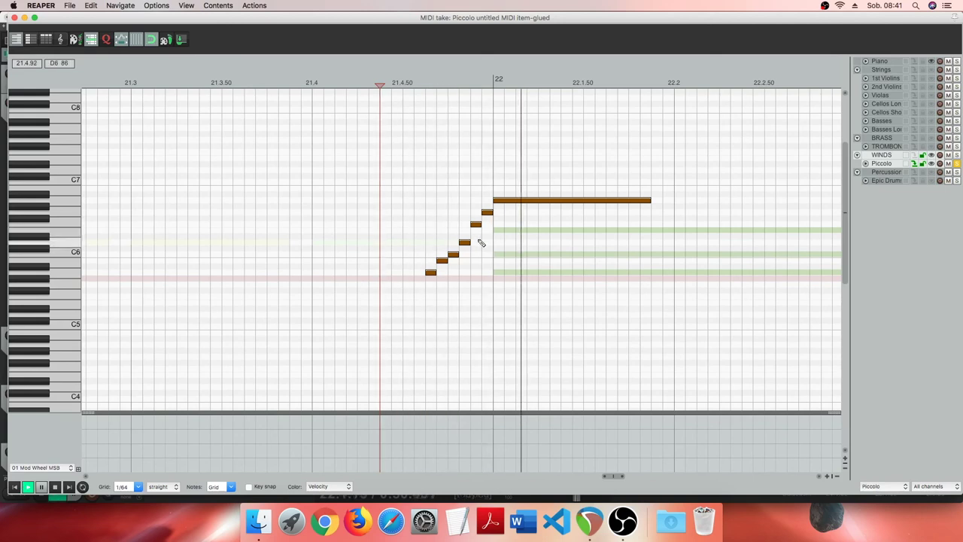
pyautogui.press('space')
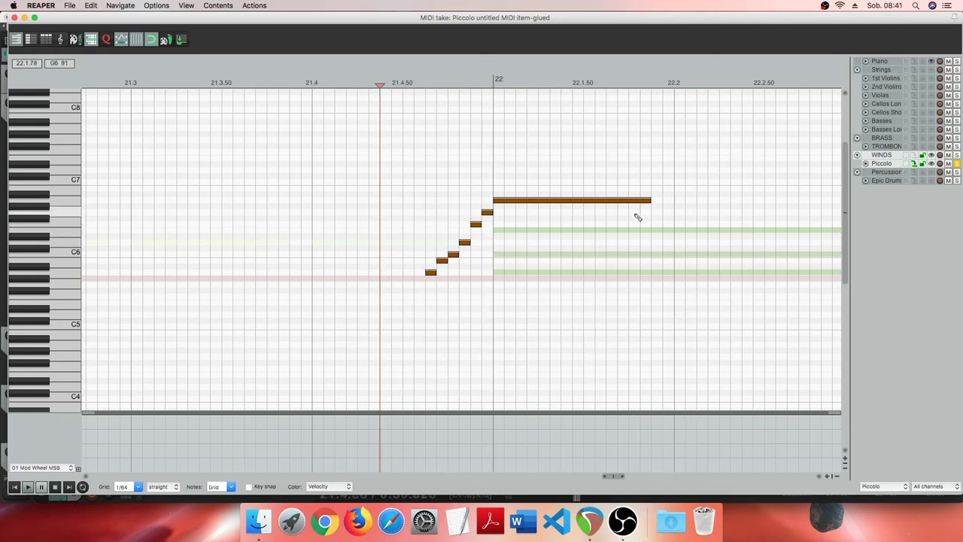
pyautogui.moveTo(650, 201); pyautogui.dragTo(672, 201)
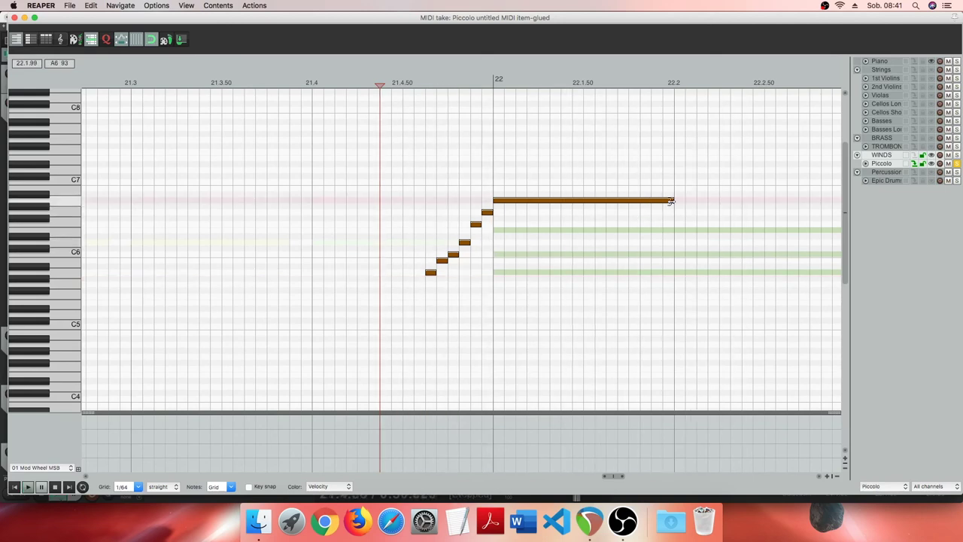
pyautogui.moveTo(672, 201)
pyautogui.mouseDown()
pyautogui.moveTo(595, 201)
pyautogui.moveTo(673, 201)
pyautogui.mouseUp()
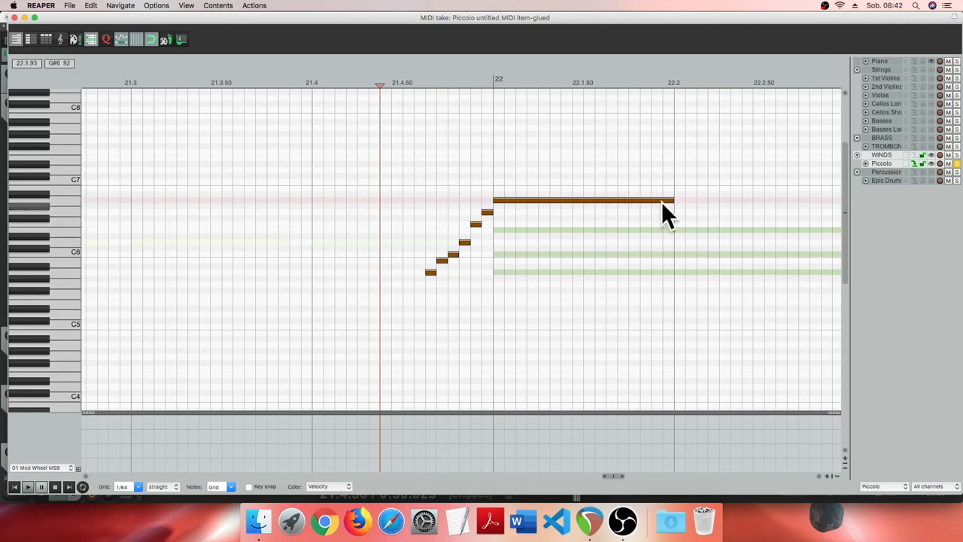
# Step: Ramp the velocities of the piccolo run upwards to 123 on the A6, and play the run from 21.4.50
pyautogui.click(53, 467)
pyautogui.click(47, 393)
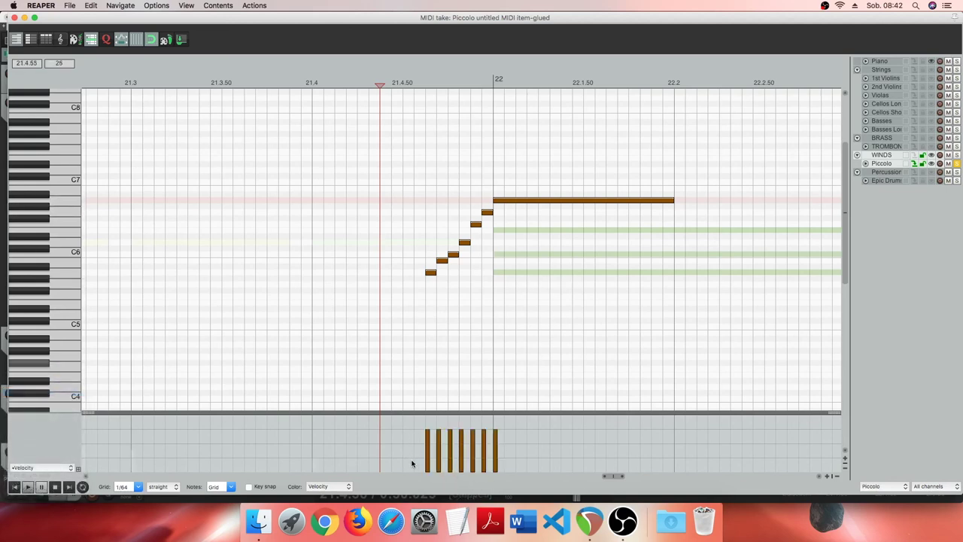
pyautogui.moveTo(425, 452); pyautogui.dragTo(497, 417)
pyautogui.click(402, 378)
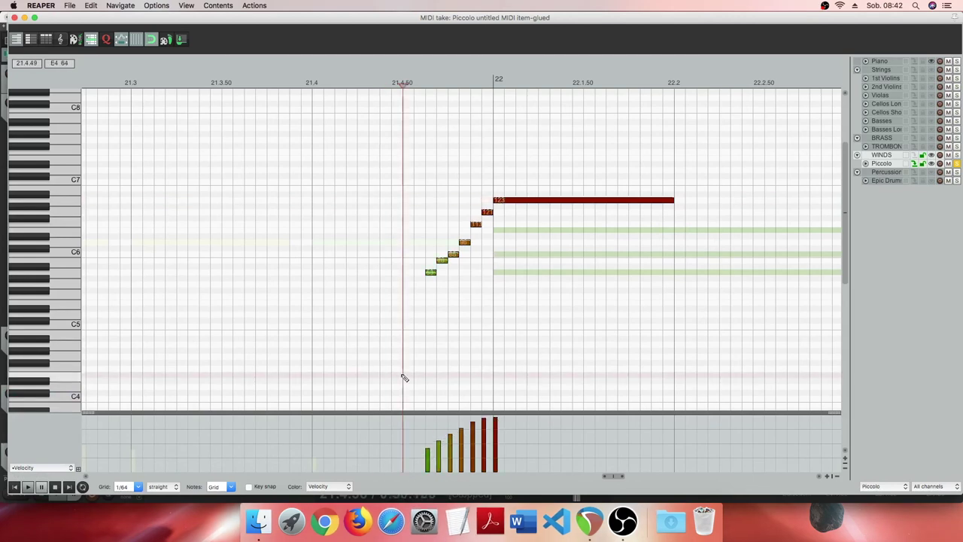
pyautogui.press('space')
pyautogui.press('space')
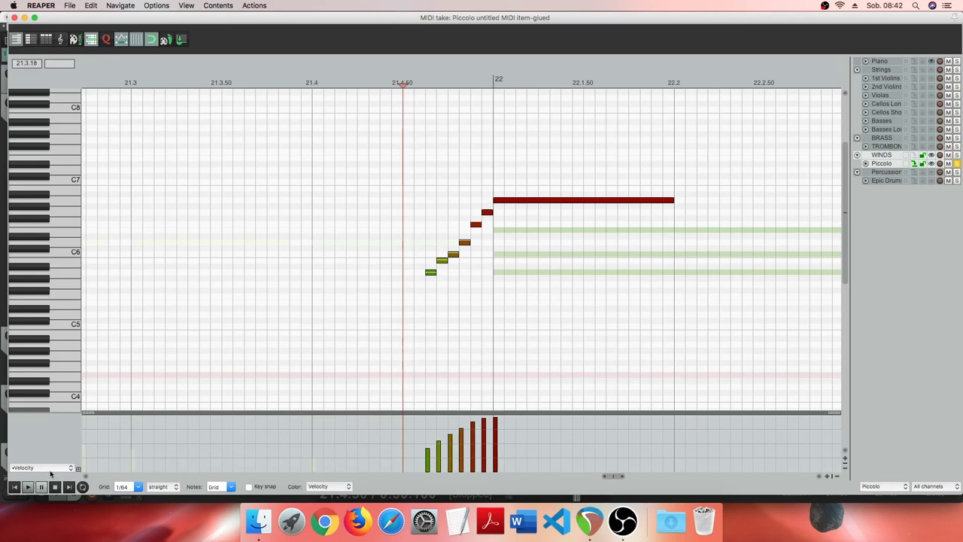
# Step: Draw an 11 Expression MSB curve under the run, rising to a peak just after bar 22 and falling to zero near 22.2, and play it
pyautogui.click(50, 470)
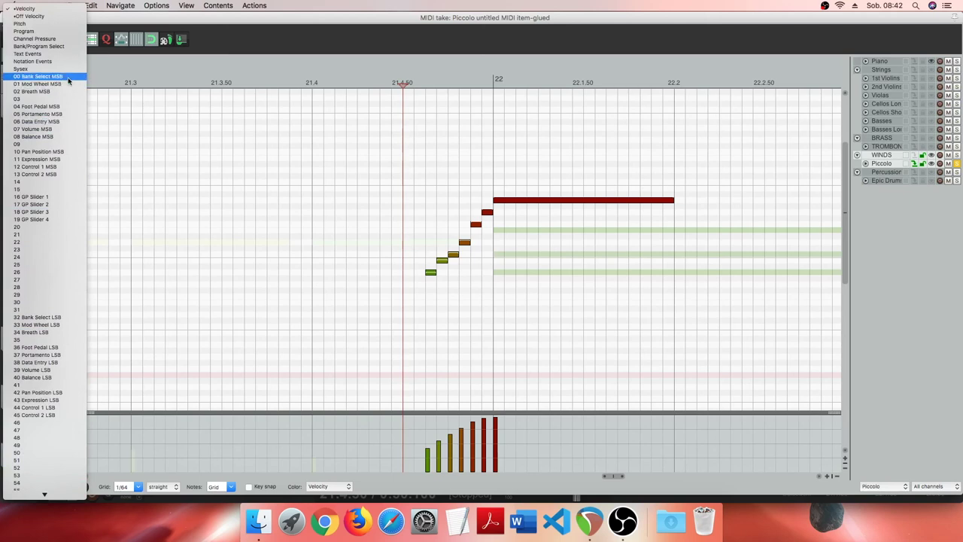
pyautogui.click(35, 160)
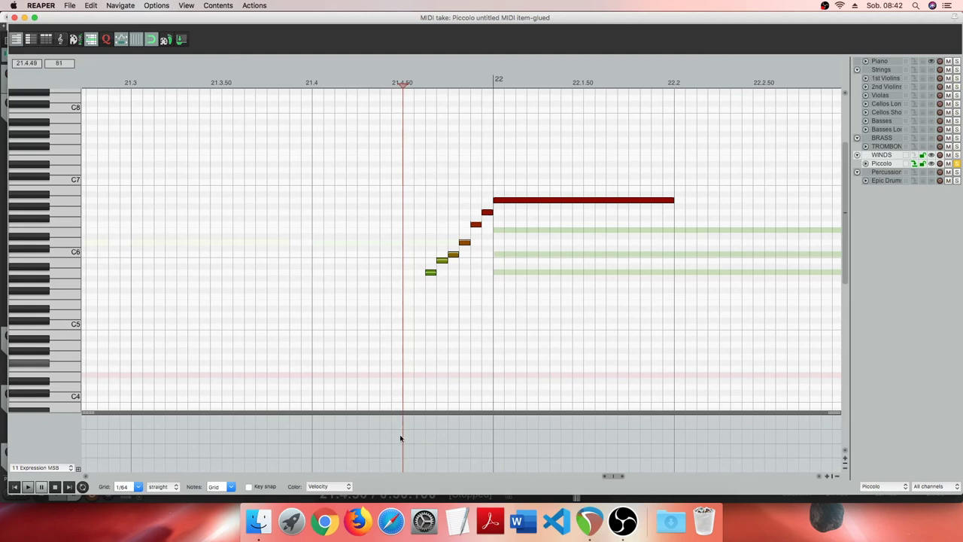
pyautogui.moveTo(382, 454)
pyautogui.mouseDown()
pyautogui.moveTo(494, 419)
pyautogui.moveTo(545, 419)
pyautogui.moveTo(602, 433)
pyautogui.moveTo(666, 468)
pyautogui.mouseUp()
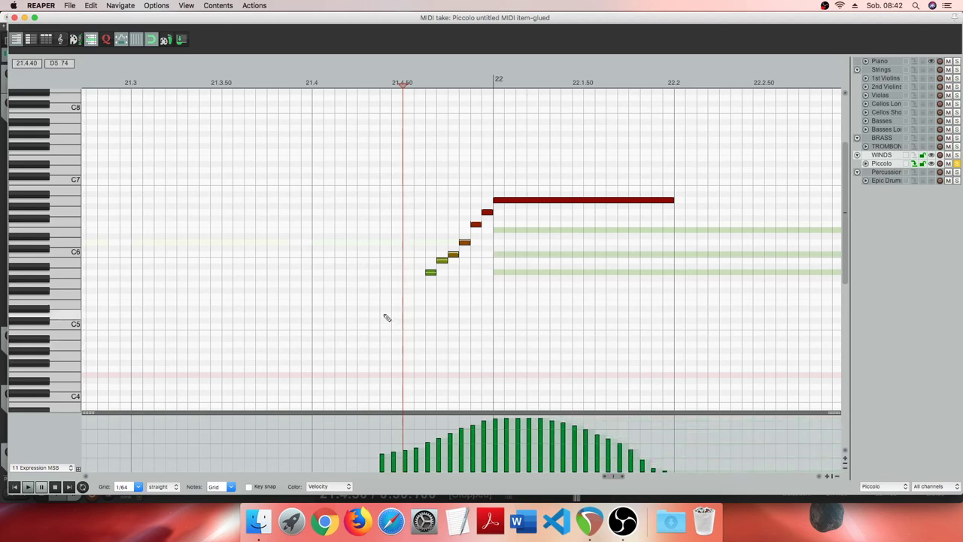
pyautogui.press('space')
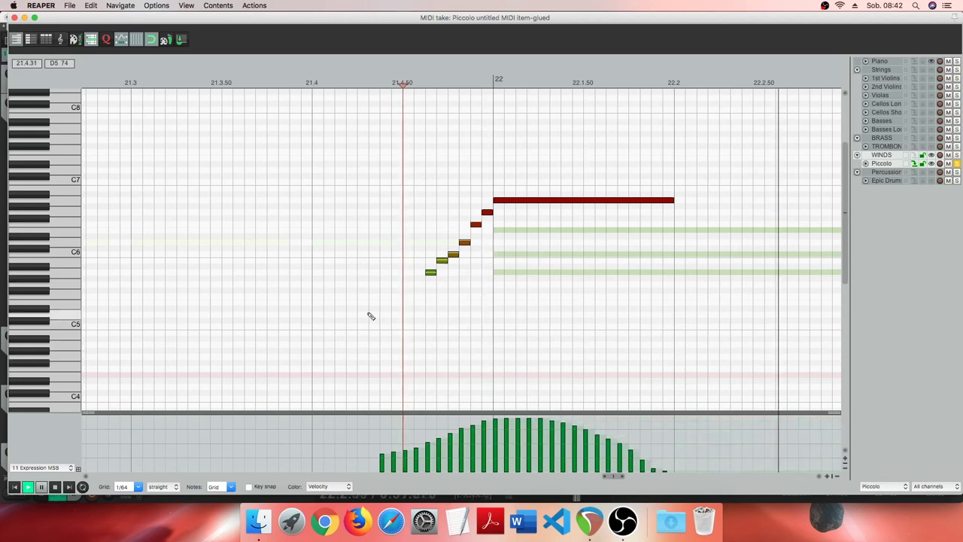
pyautogui.press('space')
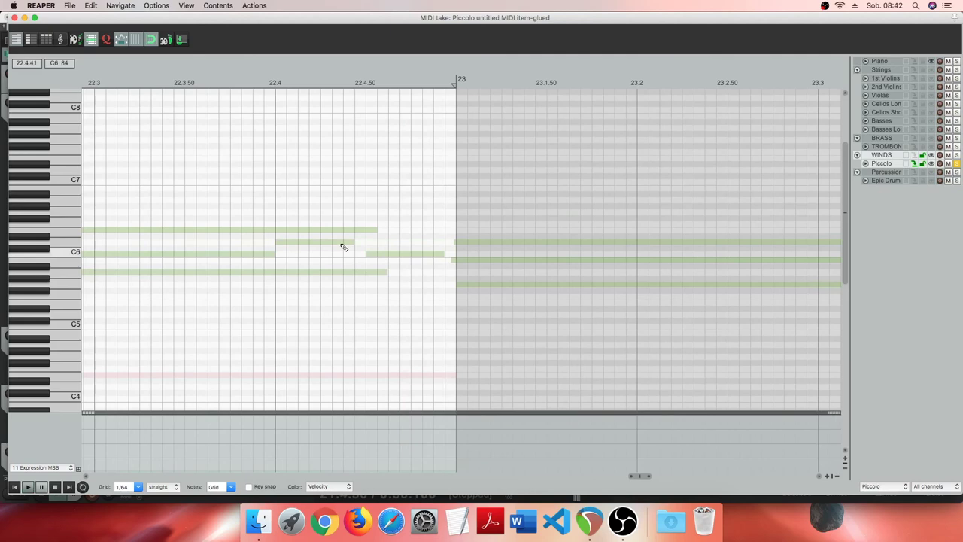
# Step: Close the note editor, unsolo the Piccolo track, and play the full arrangement from bar 20 through the break into the repeated section
pyautogui.click(16, 17)
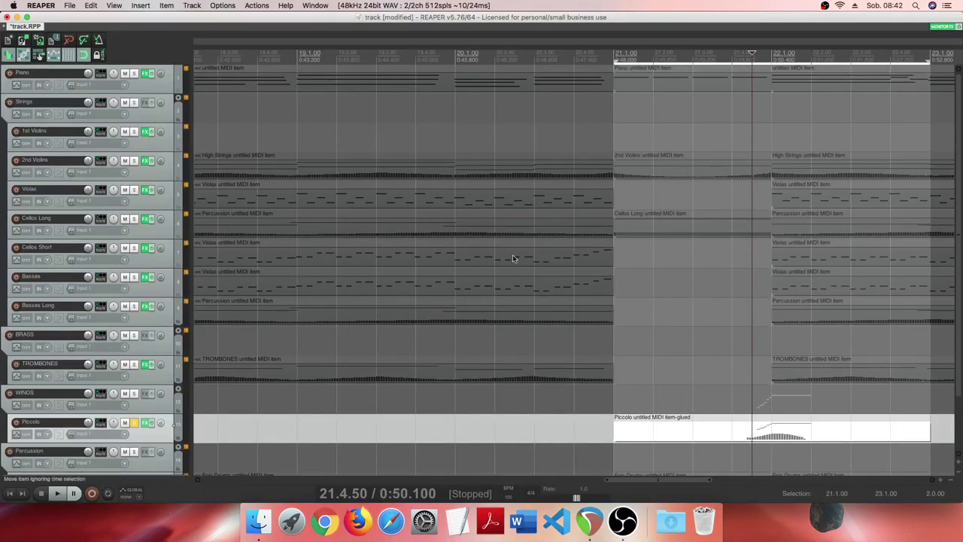
pyautogui.click(133, 424)
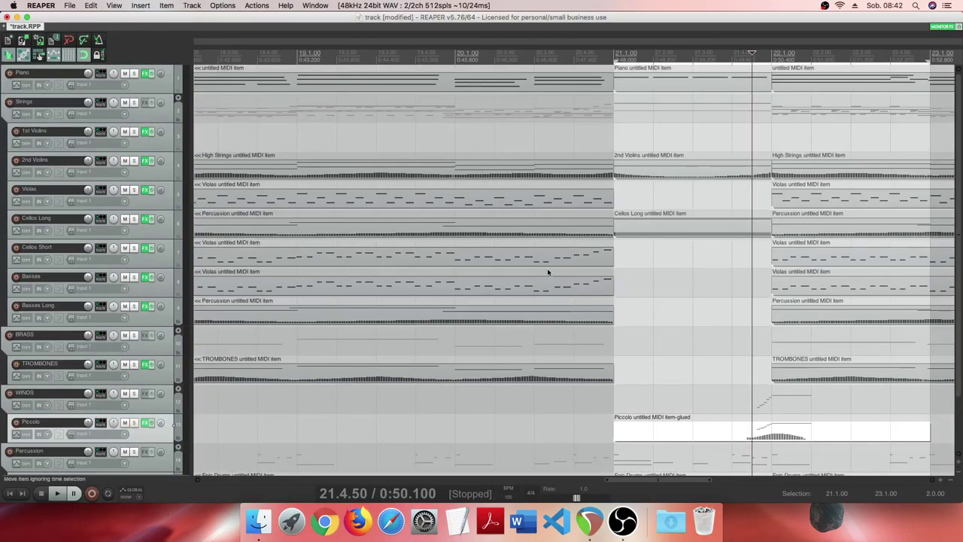
pyautogui.click(473, 159)
pyautogui.scroll(-4, 481, 181)
pyautogui.press('space')
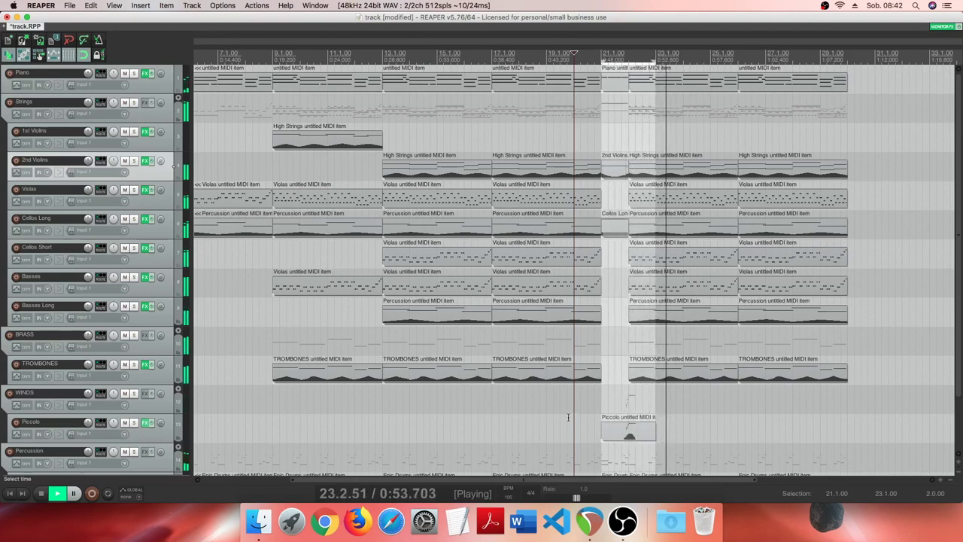
pyautogui.press('space')
pyautogui.scroll(-2, 568, 416)
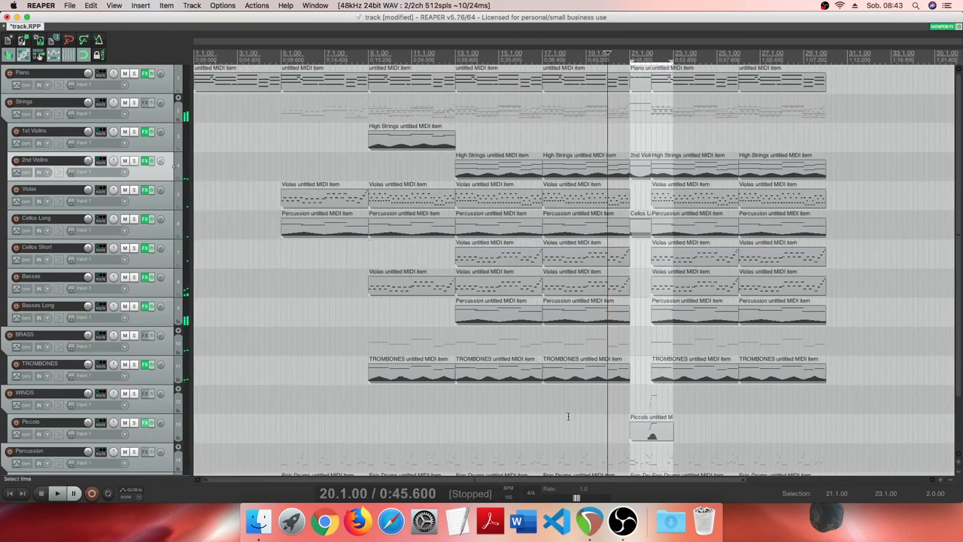